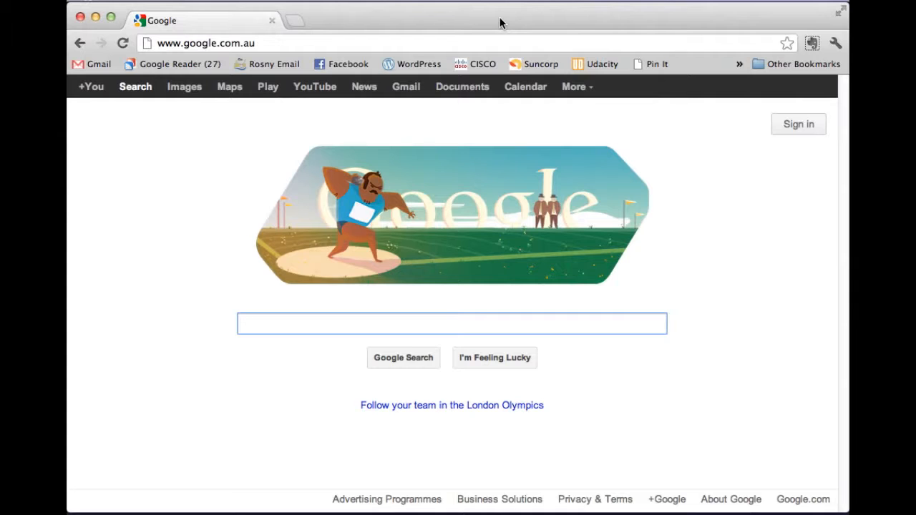
Step: Go to blogger.com in the browser's address bar
left_click(308, 43)
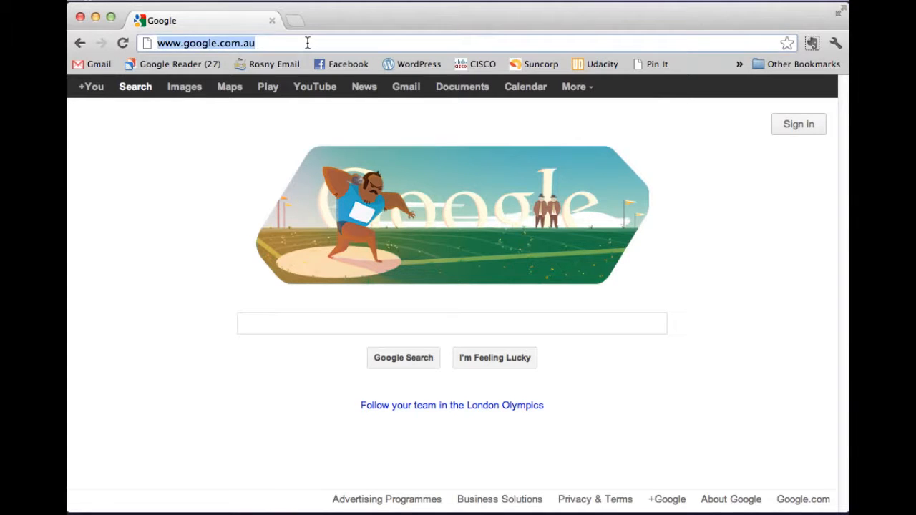
type("blogger.com")
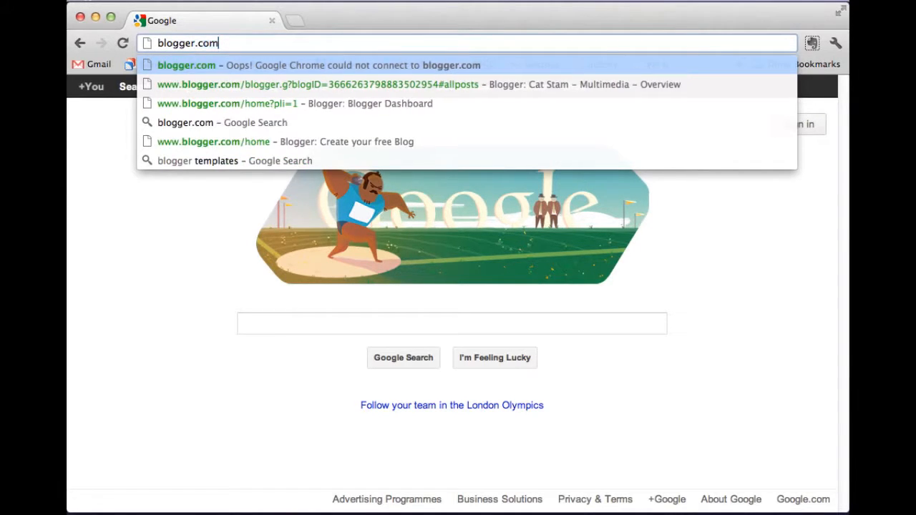
key("Return")
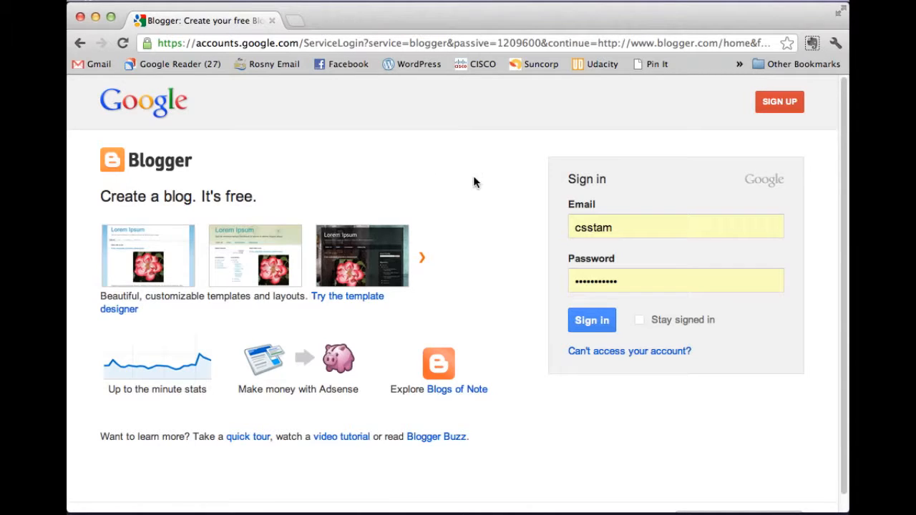
Step: Clear the prefilled sign-in email and choose to sign up for a new Google account
left_click(622, 227)
left_click_drag(622, 227, 568, 231)
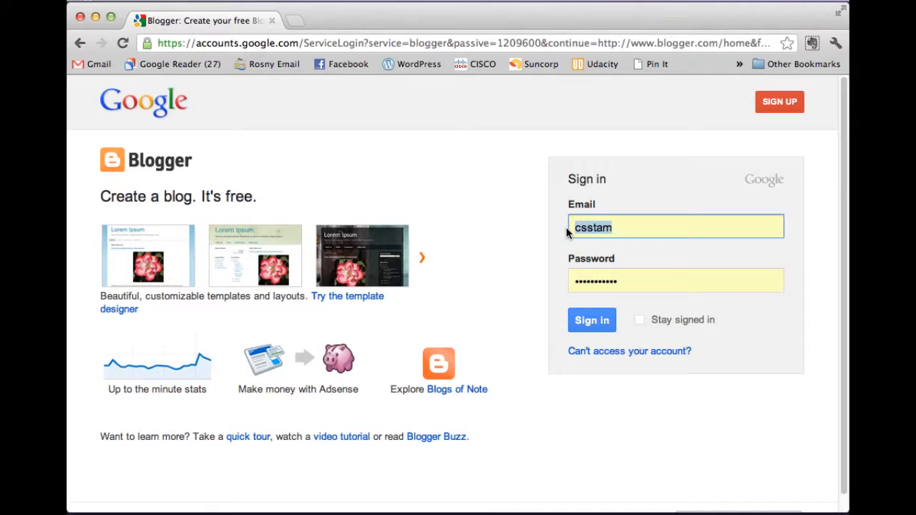
key("BackSpace")
left_click(461, 211)
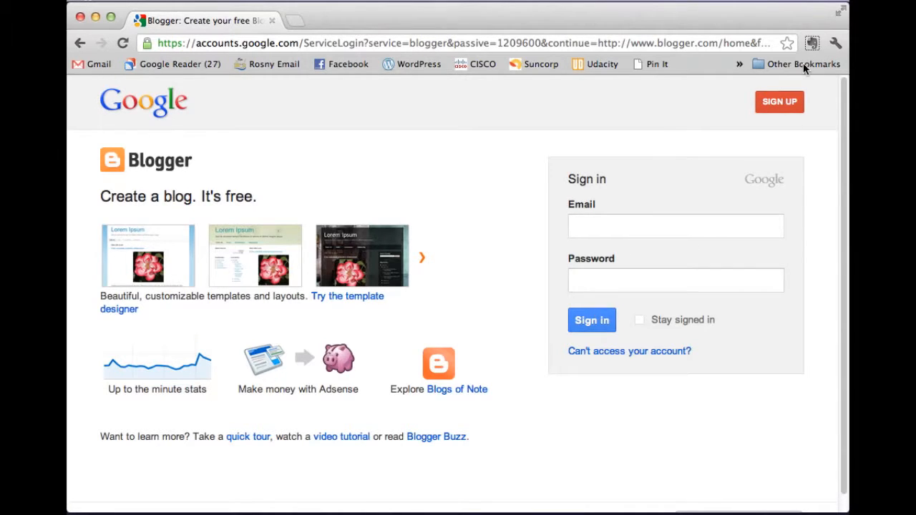
left_click(779, 104)
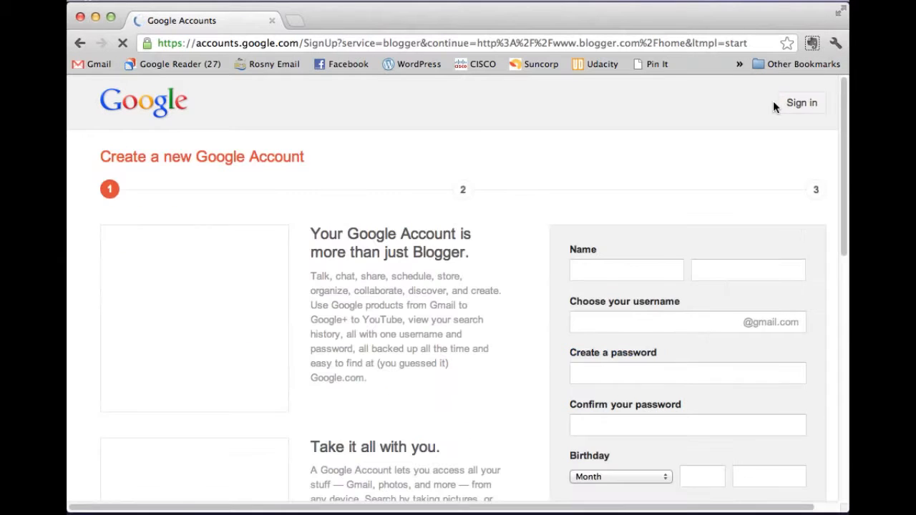
Step: Enter the account holder's first and last name
scroll(591, 136, "down", 2)
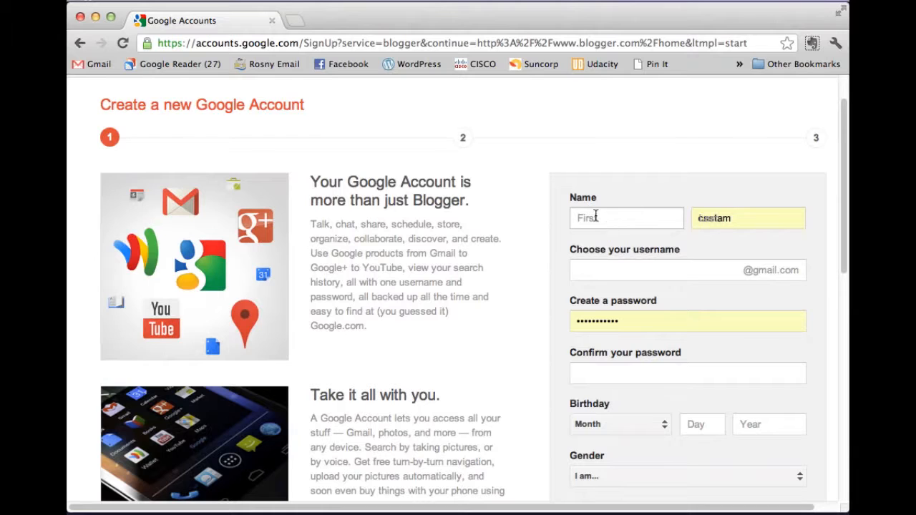
left_click(602, 219)
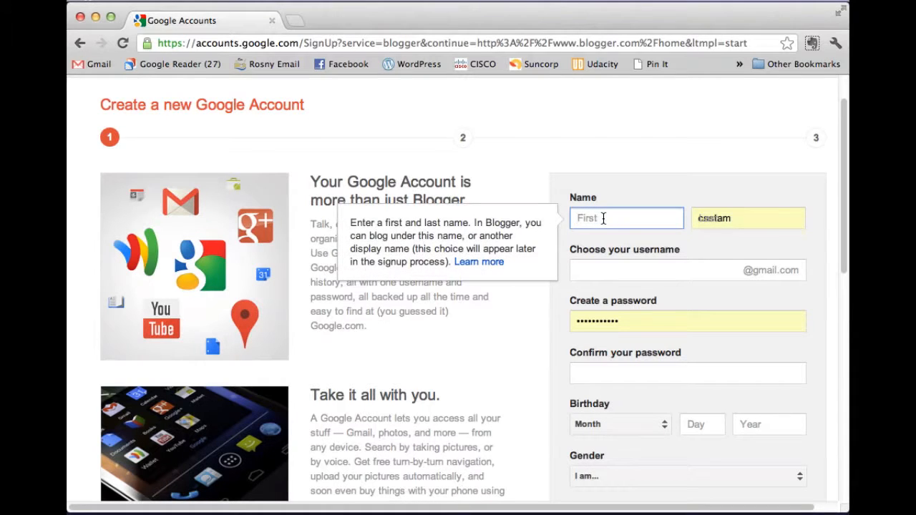
type("Cat")
key("Tab")
type("Stam")
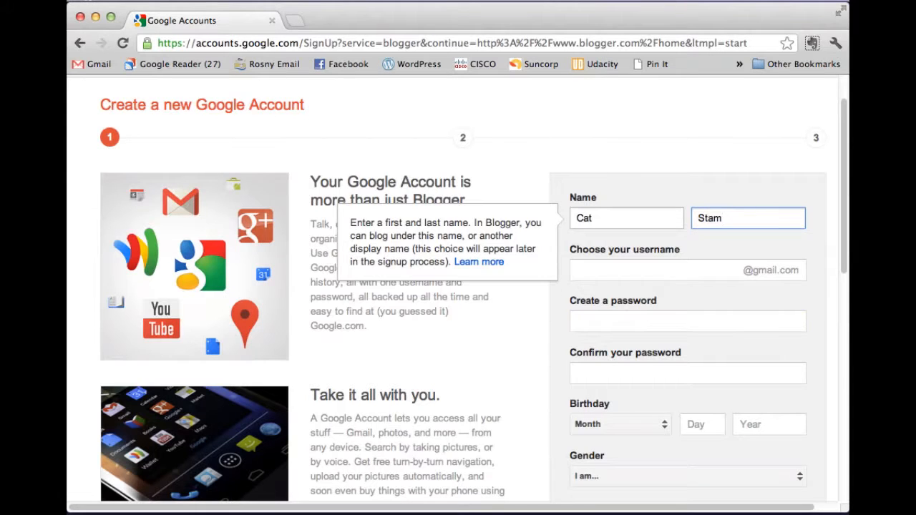
Step: Enter a username using periods, revising it until it is accepted and available
left_click(606, 270)
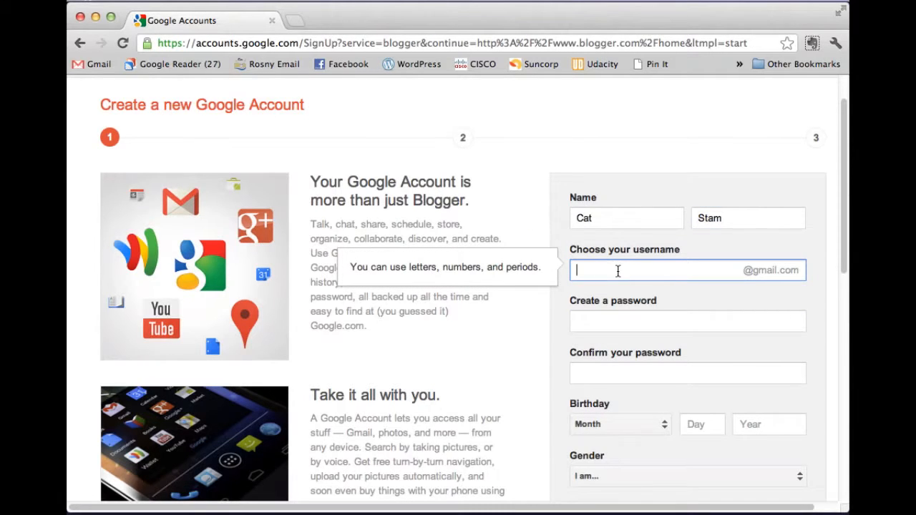
left_click(619, 320)
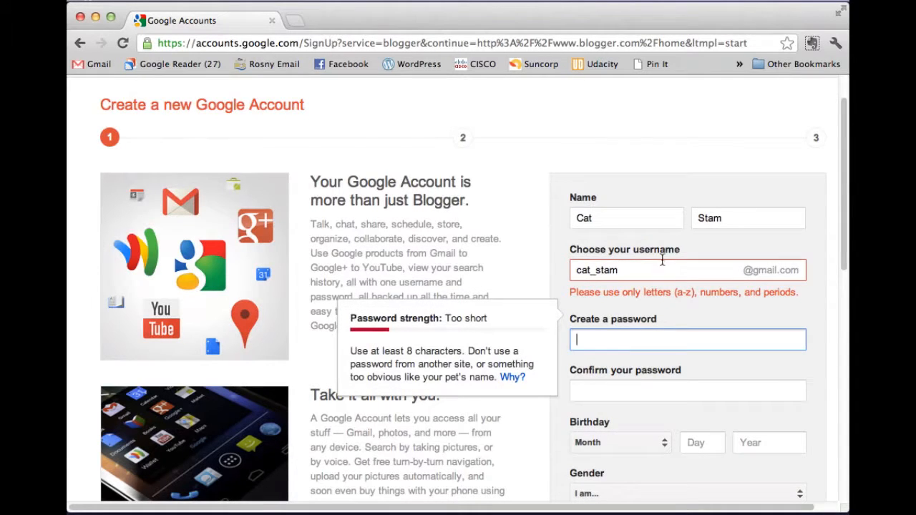
left_click(594, 270)
key("BackSpace")
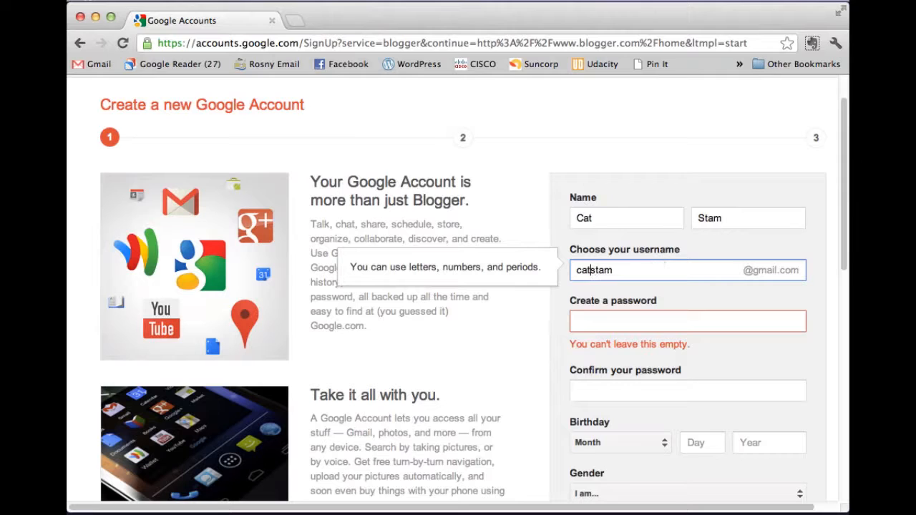
key("Delete")
type("S")
key("Left")
type("C")
left_click(592, 270)
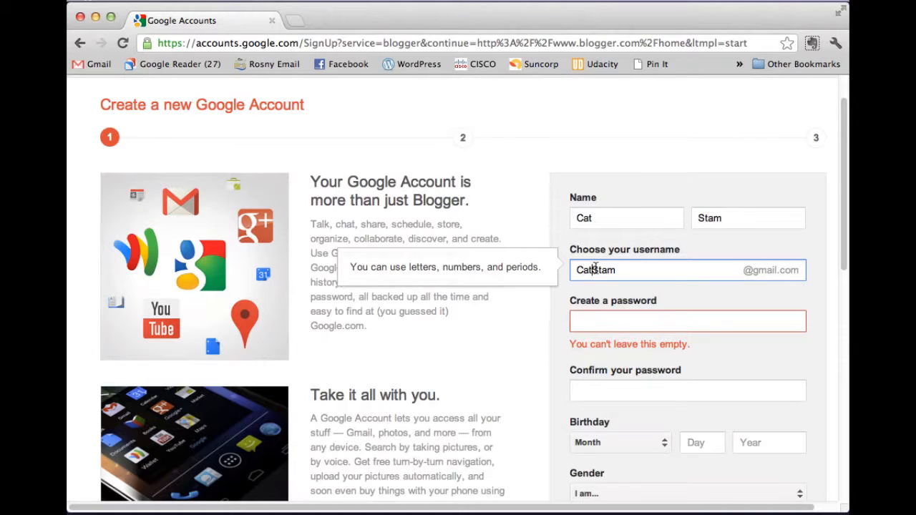
type(".")
key("Tab")
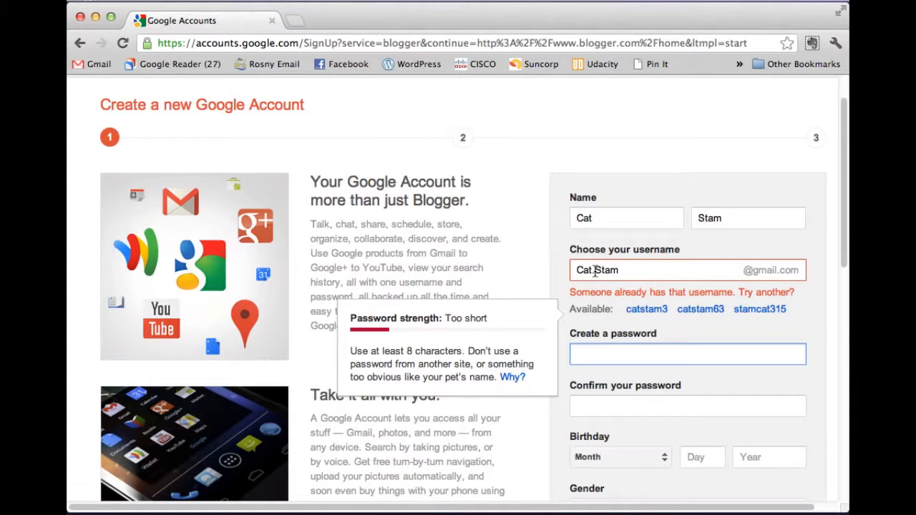
left_click(627, 270)
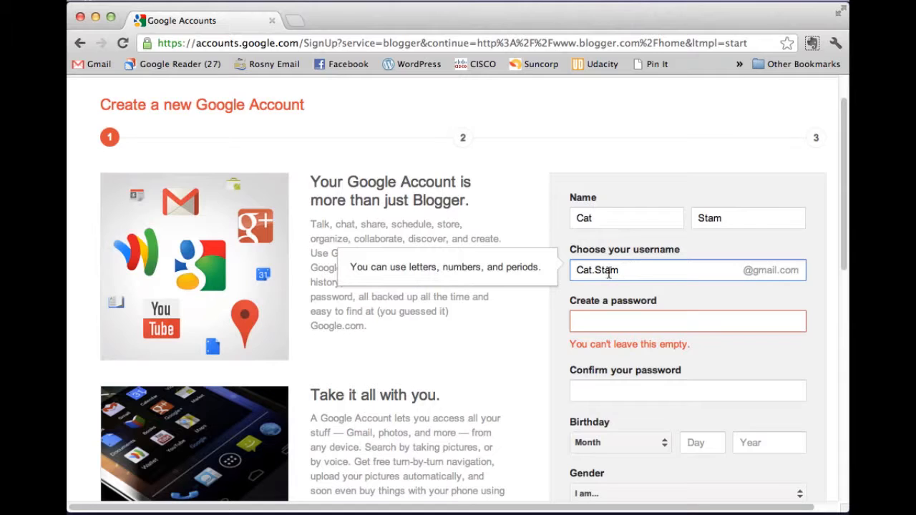
type(".Rosny")
Step: Enter a strong password for the new account
left_click(597, 320)
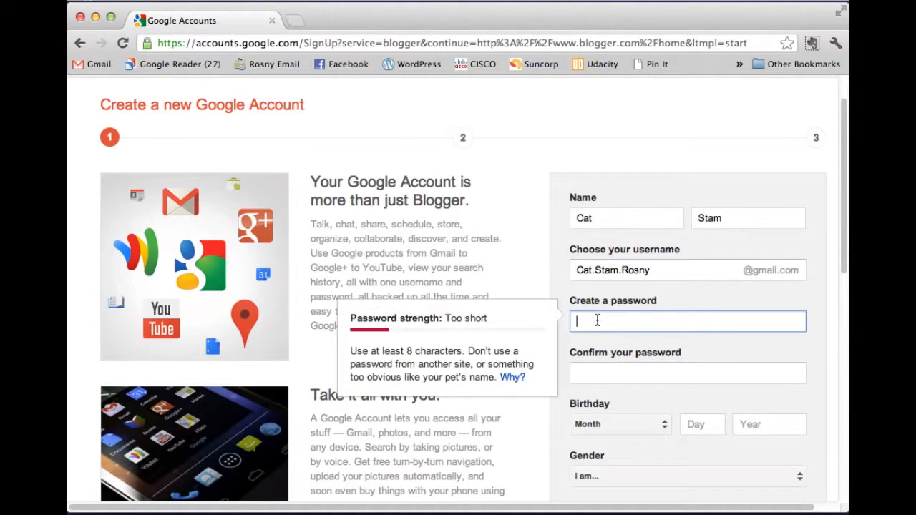
type("••••••••••")
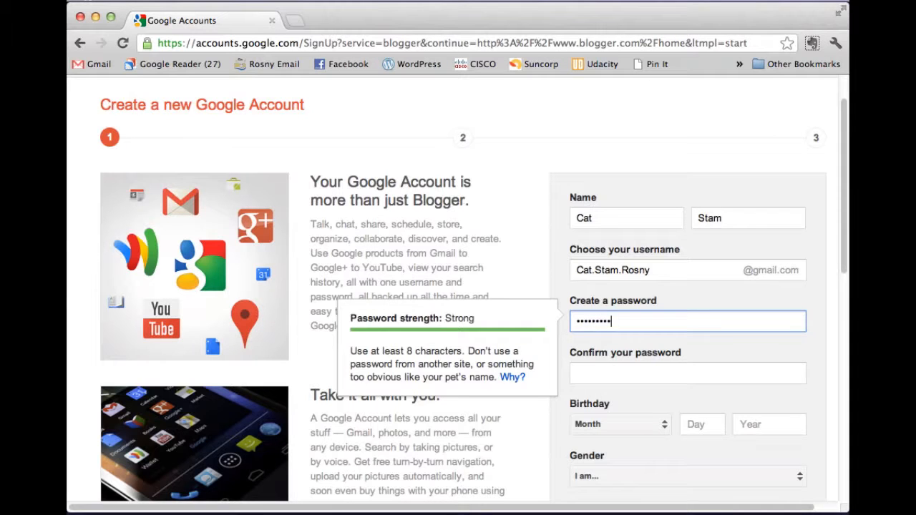
key("Tab")
Step: Confirm the password and enter the current email address
type("•••••••")
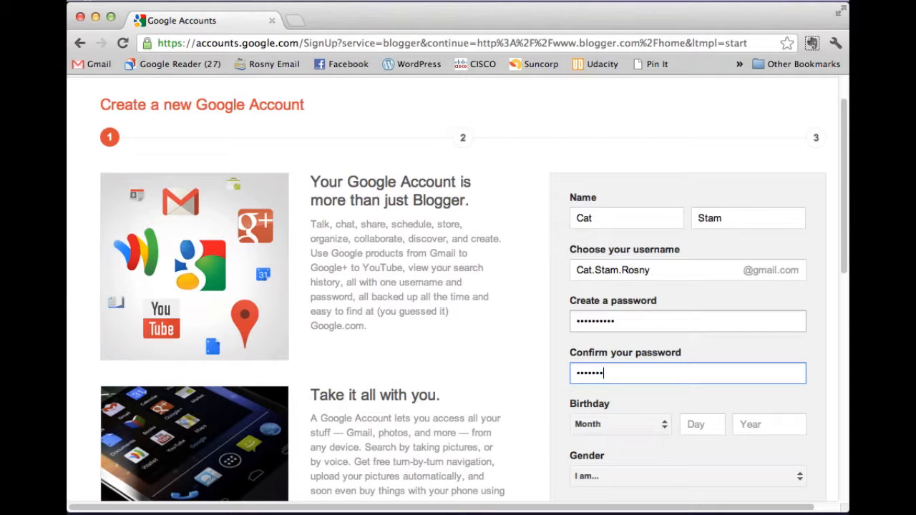
type("•••")
scroll(649, 322, "down", 5)
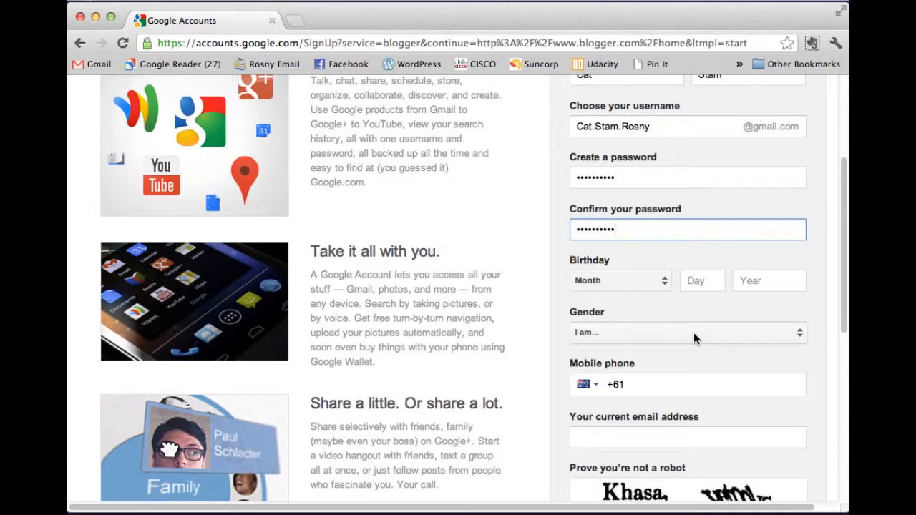
scroll(694, 333, "down", 3)
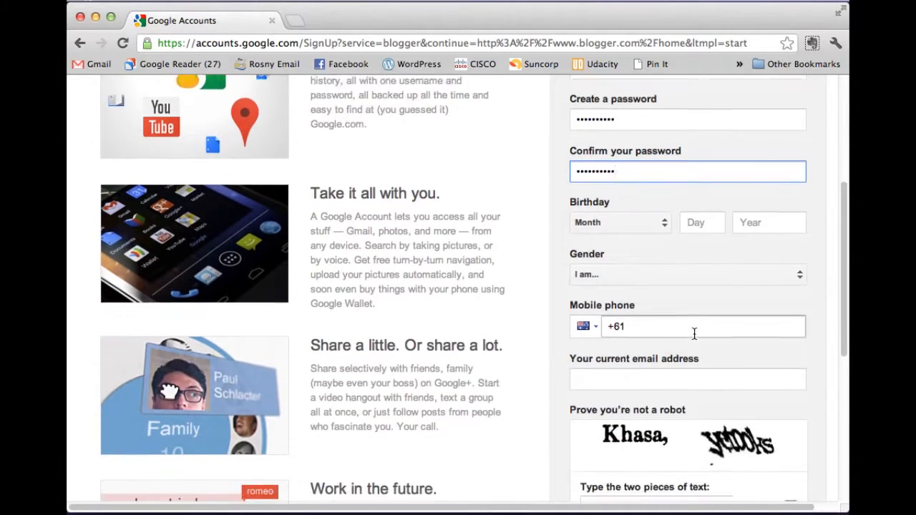
scroll(700, 308, "up", 6)
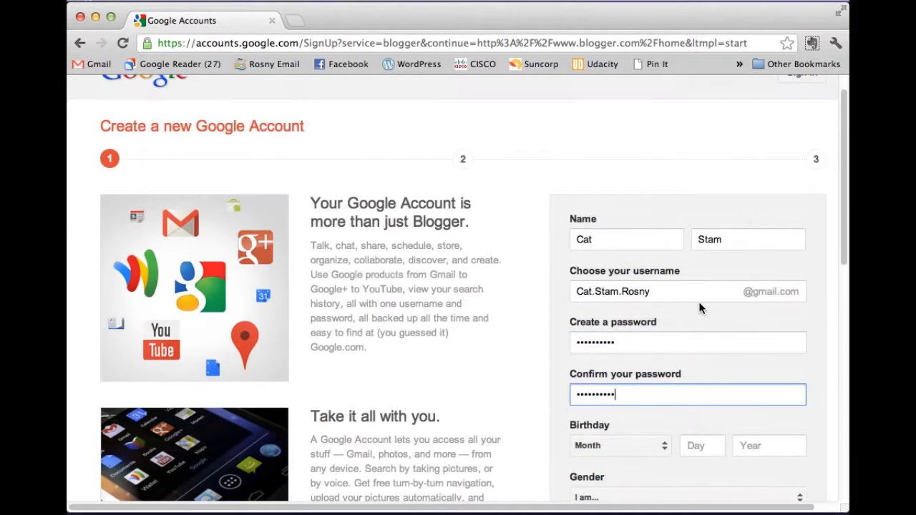
scroll(700, 307, "down", 8)
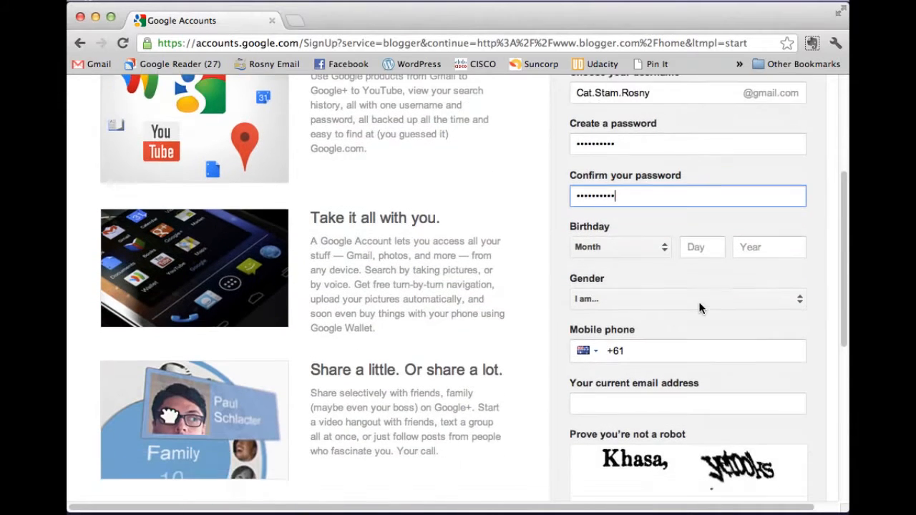
scroll(698, 303, "down", 1)
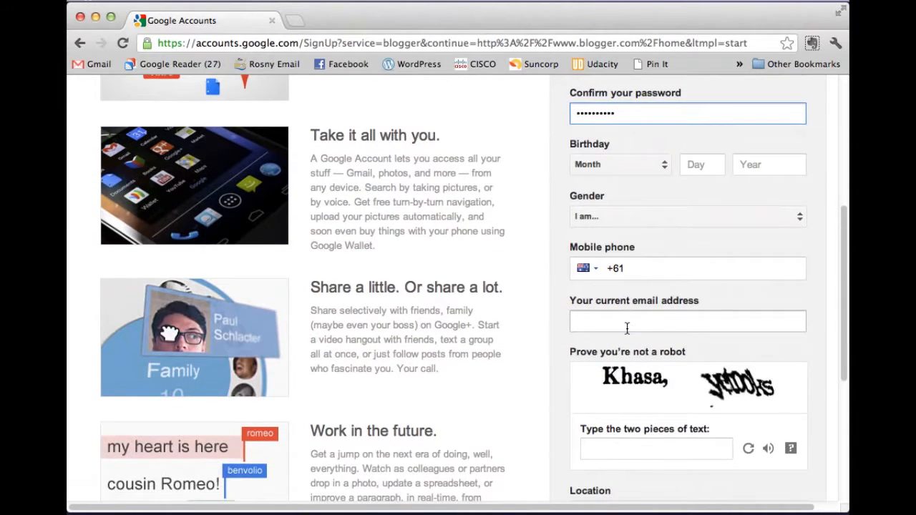
left_click(627, 327)
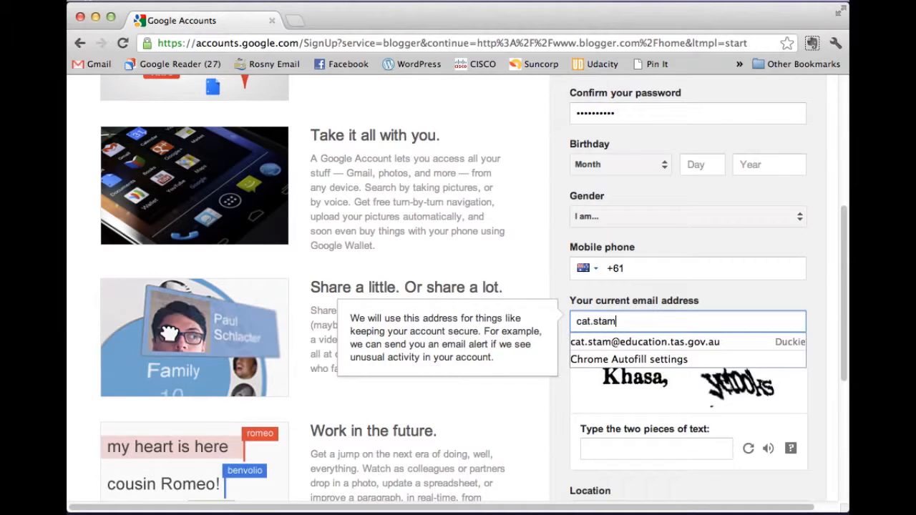
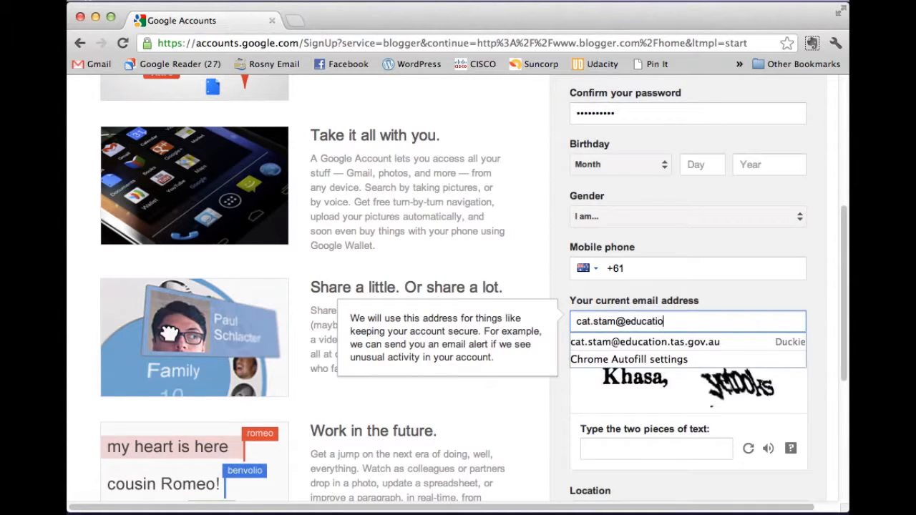
left_click(737, 287)
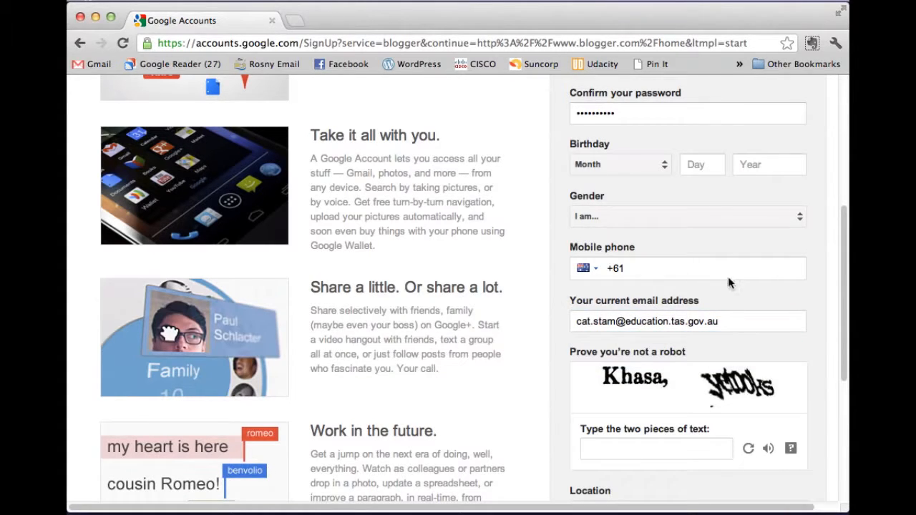
Step: Select the gender and type the verification words
left_click(709, 209)
left_click(642, 237)
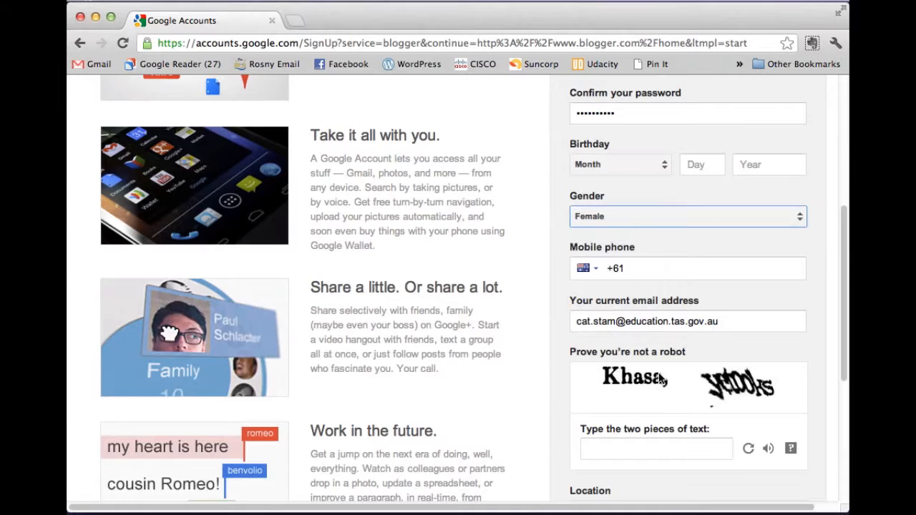
scroll(654, 390, "down", 1)
left_click(607, 392)
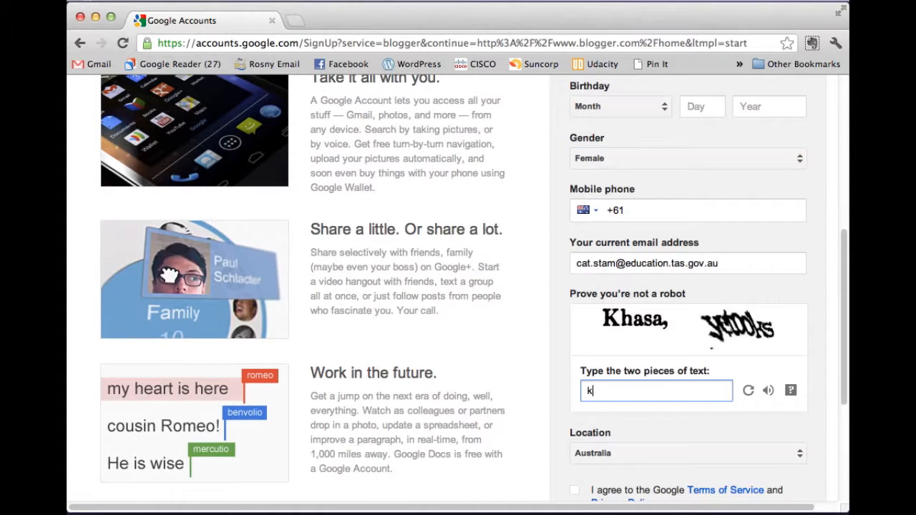
type("khasa, yetooks")
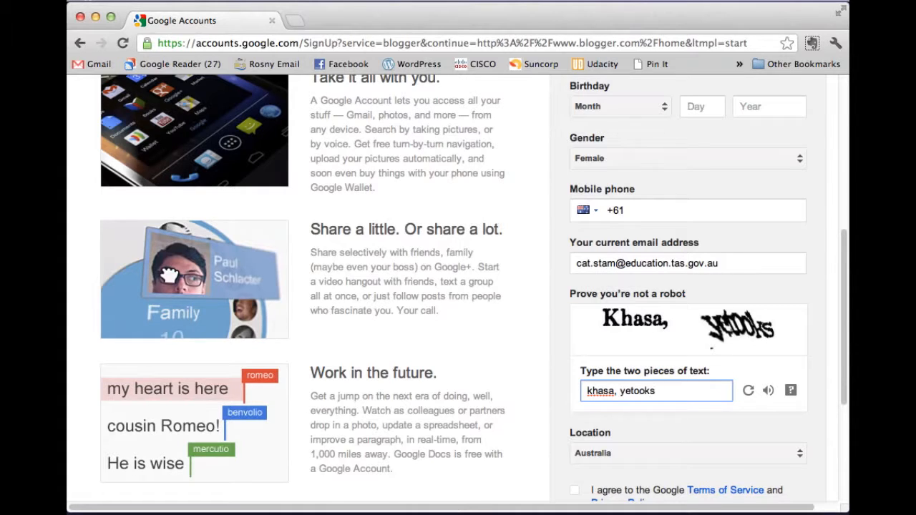
Step: Accept the Terms of Service, decline ad personalisation, and submit the form
scroll(563, 344, "down", 4)
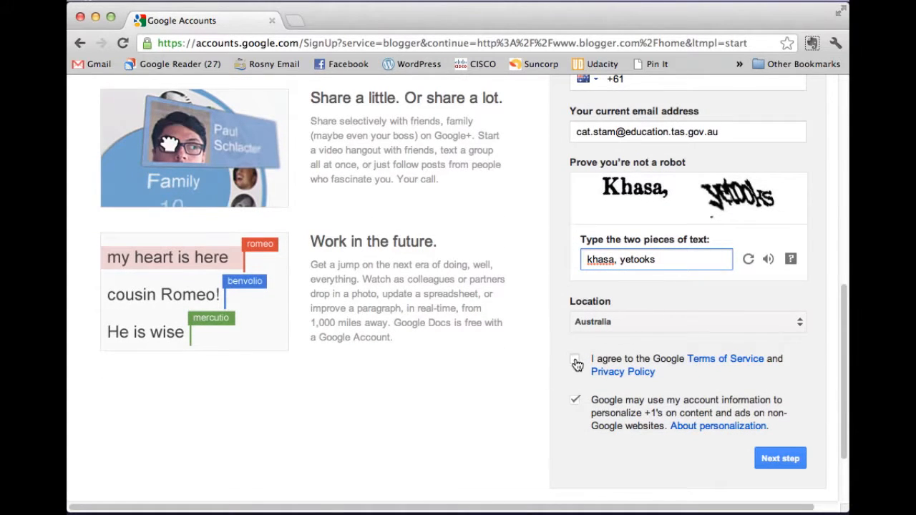
left_click(576, 364)
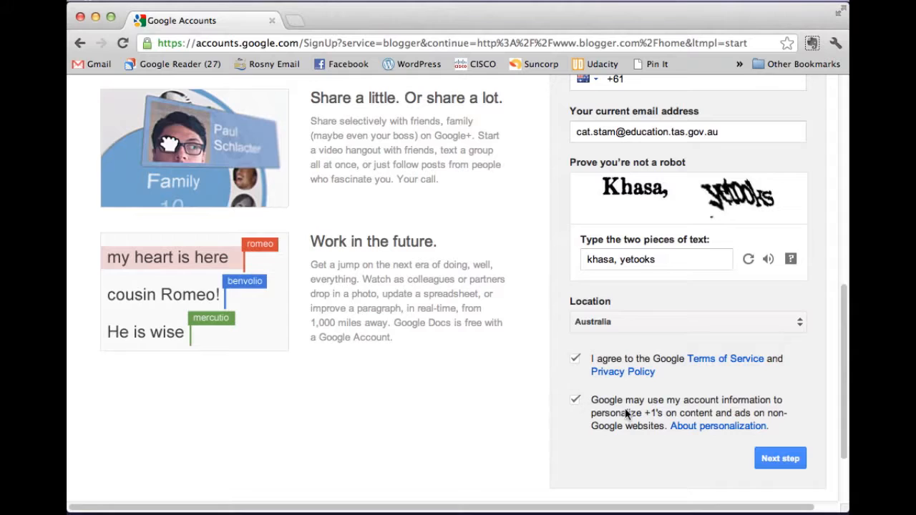
left_click(577, 401)
left_click(773, 460)
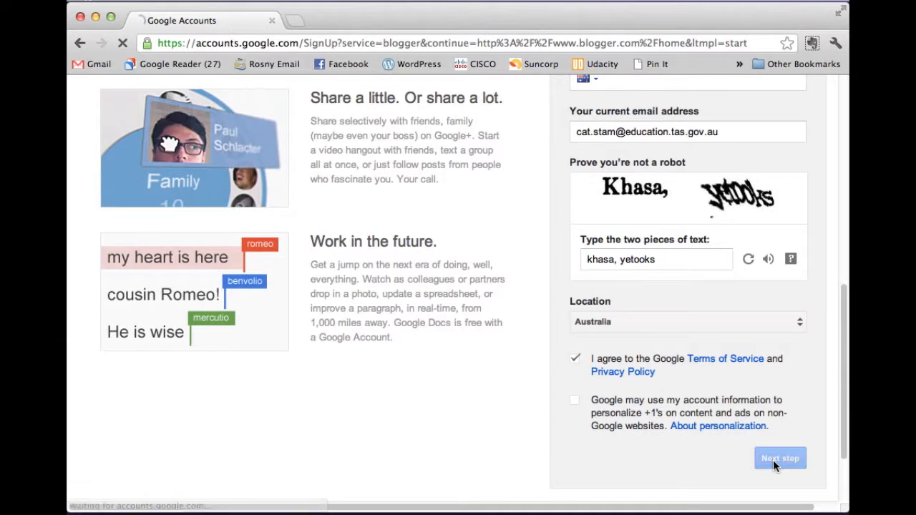
Step: Enter and confirm the password again
scroll(726, 336, "down", 3)
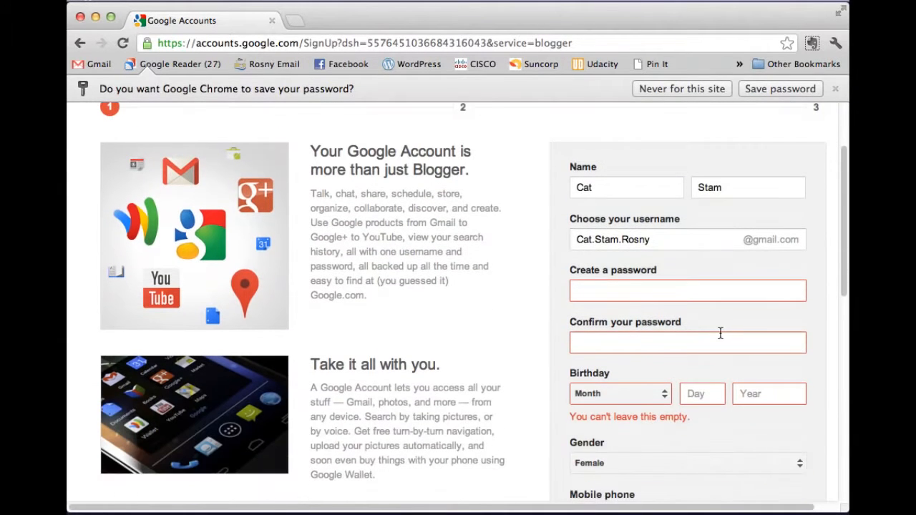
left_click(639, 291)
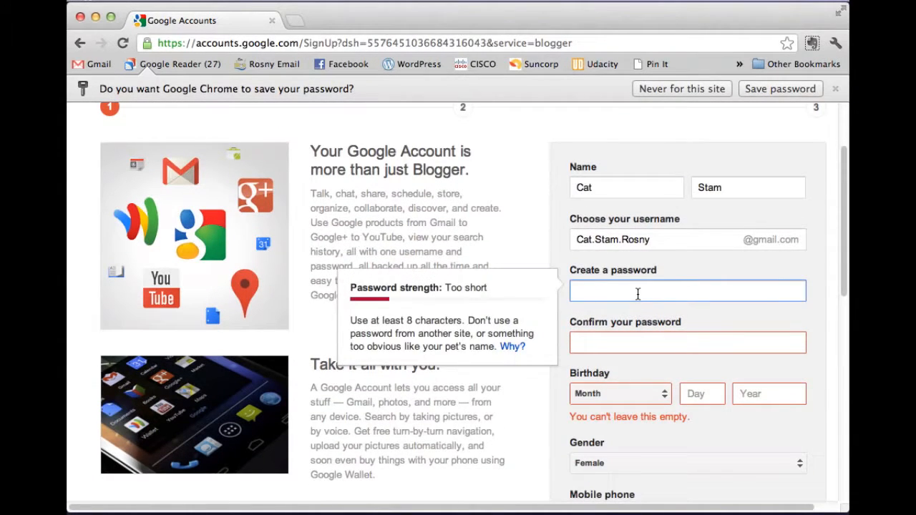
type("••••••••••")
key("Tab")
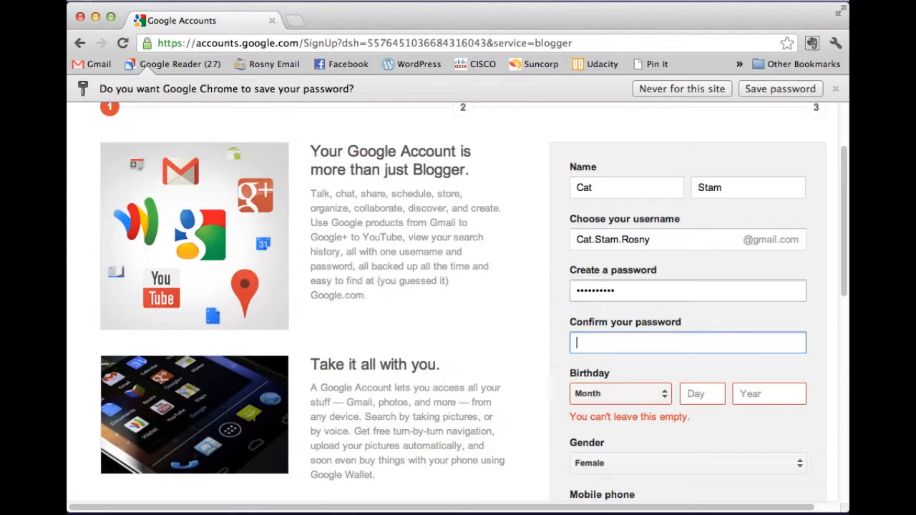
type("••••••••")
key("Tab")
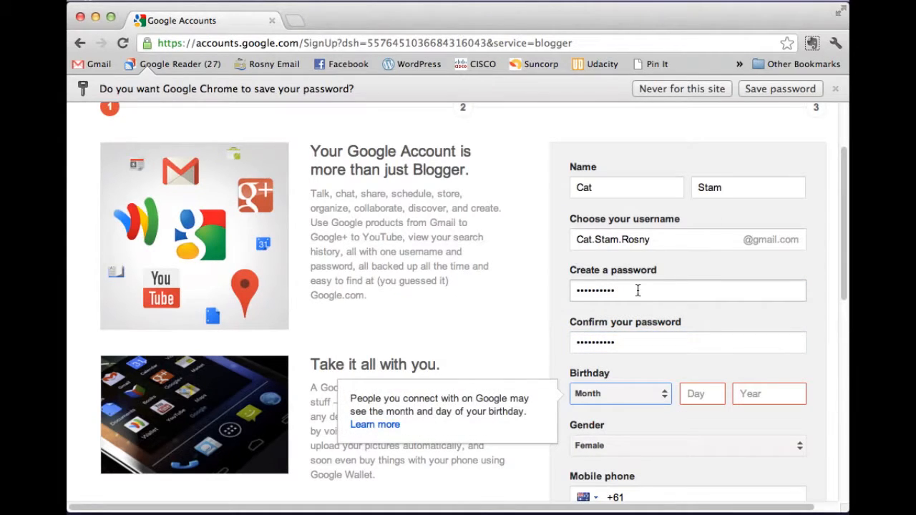
Step: Fill in the birth month, day and year
left_click(614, 394)
left_click(628, 412)
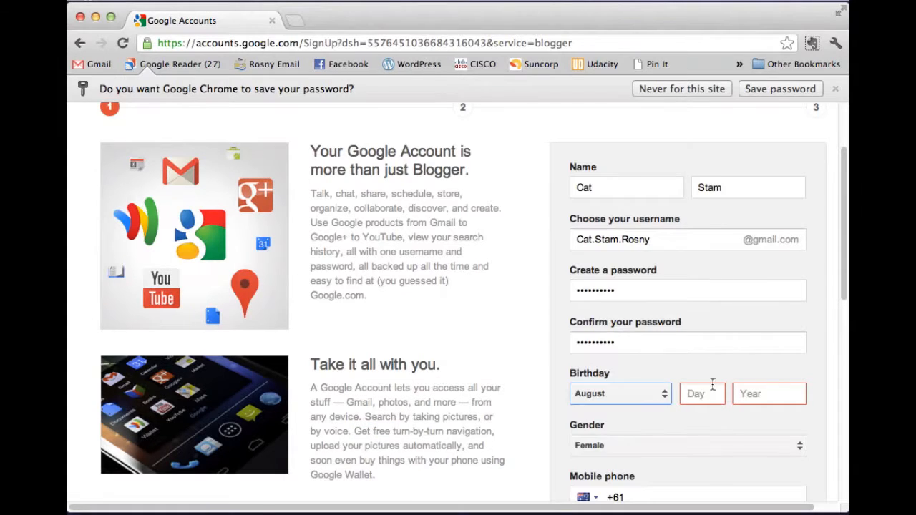
left_click(710, 392)
type("9")
key("Tab")
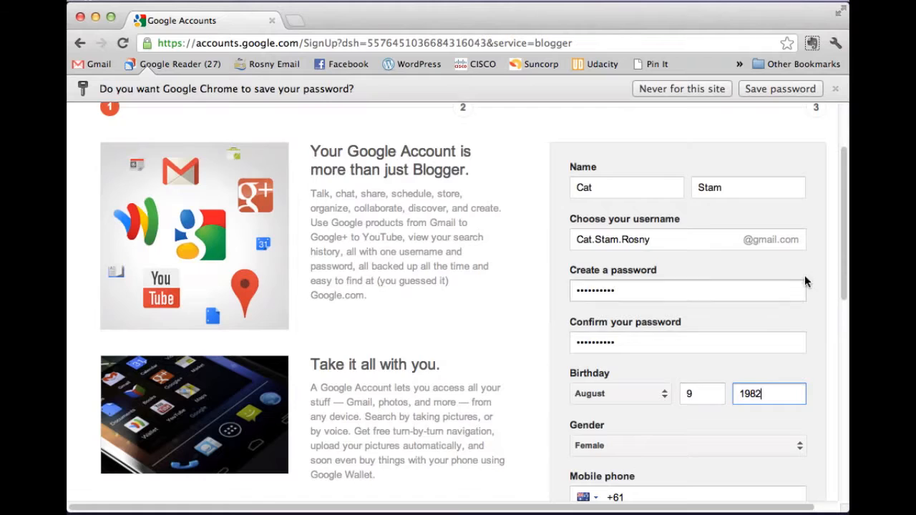
Step: Answer the robot-check words and resubmit the sign-up form
scroll(699, 352, "down", 5)
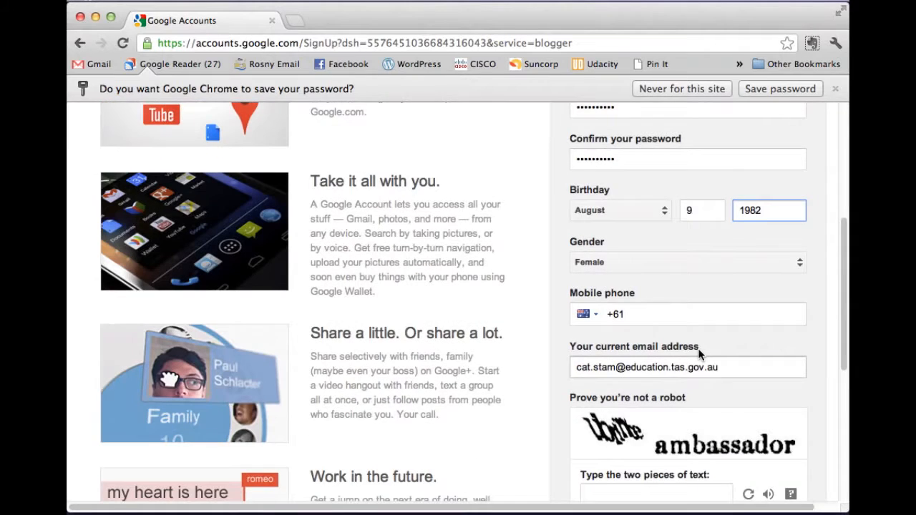
scroll(699, 353, "down", 4)
left_click(625, 336)
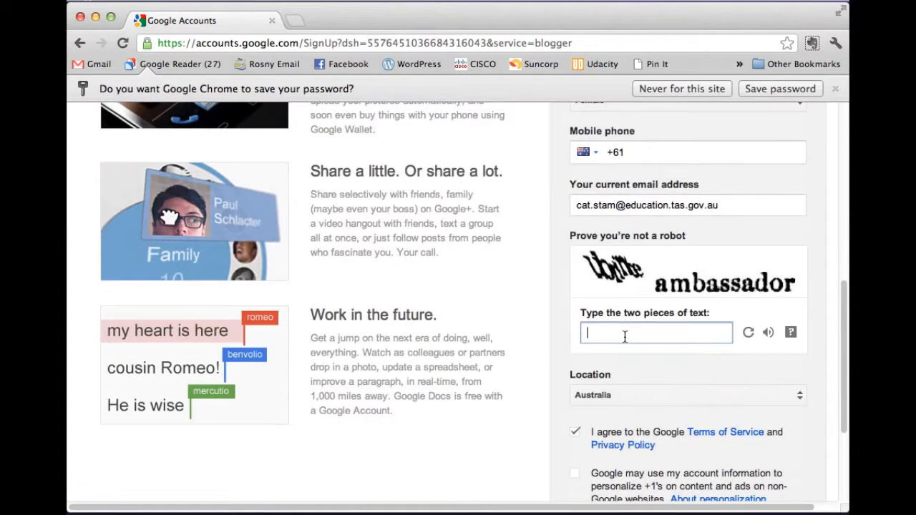
type("ubrinbe")
key("BackSpace")
key("BackSpace")
type("te ambassador")
scroll(623, 403, "down", 2)
left_click(782, 486)
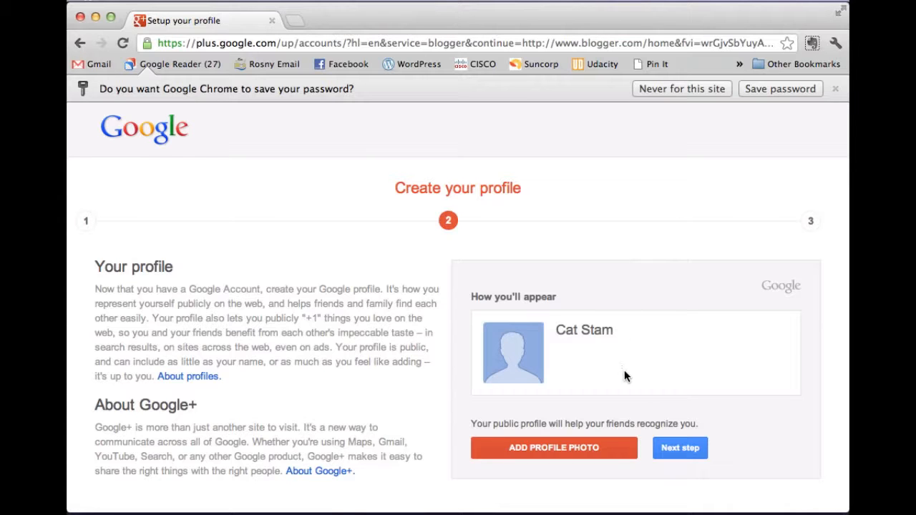
Step: Briefly show the desktop, then begin adding a profile photo
key("F11")
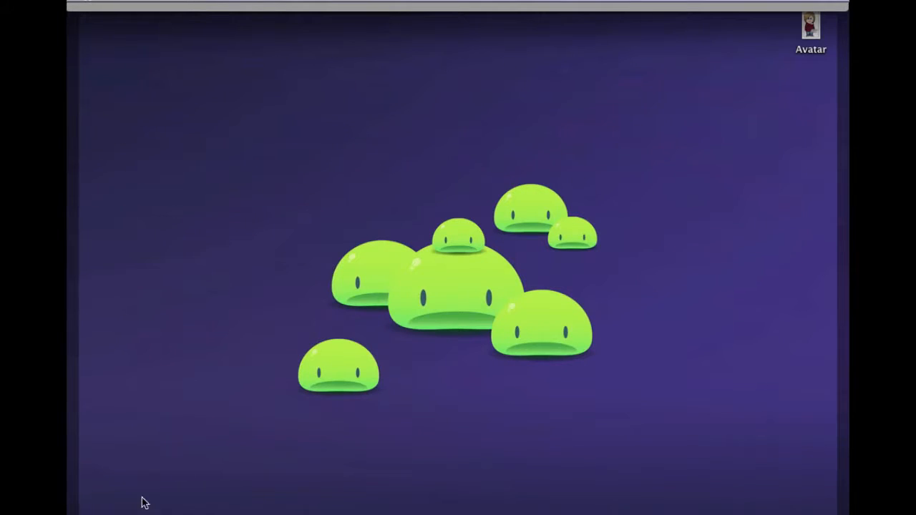
key("F11")
left_click(547, 449)
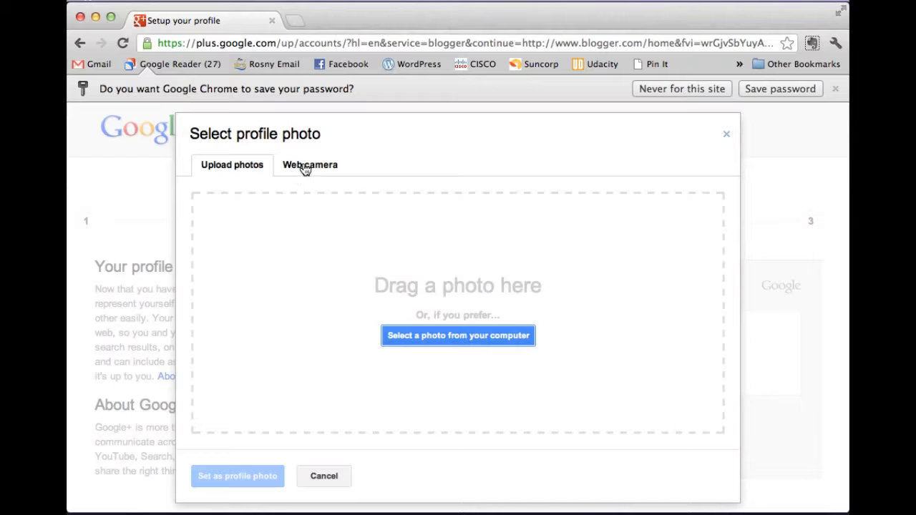
Step: Upload the Avatar image from the Desktop and dismiss the under-250-pixel error
left_click(462, 337)
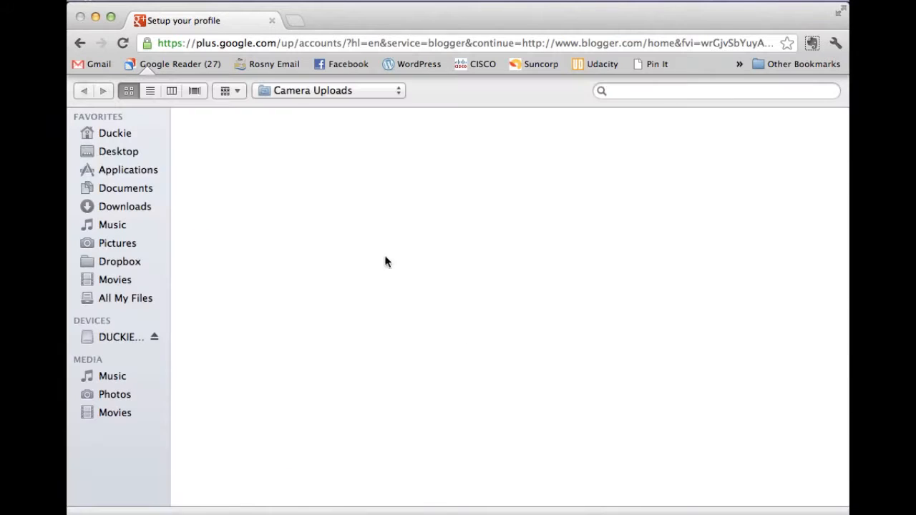
left_click(136, 153)
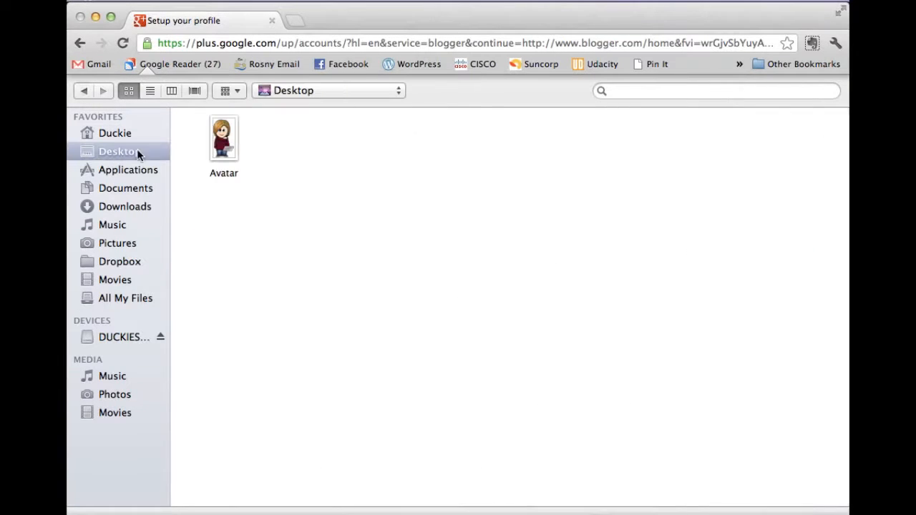
left_click(244, 144)
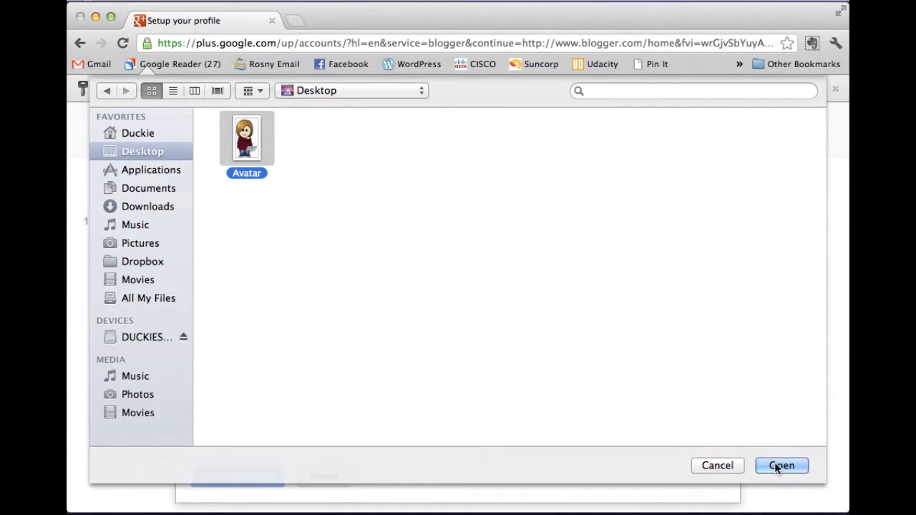
left_click(776, 466)
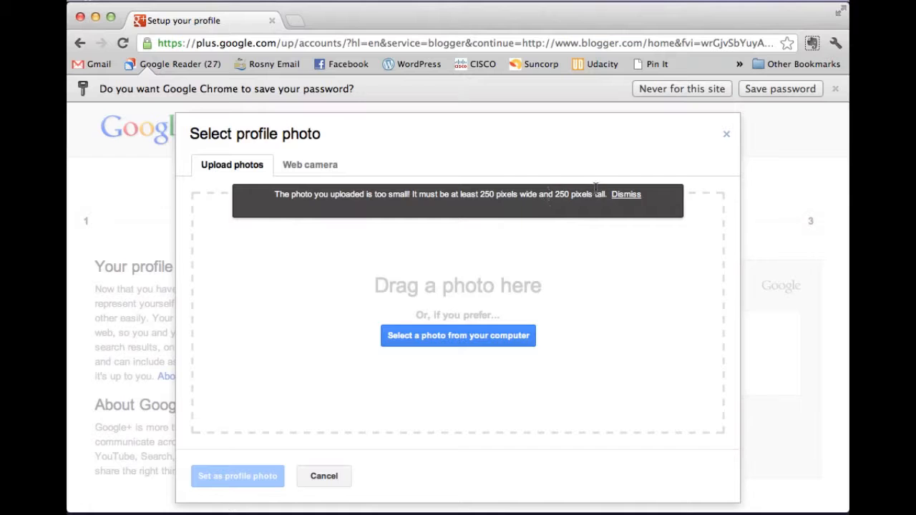
left_click(619, 195)
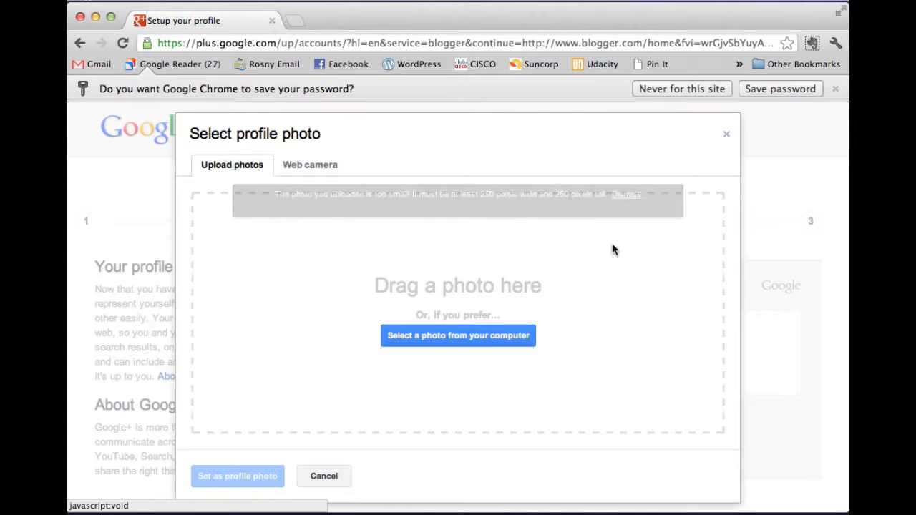
Step: Upload CatTeacherAvatar from the Documents folder
left_click(447, 341)
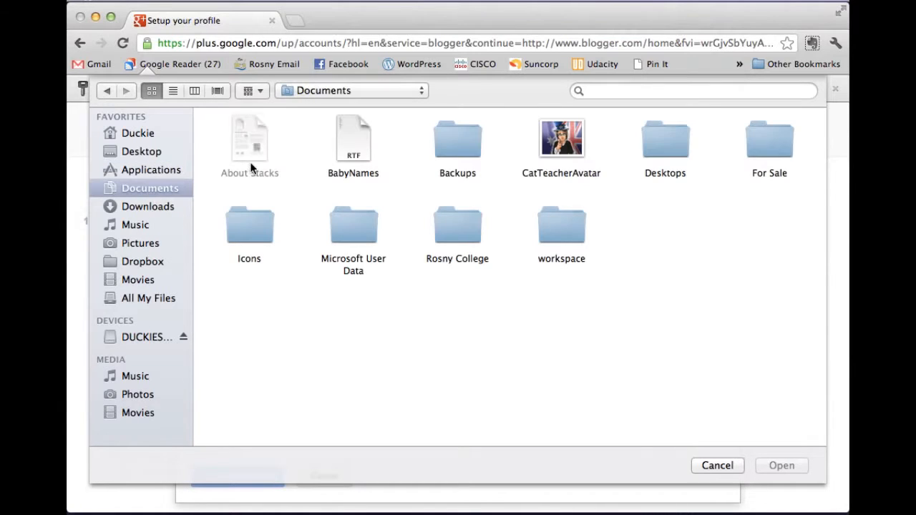
left_click(163, 209)
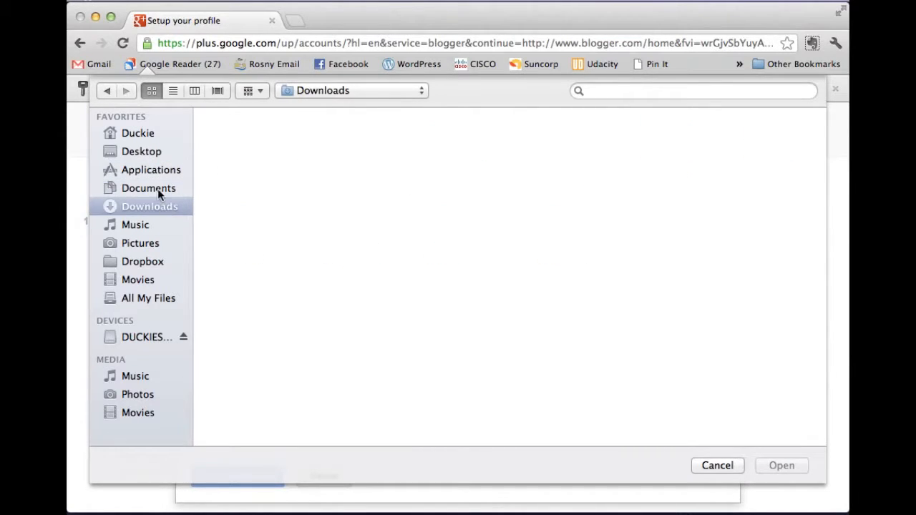
left_click(158, 188)
left_click(565, 140)
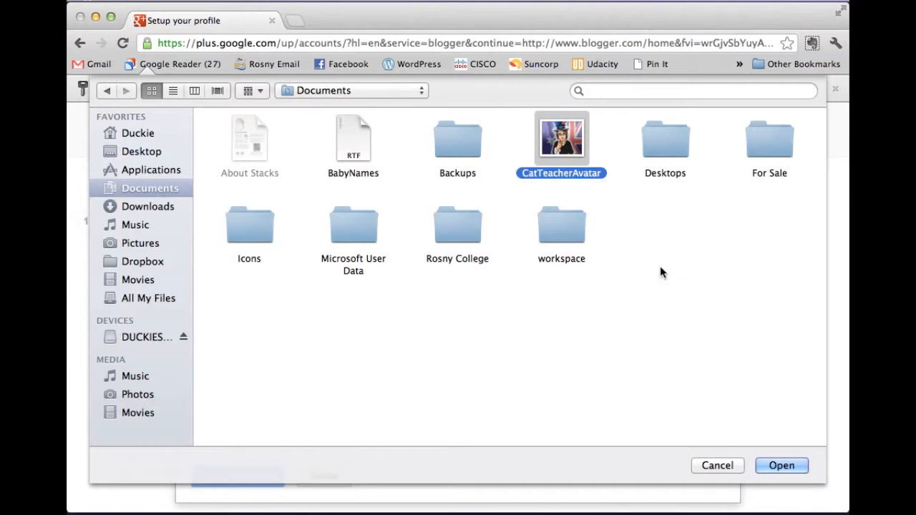
left_click(781, 466)
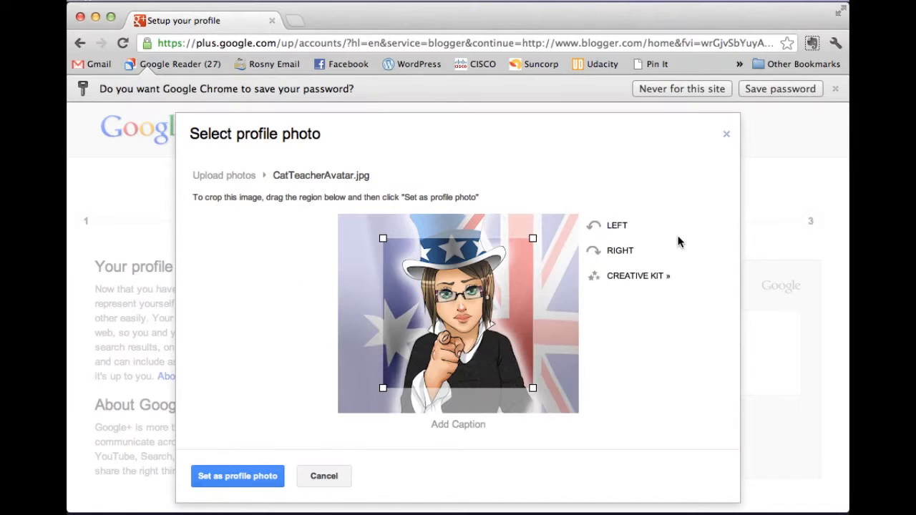
Step: Widen the crop to nearly the whole image and set it as profile photo
left_click_drag(383, 238, 358, 214)
left_click_drag(533, 388, 561, 415)
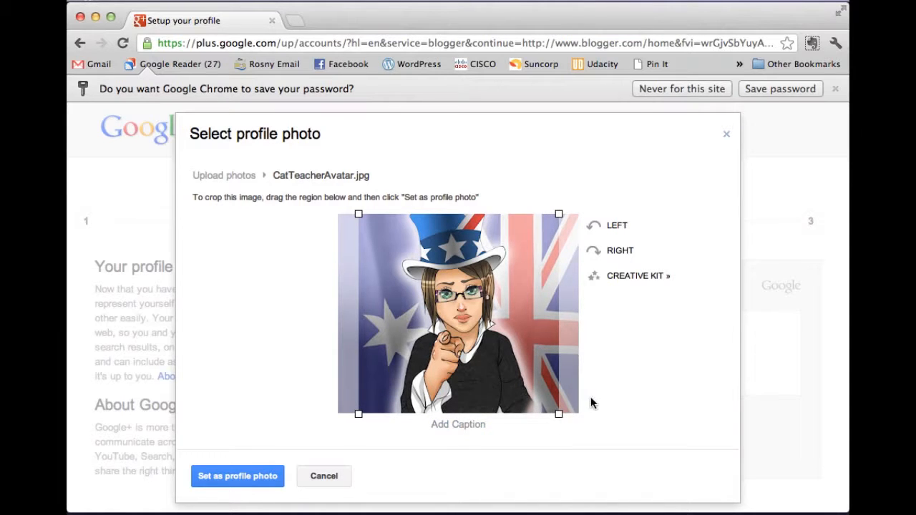
left_click(252, 481)
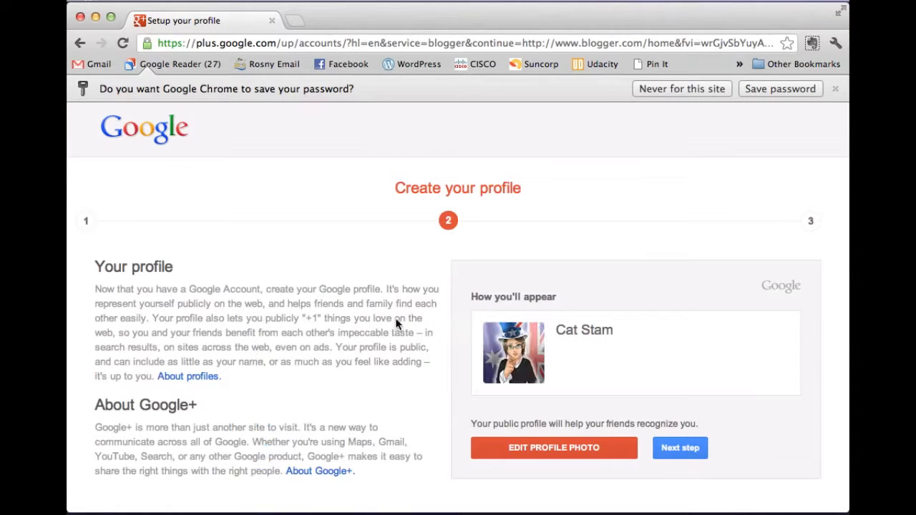
Step: Finish sign-up, highlight the new account's email address, and return to Blogger
left_click(689, 451)
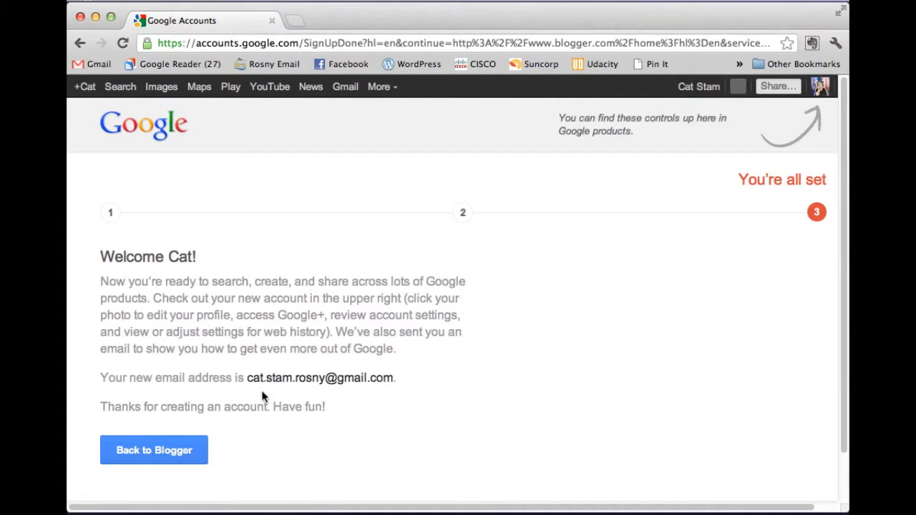
left_click_drag(247, 377, 389, 377)
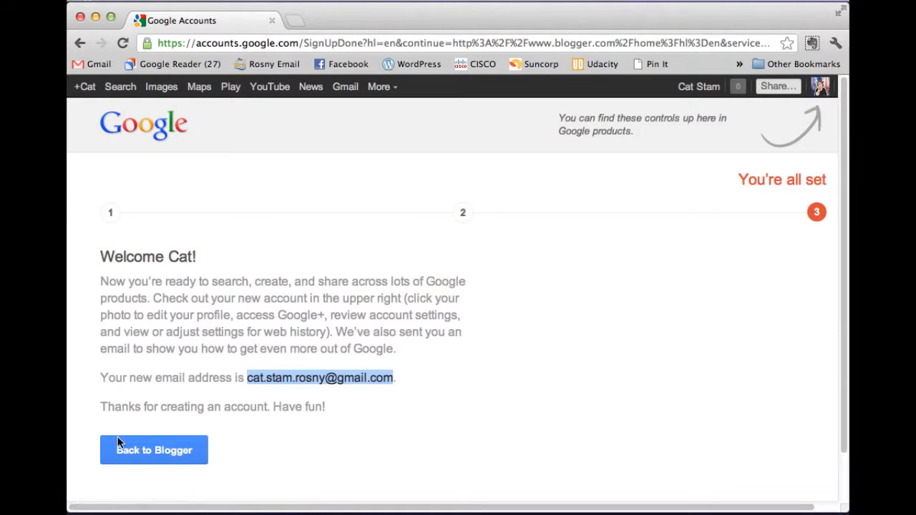
left_click(167, 449)
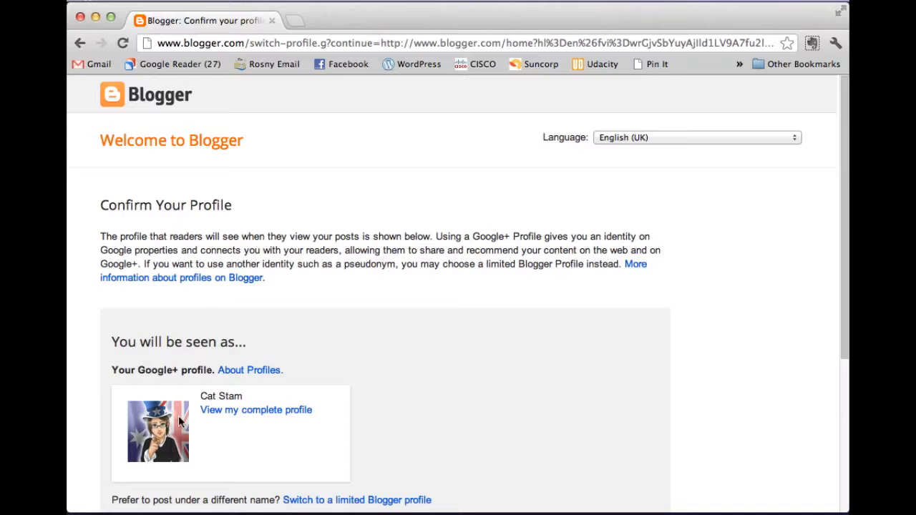
Step: Untick feature announcement emails and continue to the Blogger dashboard
scroll(434, 341, "down", 5)
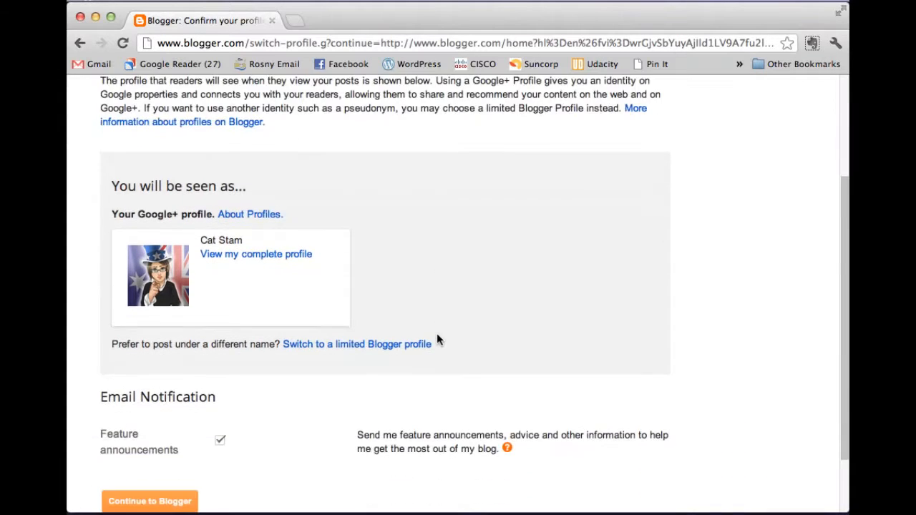
scroll(484, 296, "down", 3)
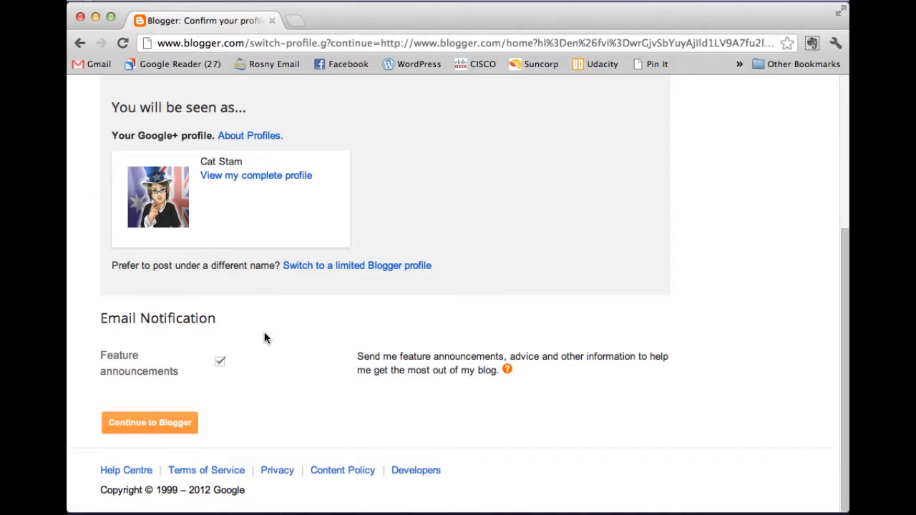
left_click(219, 363)
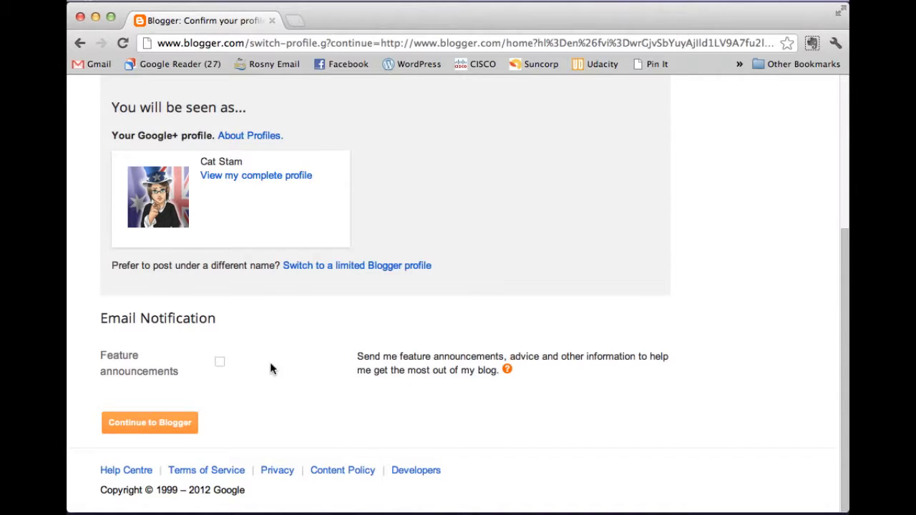
left_click(175, 424)
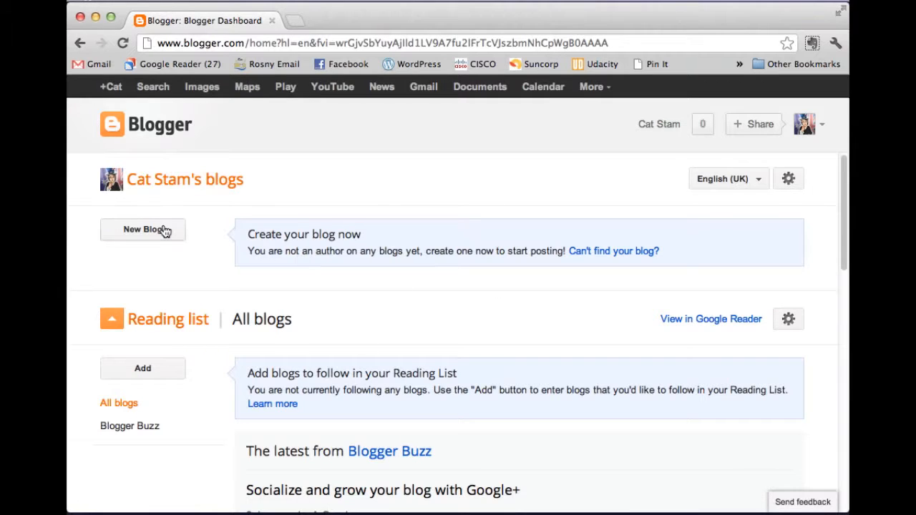
Step: Open the Create a new blog form from the dashboard and place the cursor in Title
scroll(390, 322, "down", 3)
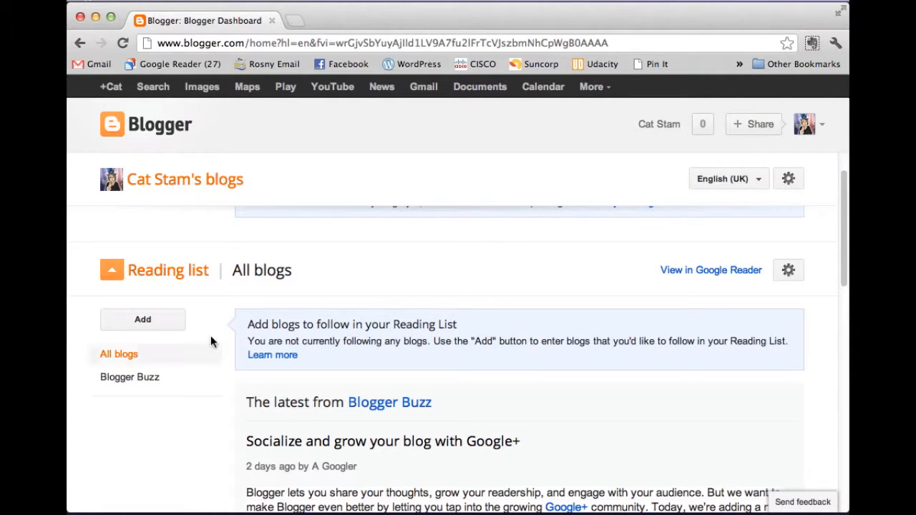
scroll(370, 307, "down", 2)
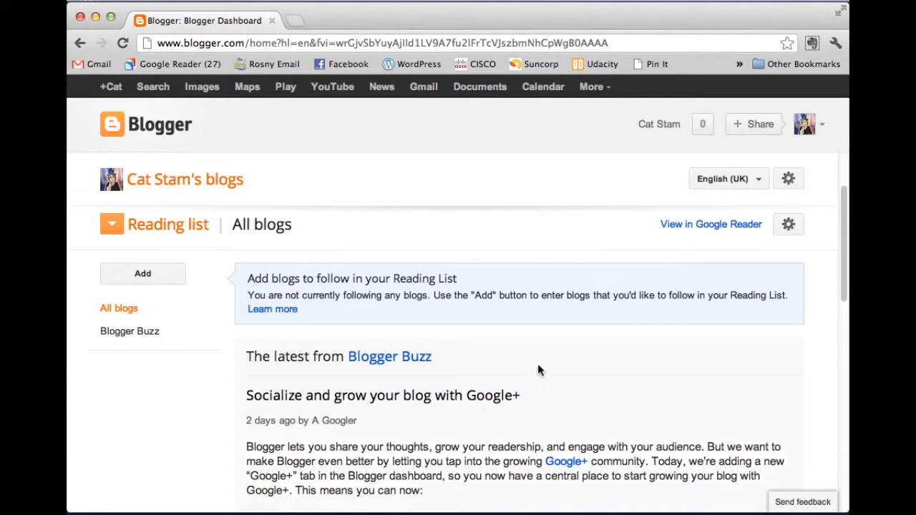
scroll(439, 308, "up", 3)
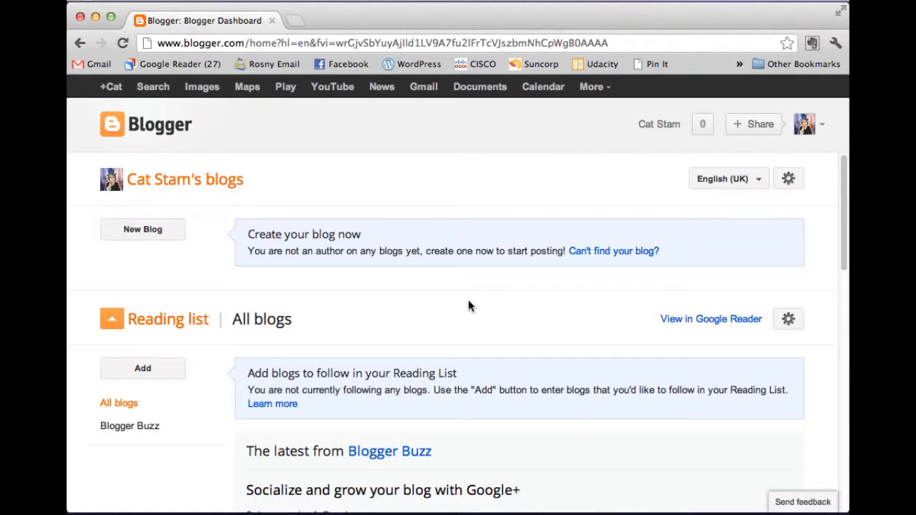
left_click(162, 233)
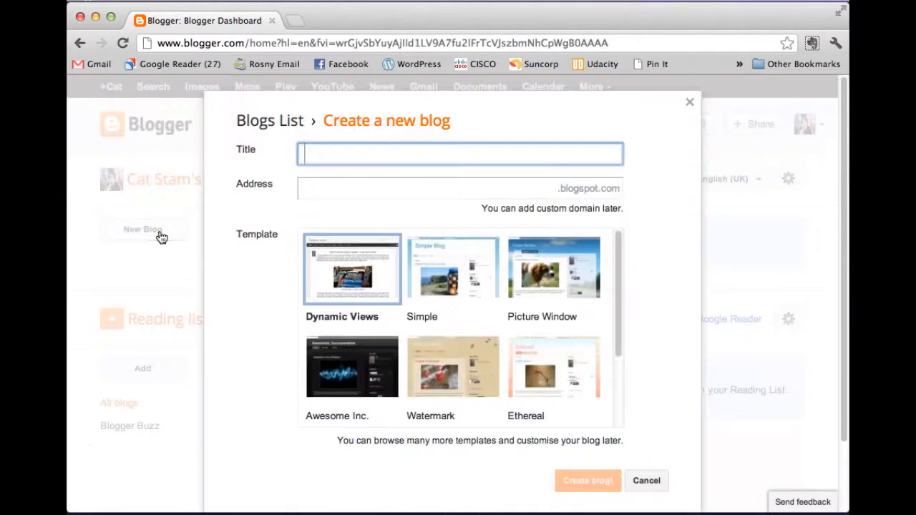
left_click(371, 191)
left_click(371, 155)
Step: Load the author's existing blogspot blog in a second tab, check its title and address, then return
left_click(298, 23)
type("catstam.blogspot.com")
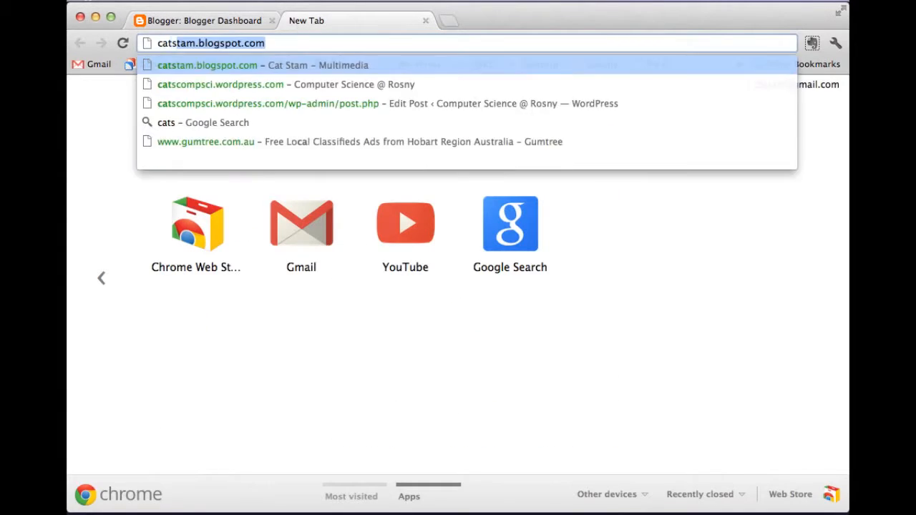
key("Return")
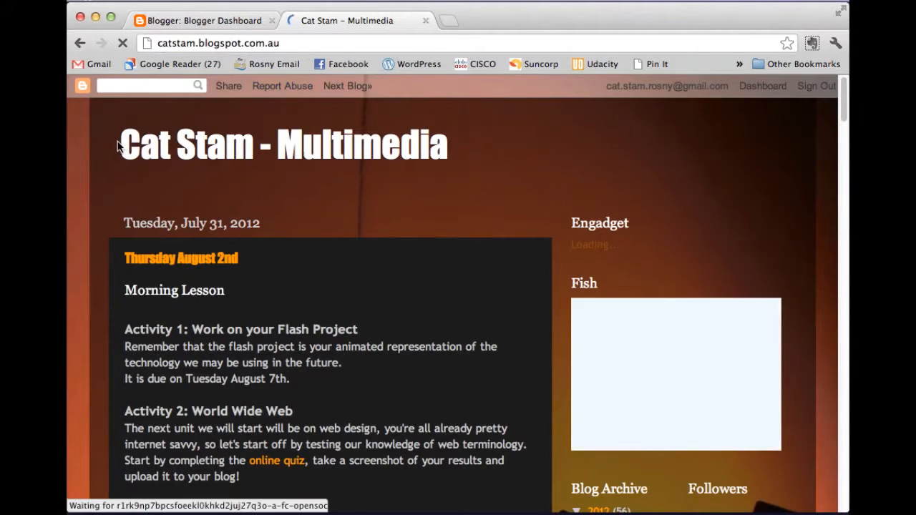
left_click_drag(121, 143, 451, 143)
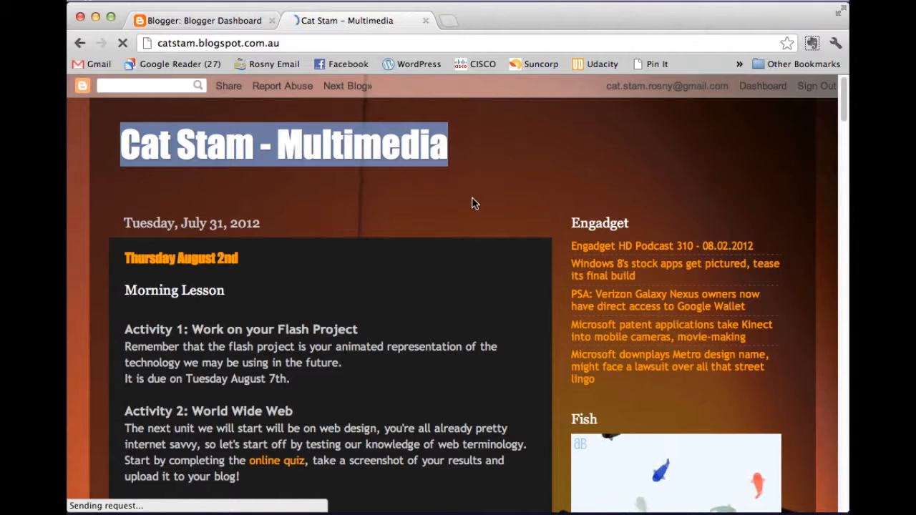
left_click(302, 41)
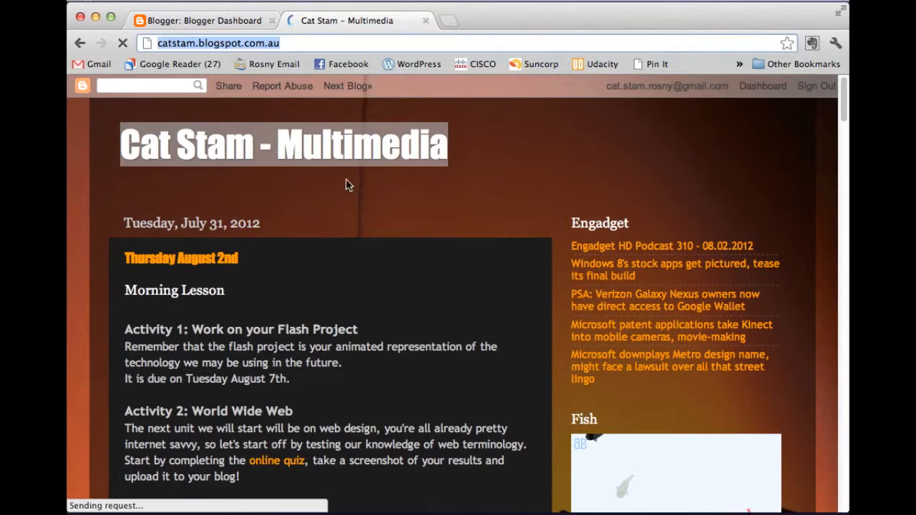
left_click(292, 43)
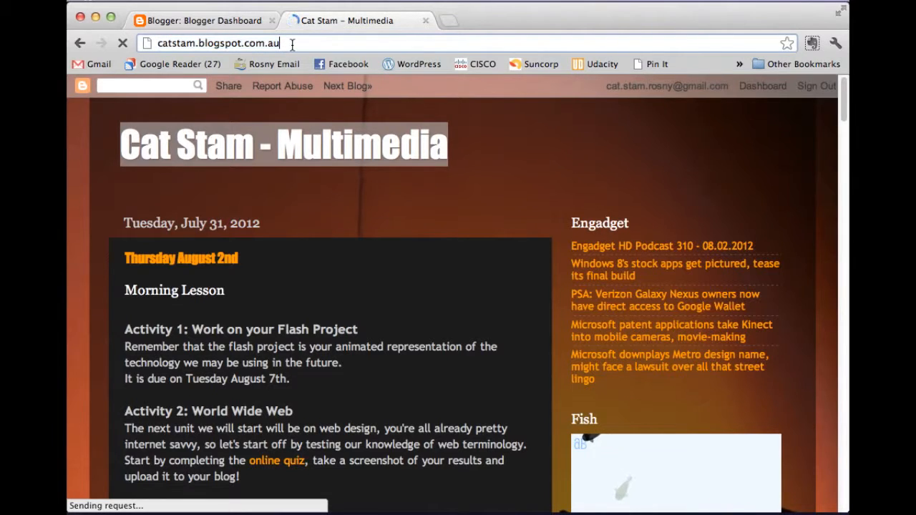
left_click(337, 149)
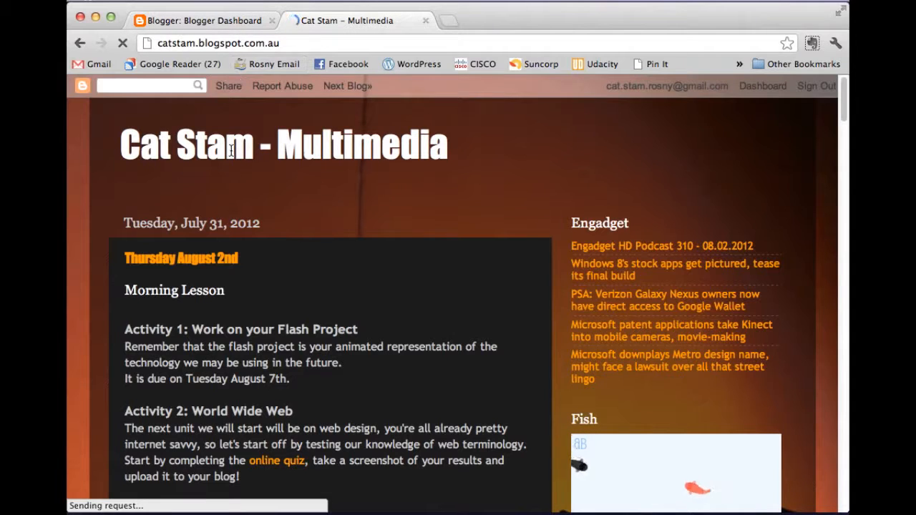
left_click(210, 23)
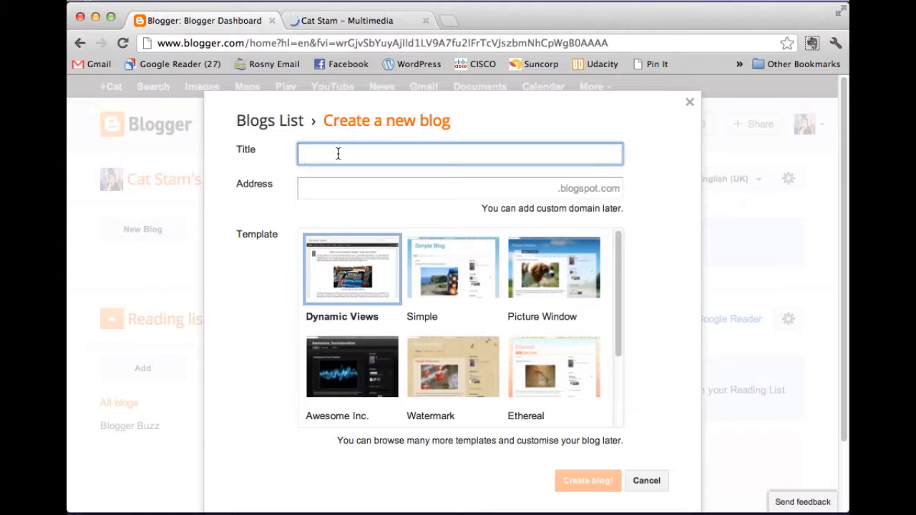
Step: Title the new blog 'Rosny Professional Learning Blog', correcting the first words
type("cat Stam Professional Learning Blog")
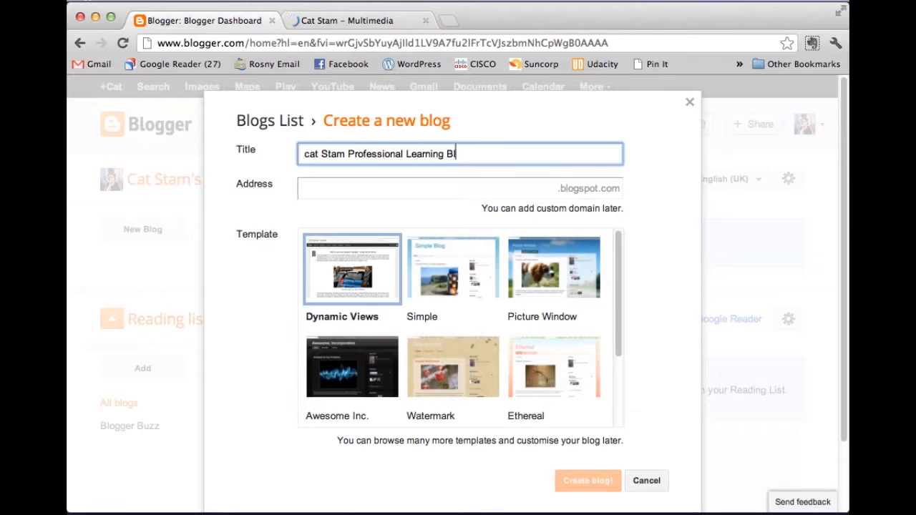
left_click(309, 154)
key("BackSpace")
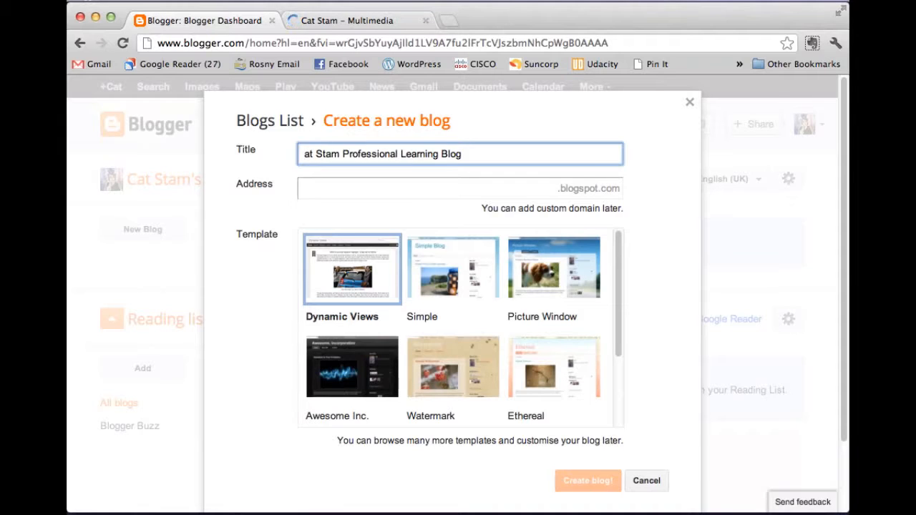
type("C")
left_click_drag(304, 153, 347, 153)
type("Rosny")
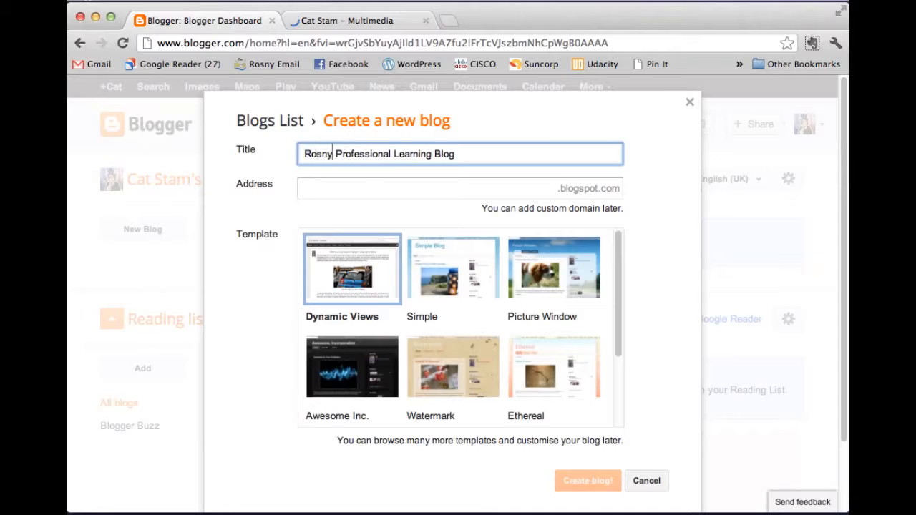
Step: Set the blog address to rosnyPL.blogspot.com after trying an unavailable alternative
left_click(361, 192)
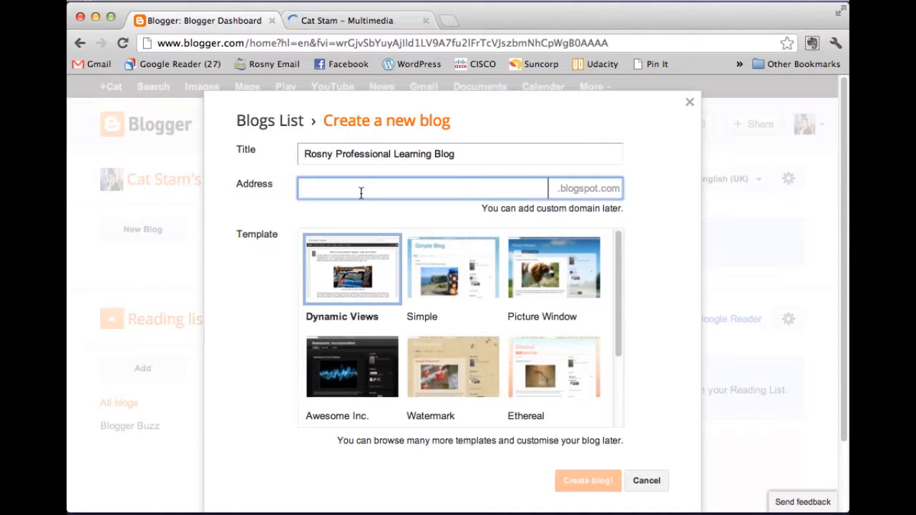
type("rosnyPL")
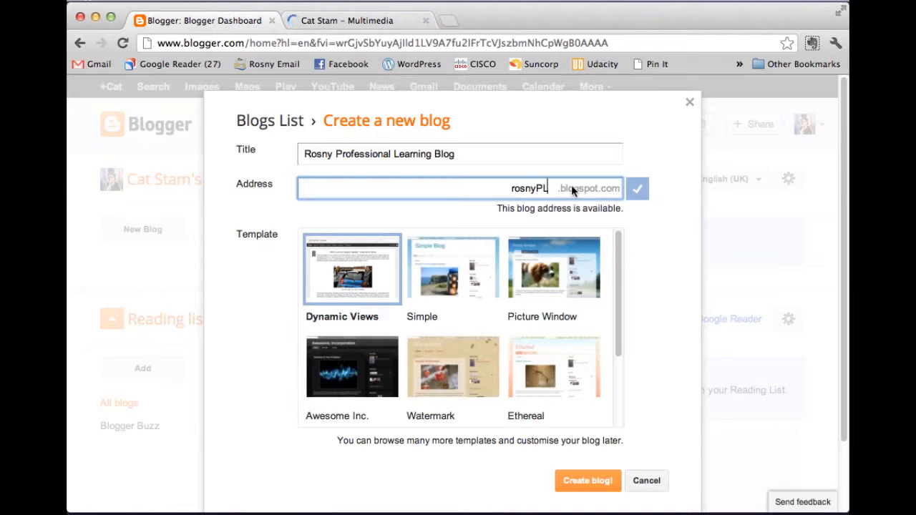
double_click(509, 189)
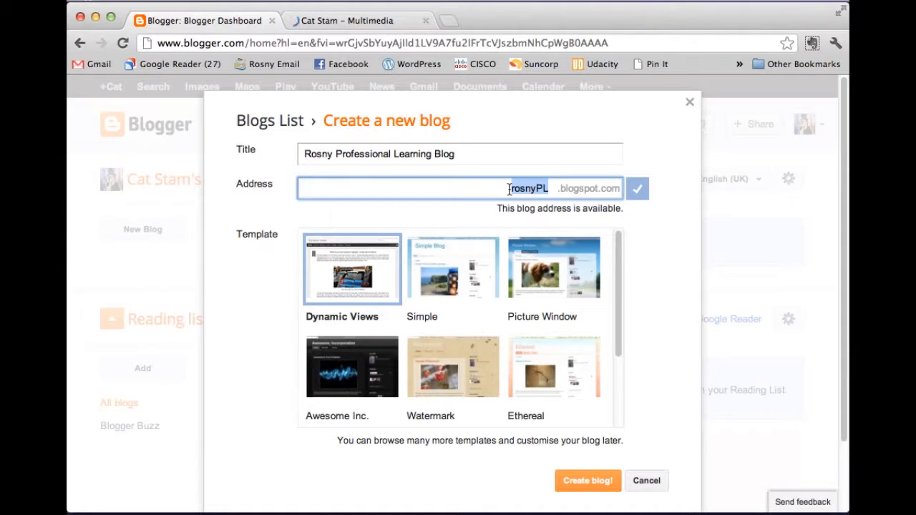
type("ca")
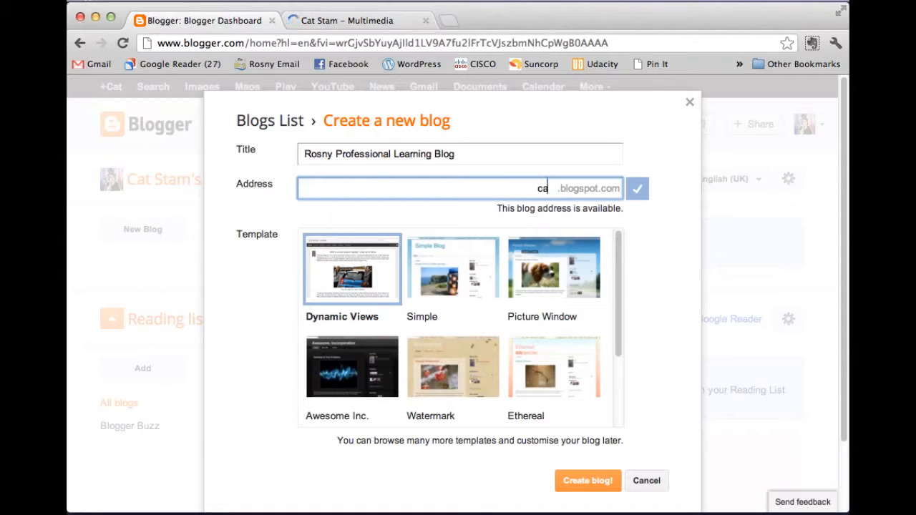
type("tstam")
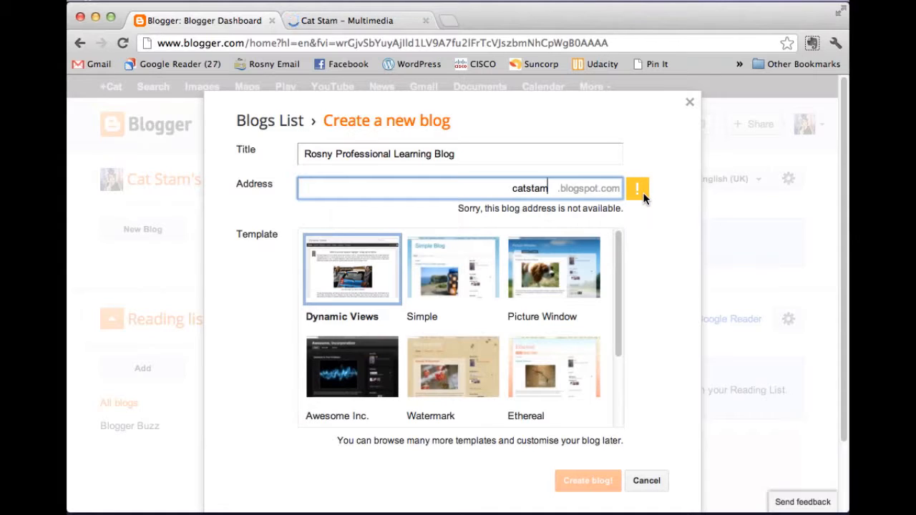
double_click(511, 188)
key("BackSpace")
type("rosnyPL")
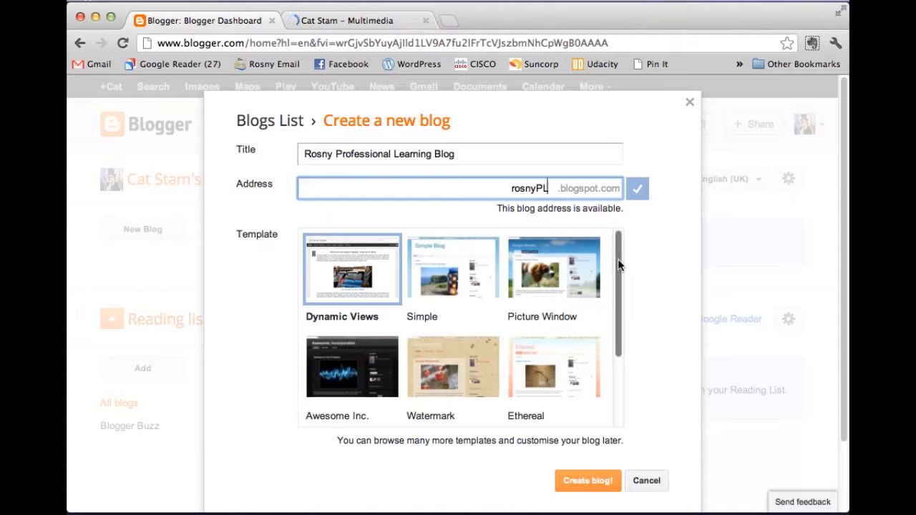
Step: Pick the Simple template and create the Rosny Professional Learning Blog
mouse_move(619, 265)
left_mouse_down()
mouse_move(614, 368)
mouse_move(618, 255)
left_mouse_up()
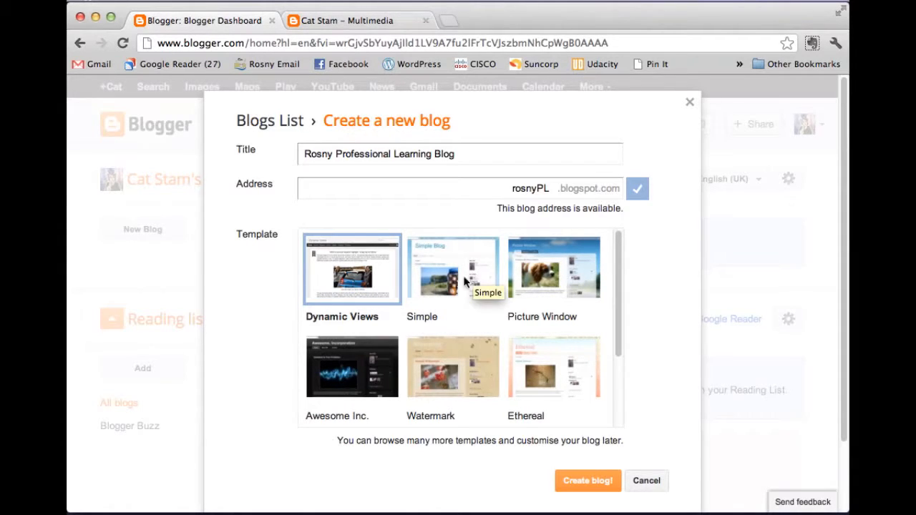
scroll(529, 275, "down", 3)
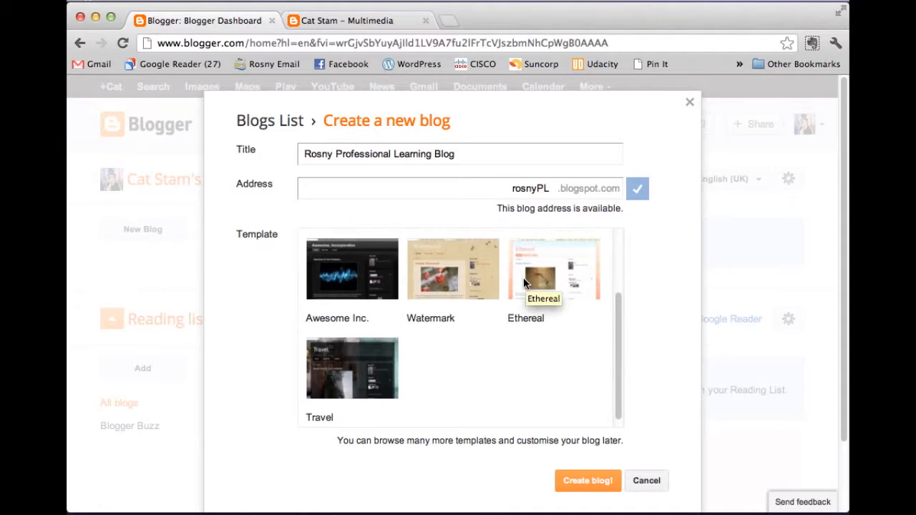
scroll(524, 279, "up", 2)
scroll(523, 283, "up", 1)
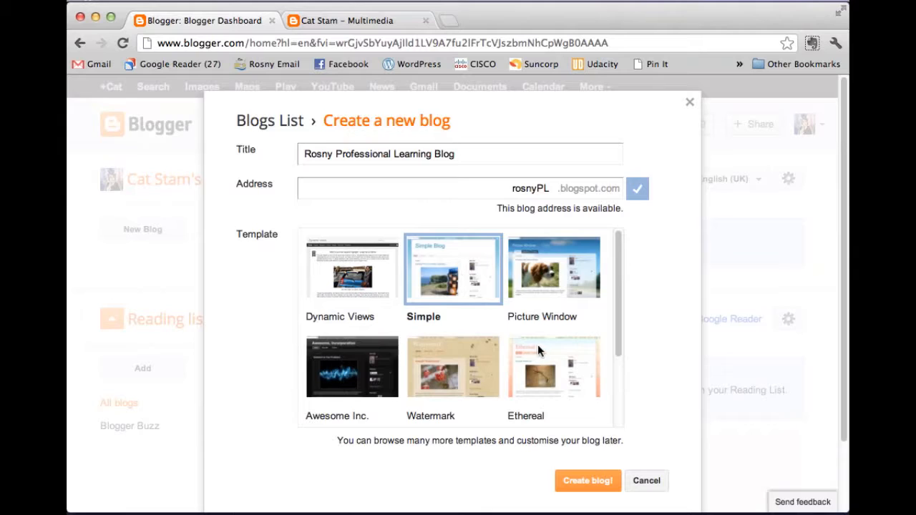
scroll(538, 345, "down", 3)
left_click(588, 481)
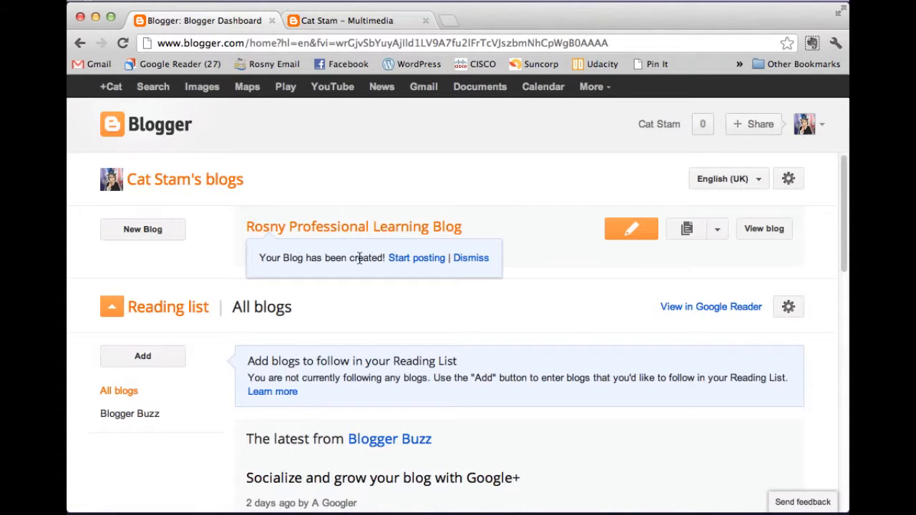
Step: Start a new post with a First Blog Post title and body 'Hey everyone!! This is my first blog post'
left_click(421, 264)
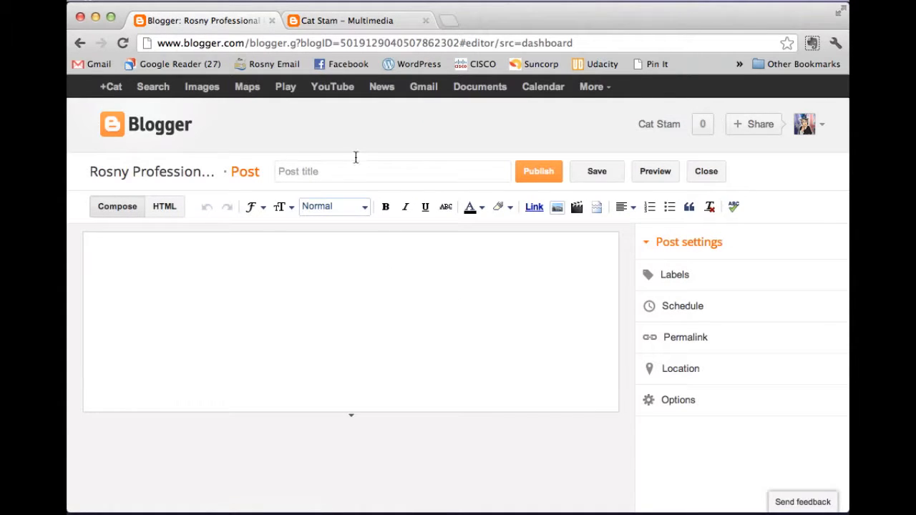
left_click(314, 170)
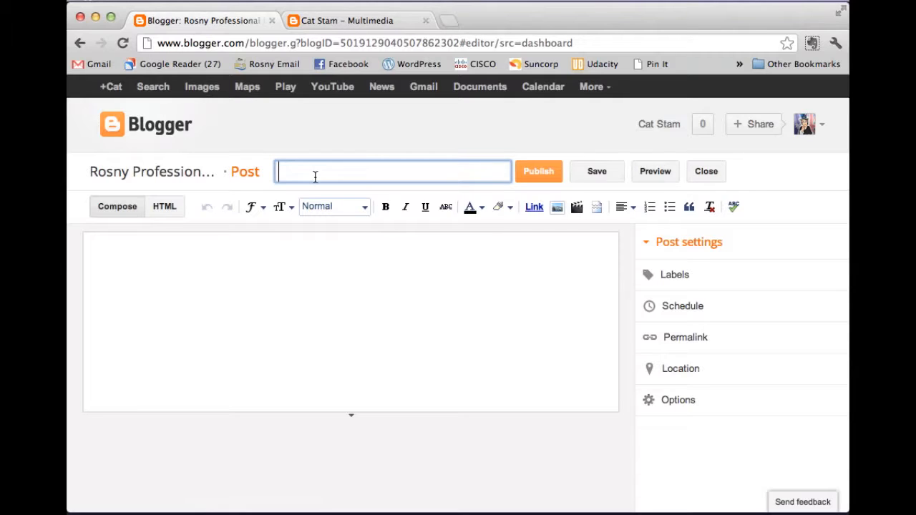
type("Cat's First Blog Post")
left_click(313, 254)
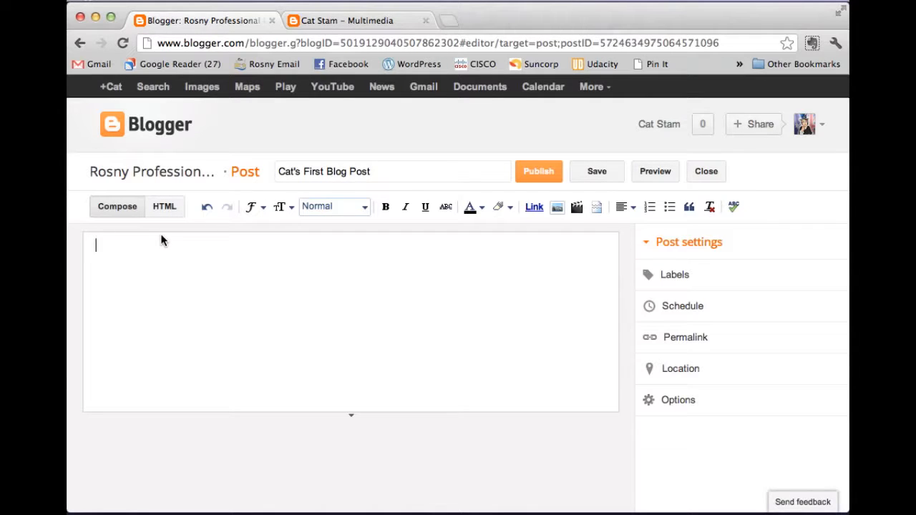
type("Hey")
type(" everyone!! ")
type("This i")
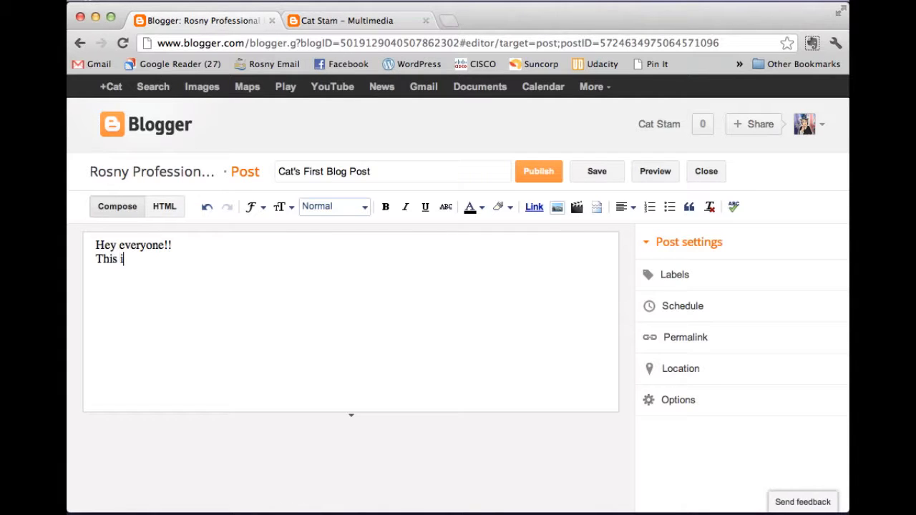
type("s my first blo")
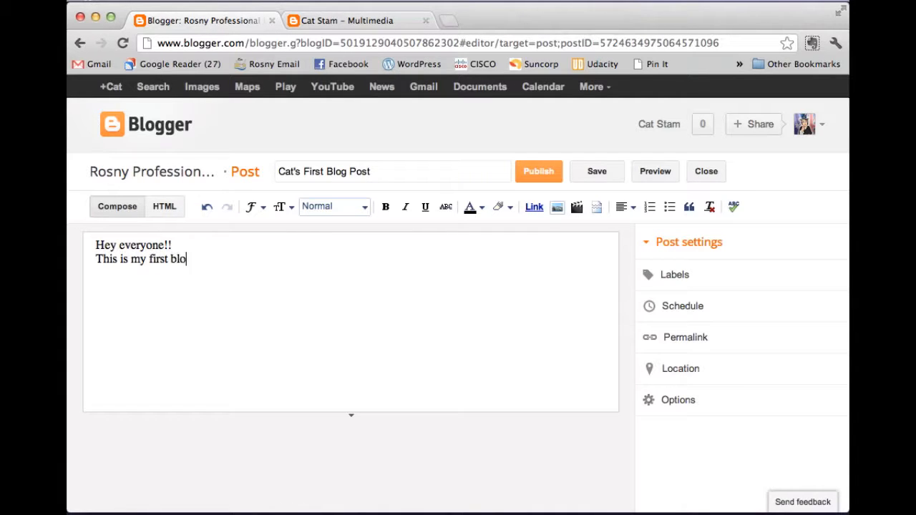
type("g post")
Step: Upload Avatar.png from the Desktop and add it to the post
left_click(560, 209)
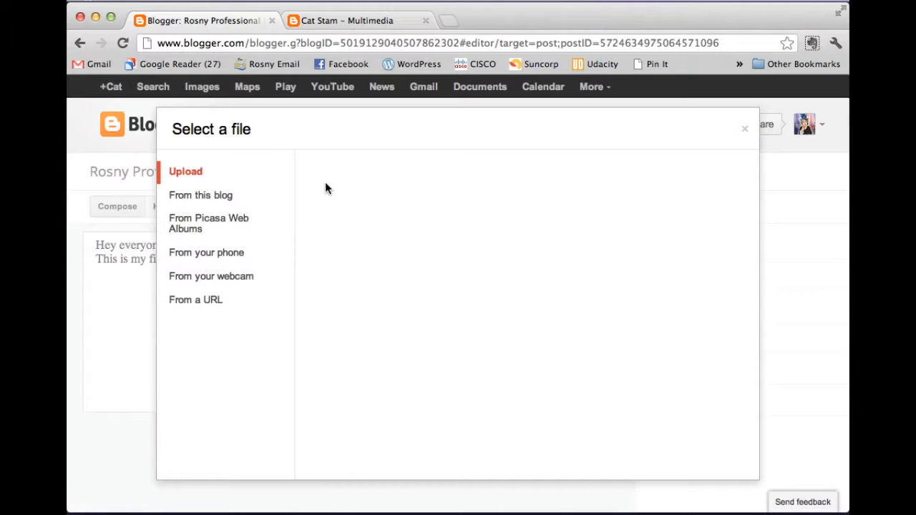
left_click(219, 179)
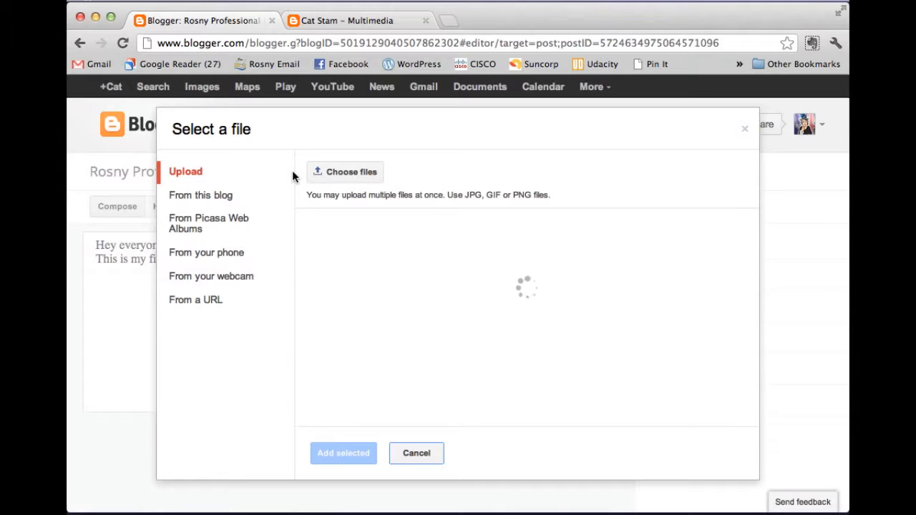
left_click(336, 172)
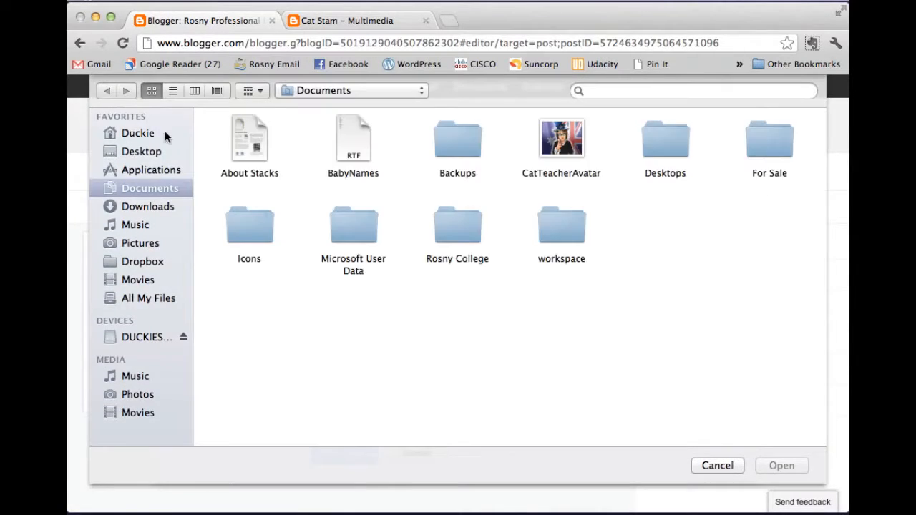
left_click(136, 146)
left_click(250, 146)
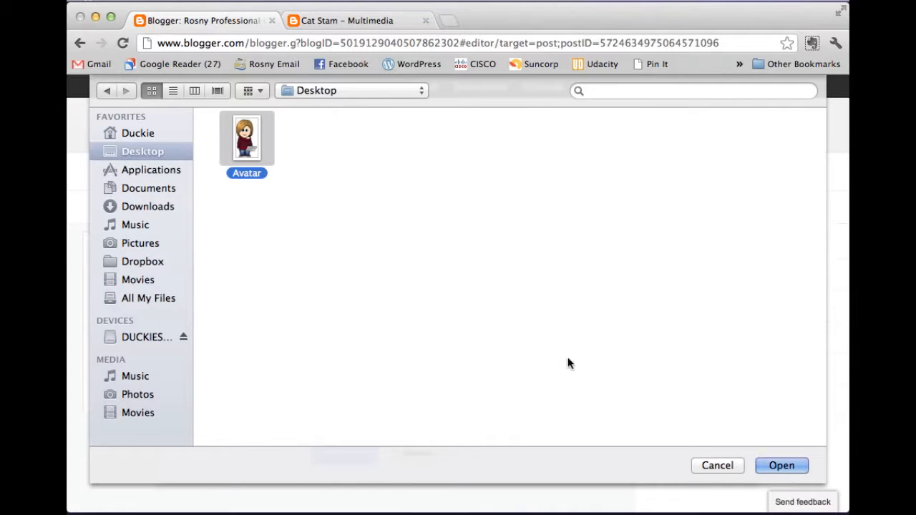
left_click(781, 466)
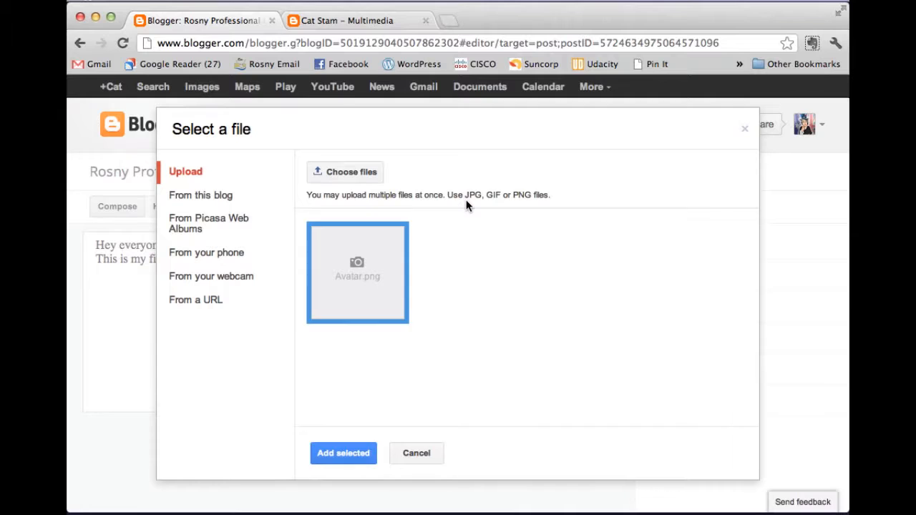
left_click(350, 456)
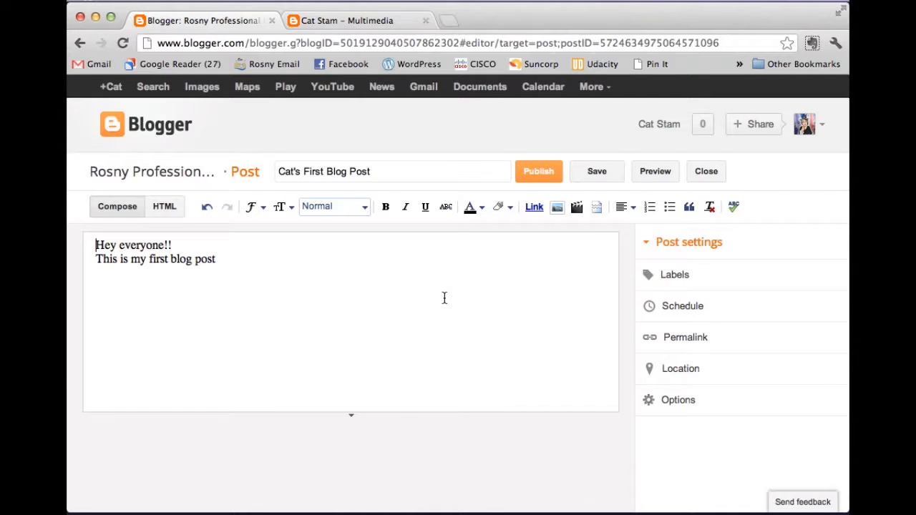
left_click(275, 328)
left_click(656, 175)
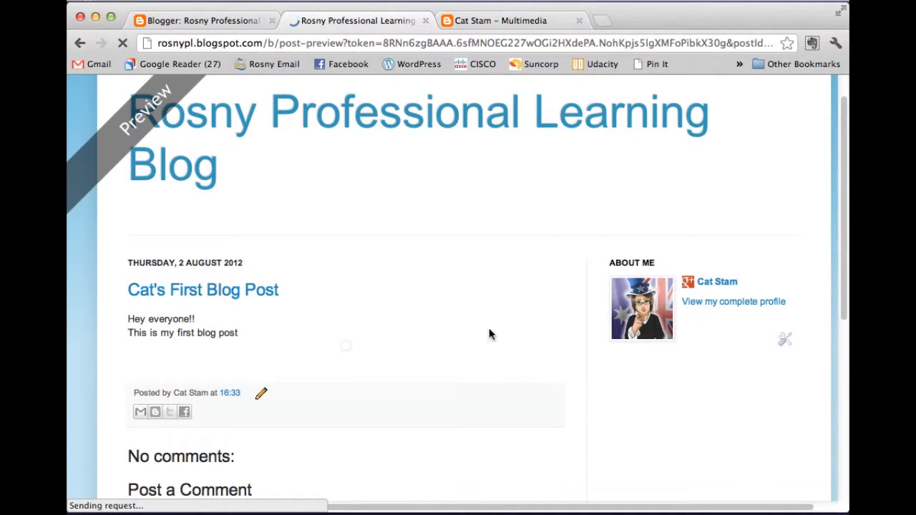
scroll(489, 333, "down", 2)
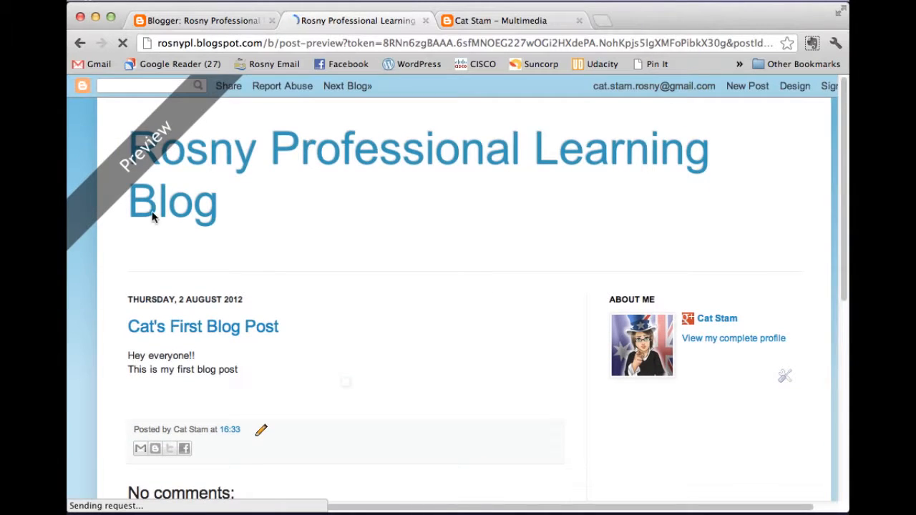
scroll(522, 304, "down", 3)
scroll(523, 308, "down", 5)
left_click(426, 21)
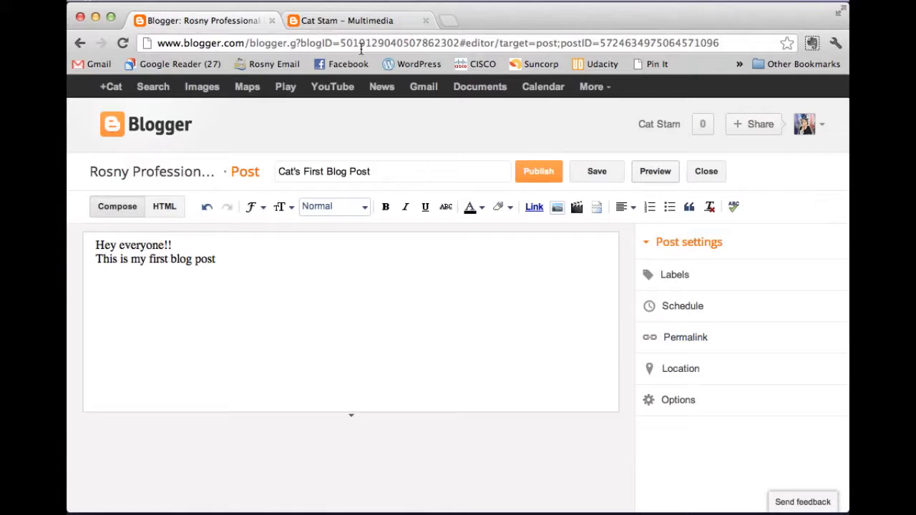
Step: Add a new line below the text and set 'Hey everyone!!' in Verdana
double_click(246, 265)
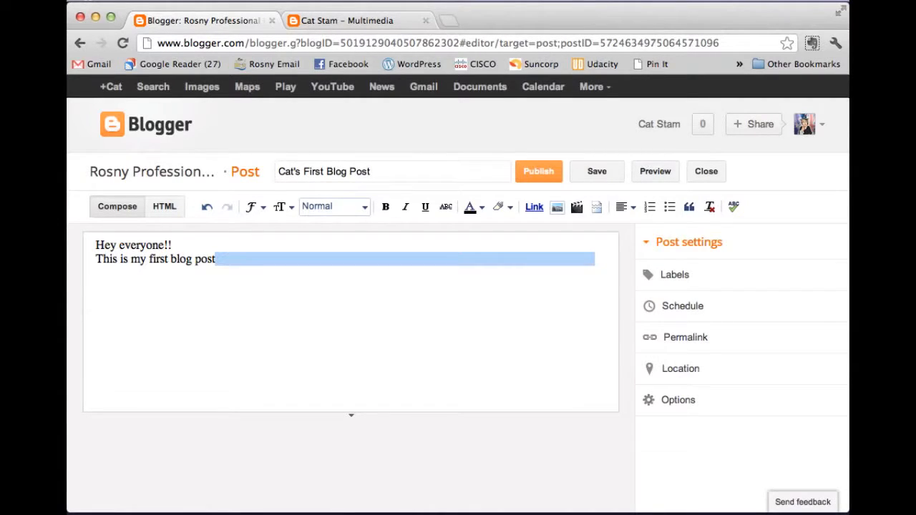
key("BackSpace")
key("Return")
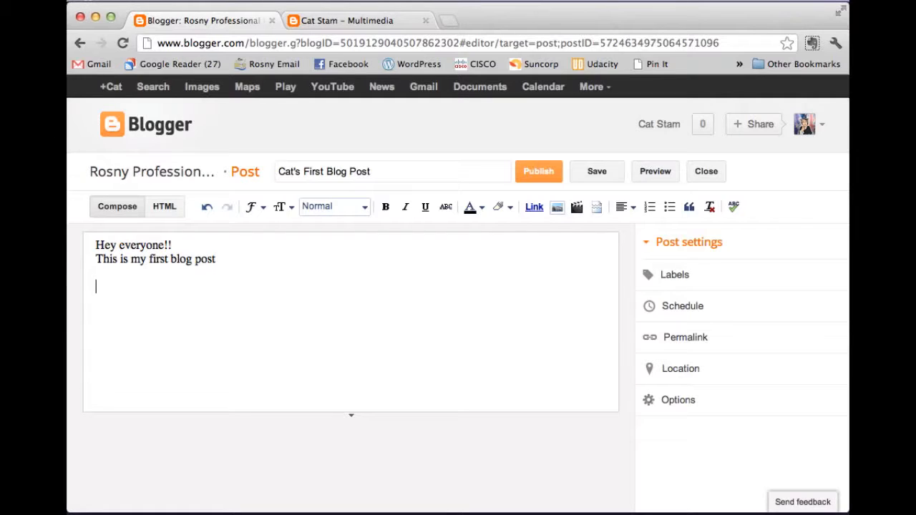
left_click_drag(191, 245, 69, 249)
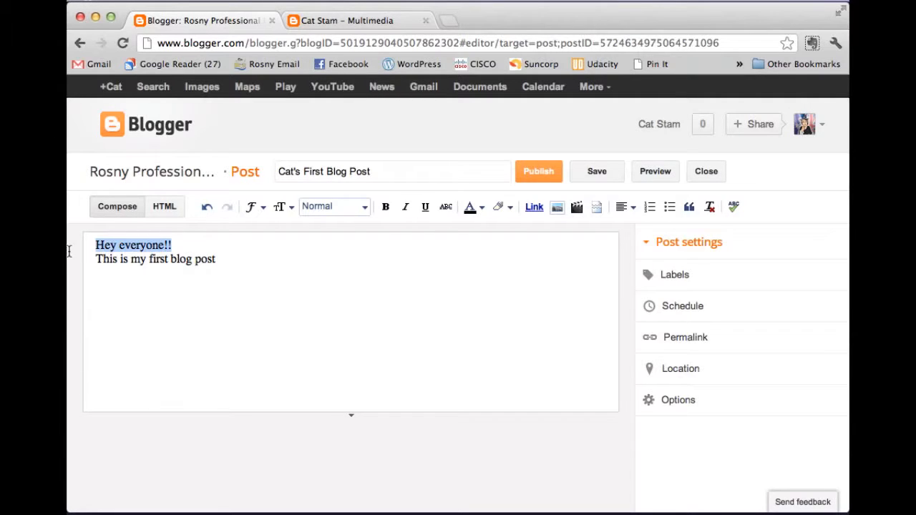
left_click(263, 207)
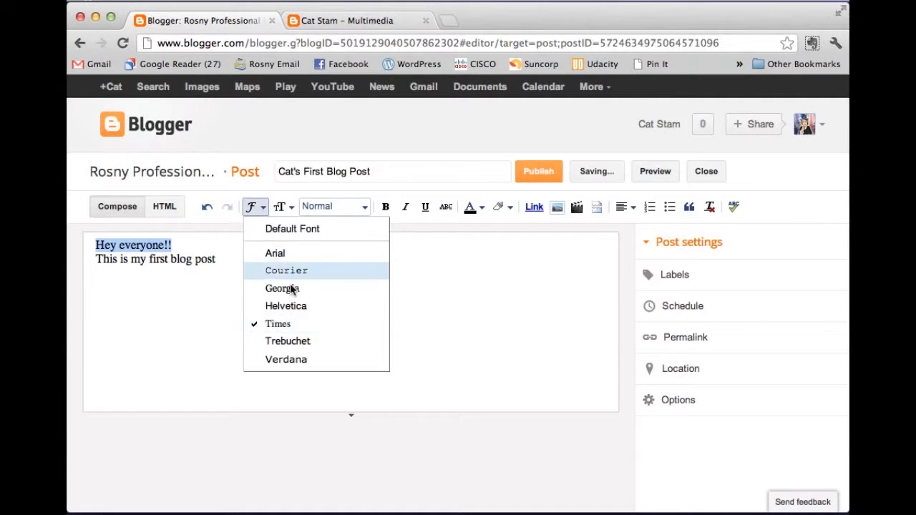
left_click(289, 363)
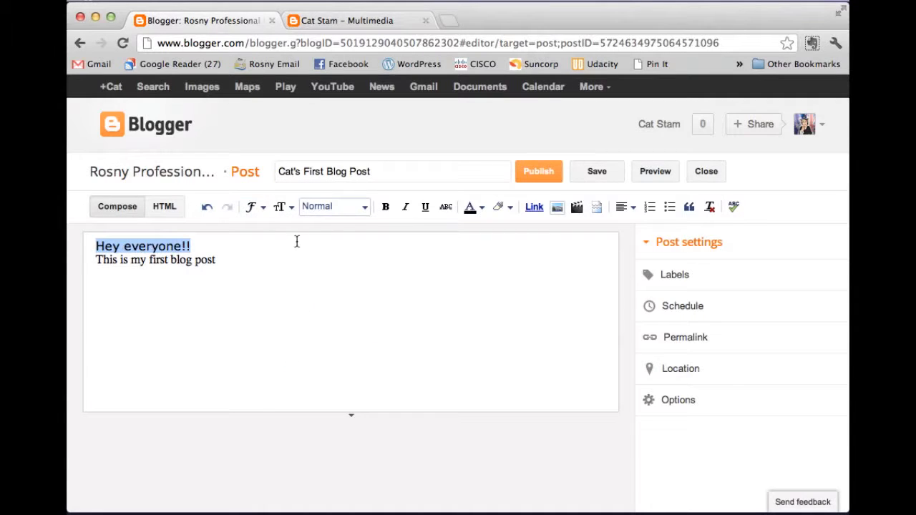
Step: Keep the greeting at Normal paragraph style after trying headings, and colour it dark red
left_click(361, 207)
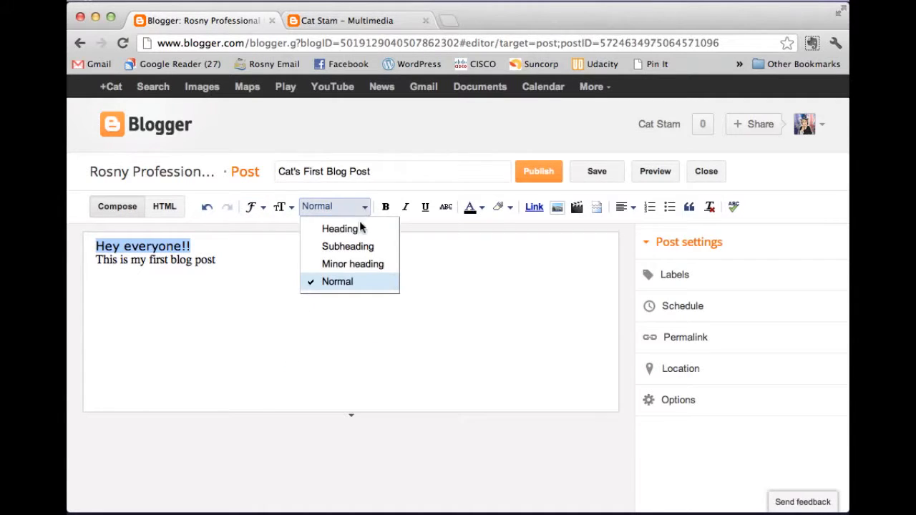
left_click(360, 263)
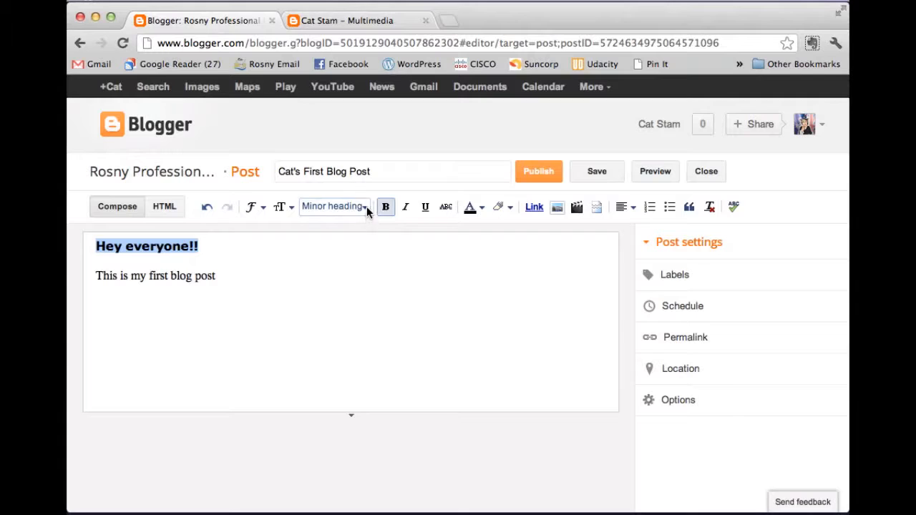
left_click(365, 208)
left_click(362, 247)
left_click(359, 209)
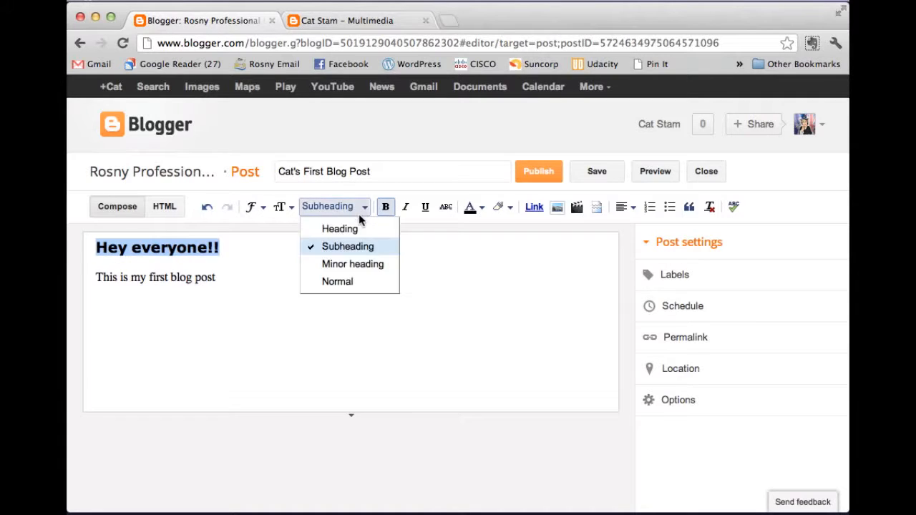
left_click(359, 227)
left_click(358, 208)
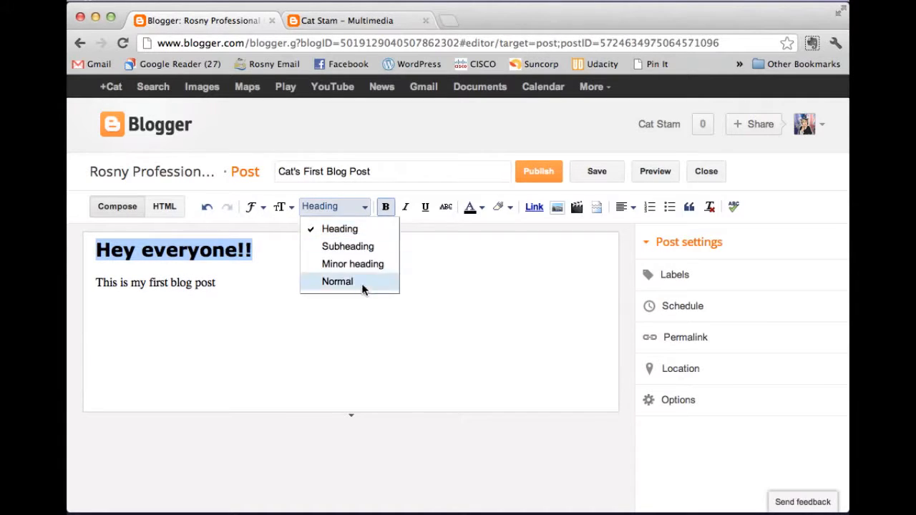
left_click(356, 282)
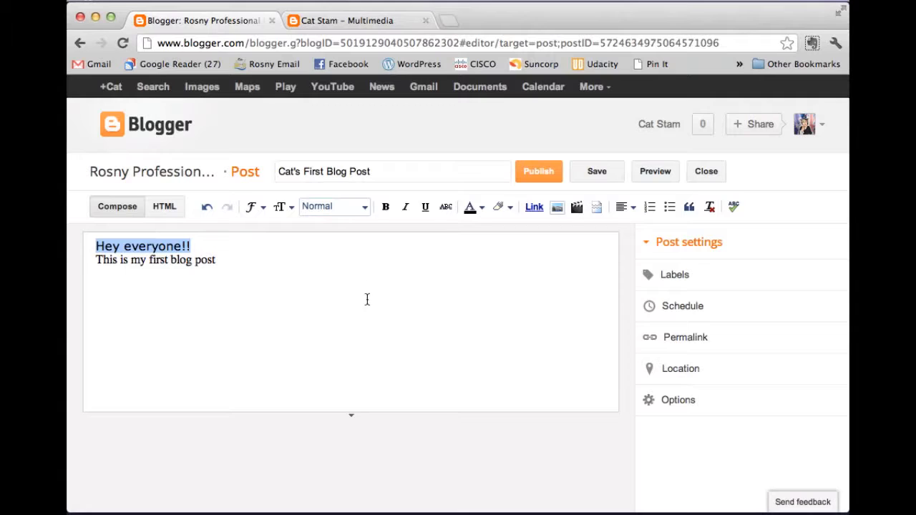
left_click(474, 207)
left_click(474, 339)
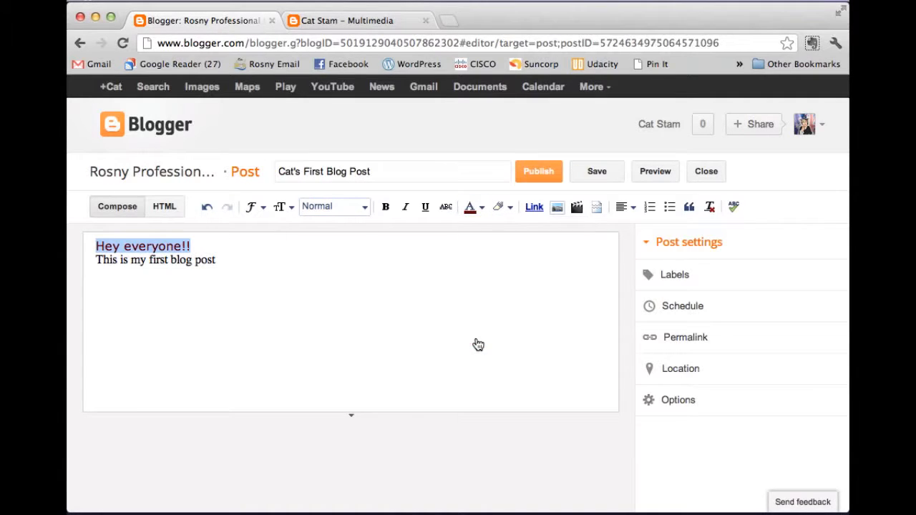
left_click(247, 294)
Step: Make 'This is my first blog post' dark blue Verdana and add a blank line
double_click(206, 260)
left_click_drag(216, 262, 93, 263)
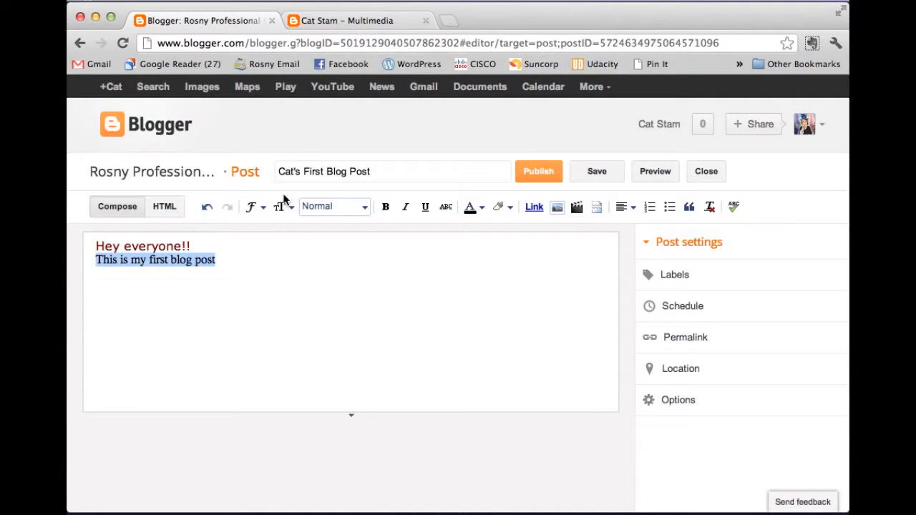
left_click(254, 207)
left_click(295, 361)
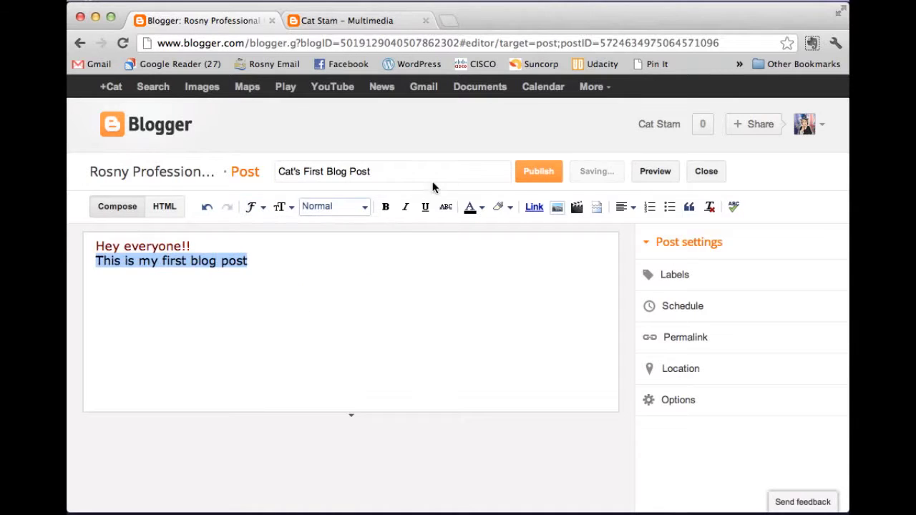
left_click(484, 210)
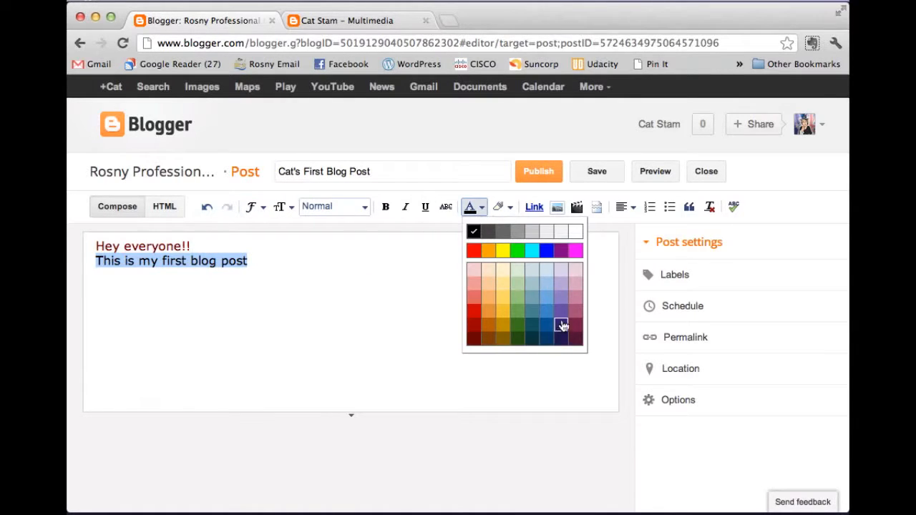
left_click(546, 327)
left_click(306, 323)
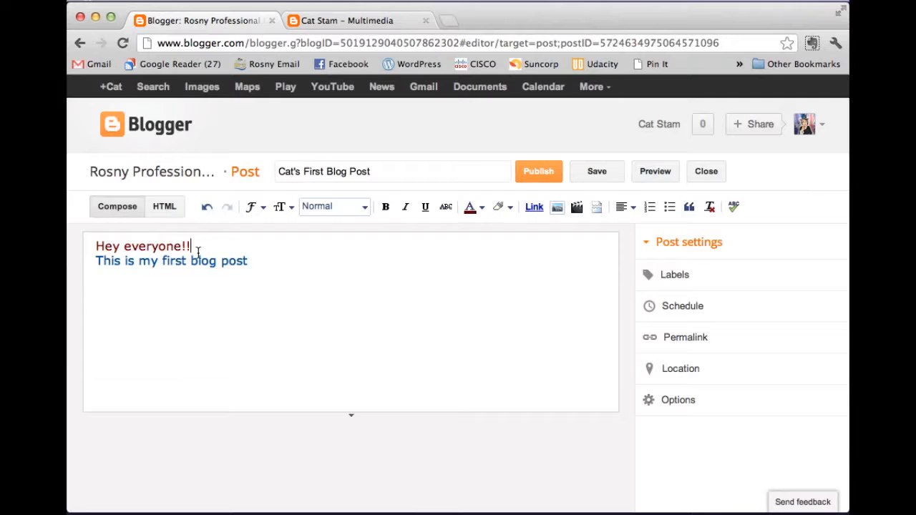
key("Return")
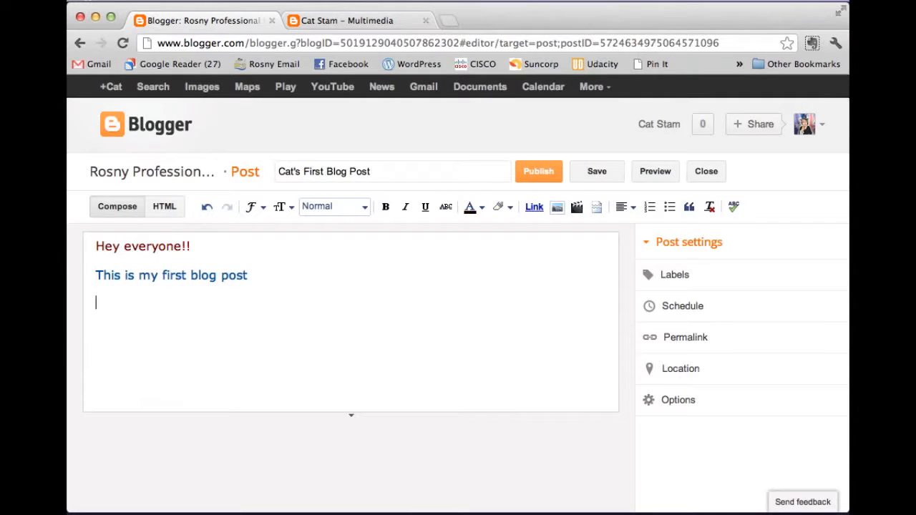
Step: Upload the CatTeacherAvatar image from Documents and insert it below the text
left_click(557, 208)
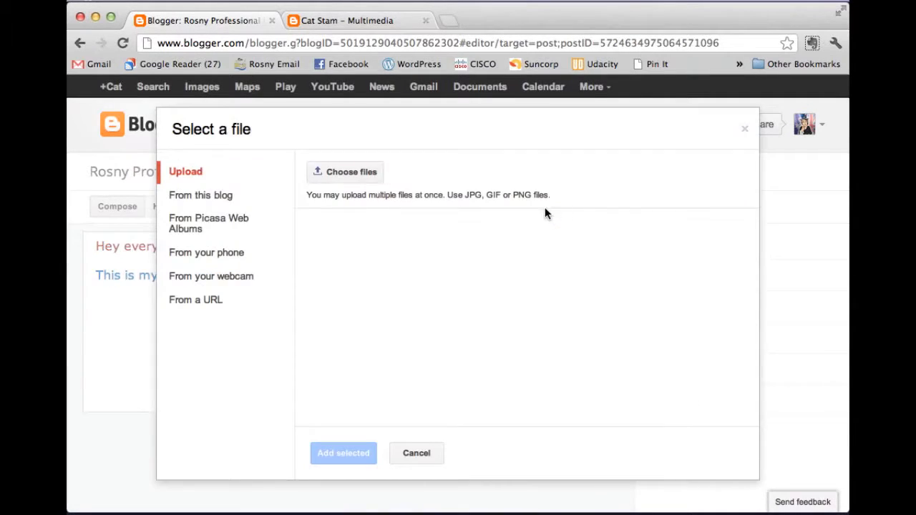
left_click(358, 174)
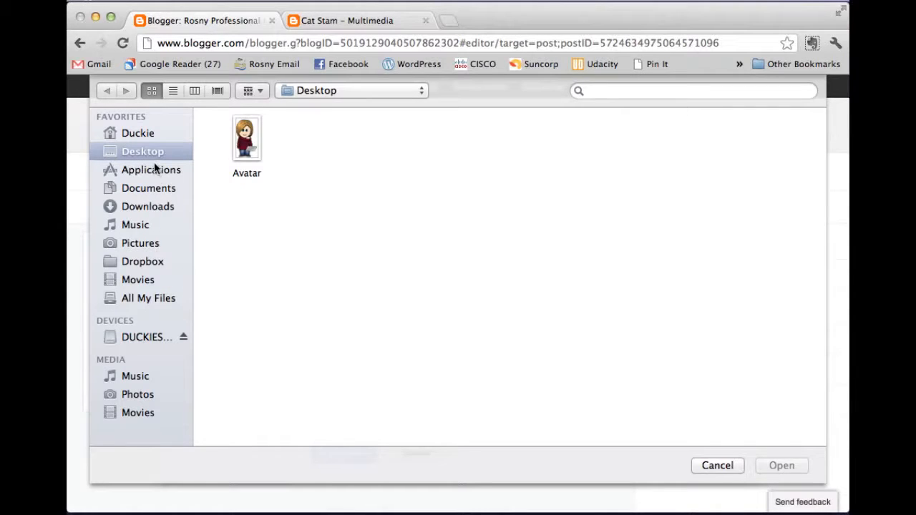
left_click(148, 189)
left_click(559, 143)
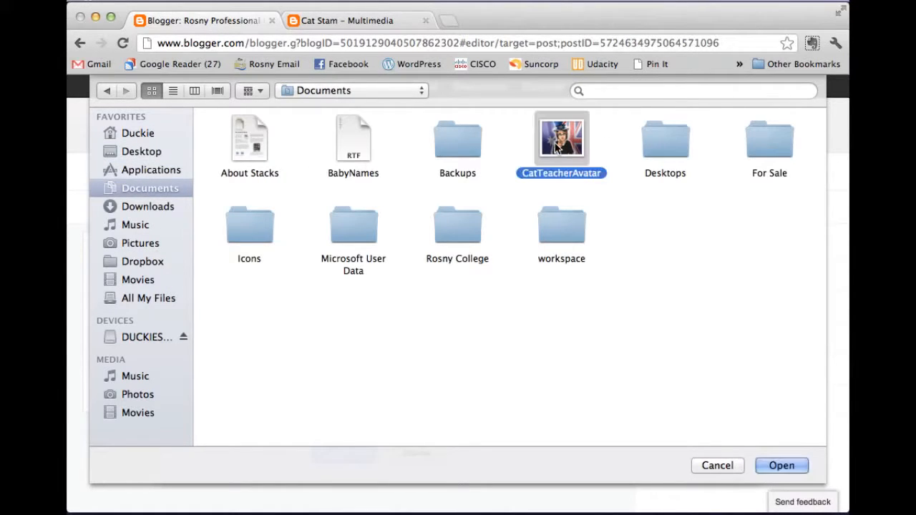
left_click(787, 466)
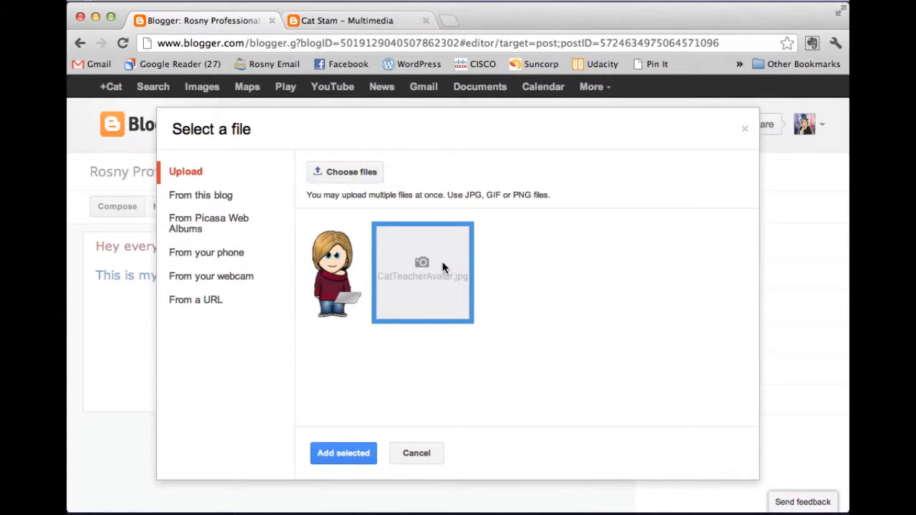
left_click(348, 448)
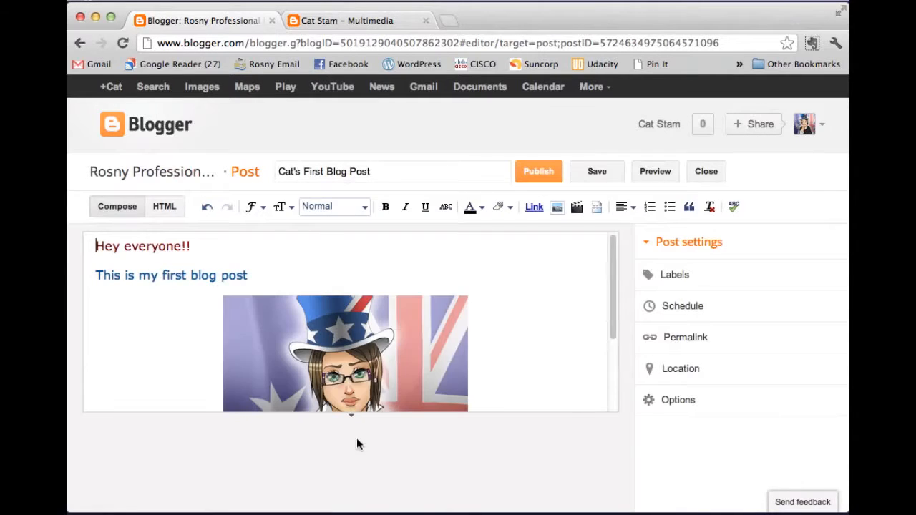
Step: Resize the CatTeacherAvatar picture to Small, align it right, and move it beside the opening lines
scroll(343, 351, "down", 1)
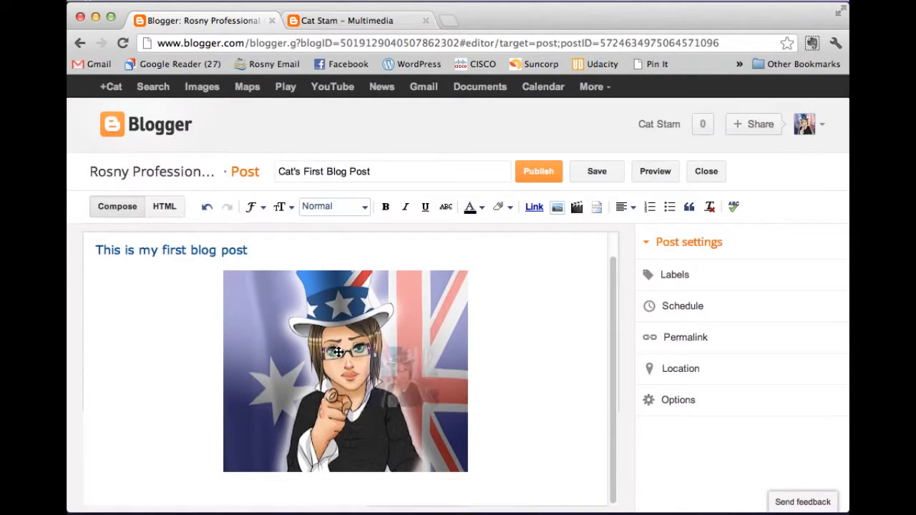
left_click(338, 352)
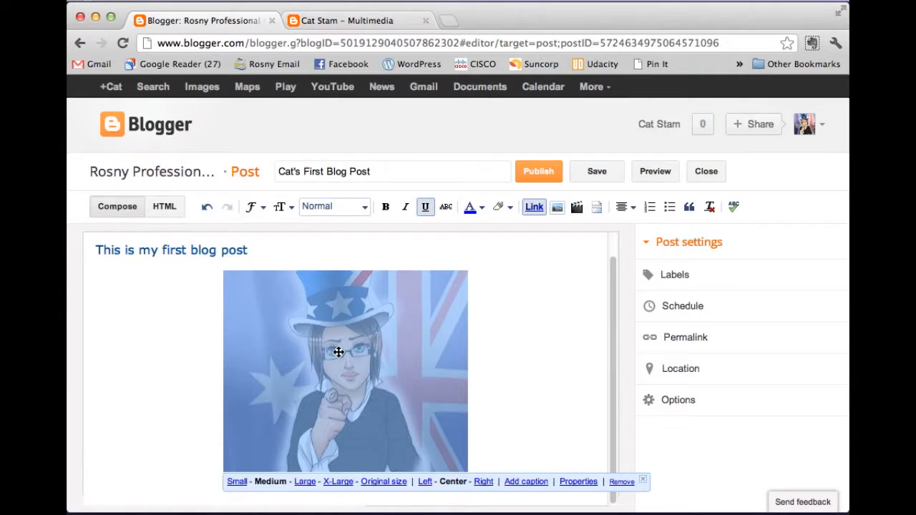
left_click(238, 481)
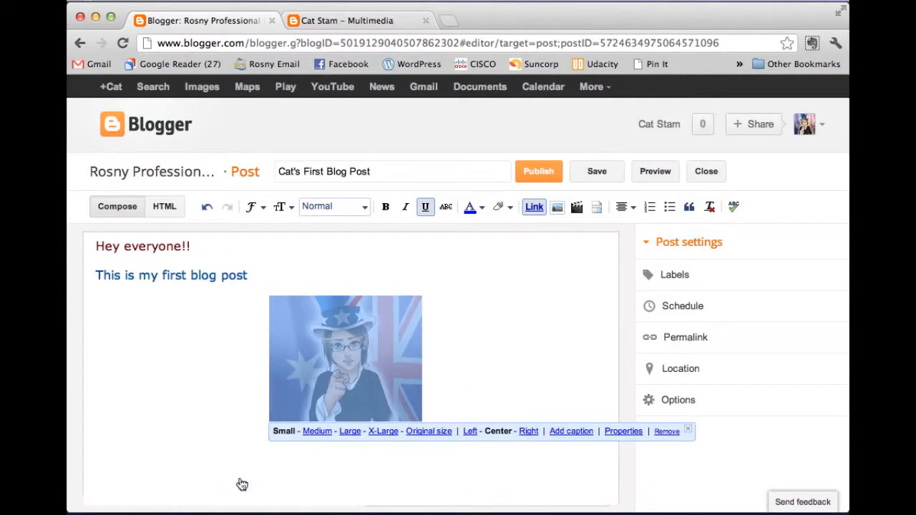
left_click(530, 432)
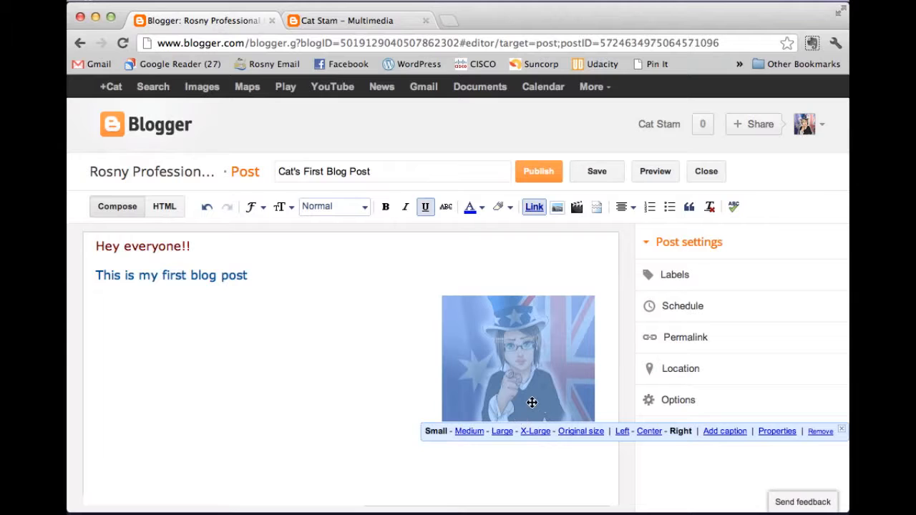
left_click(405, 378)
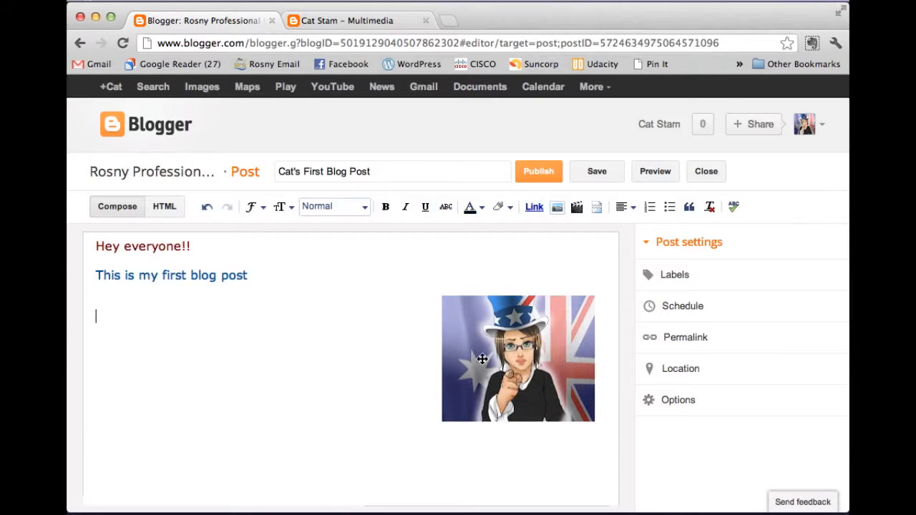
left_click_drag(482, 324, 483, 248)
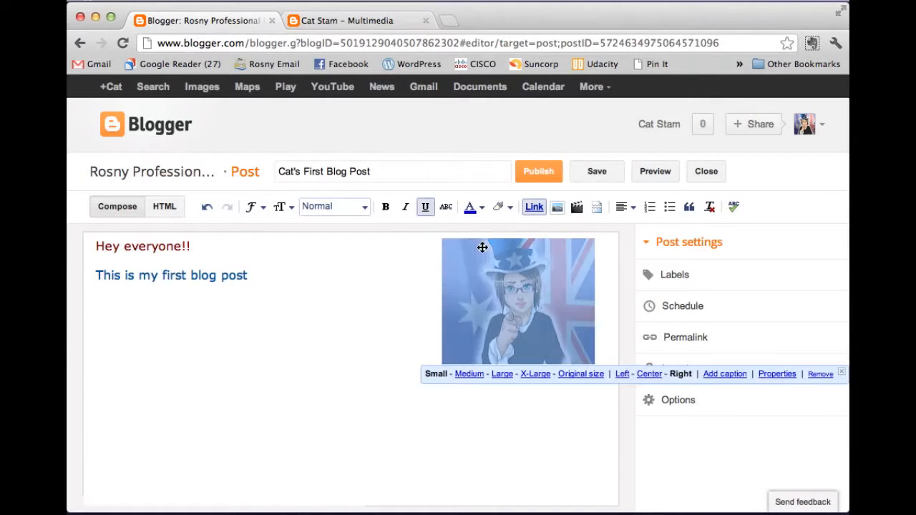
left_click(389, 290)
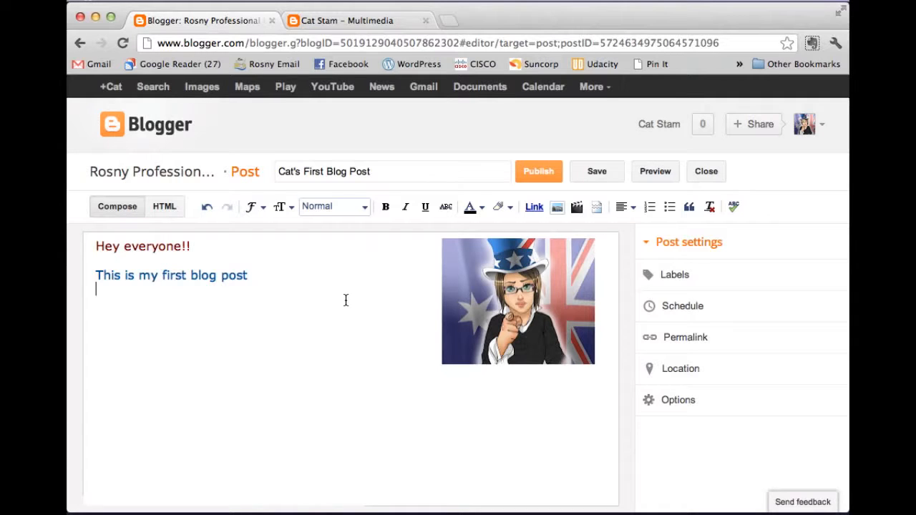
left_click(577, 208)
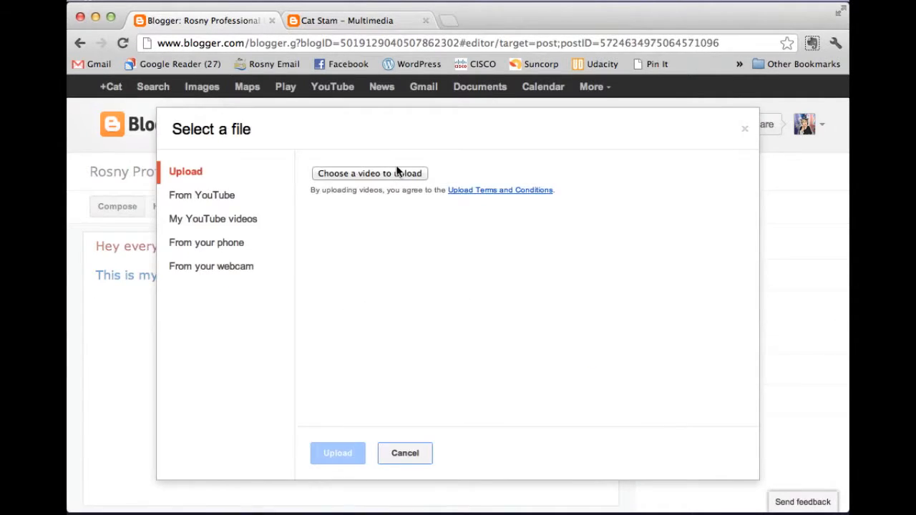
left_click(225, 195)
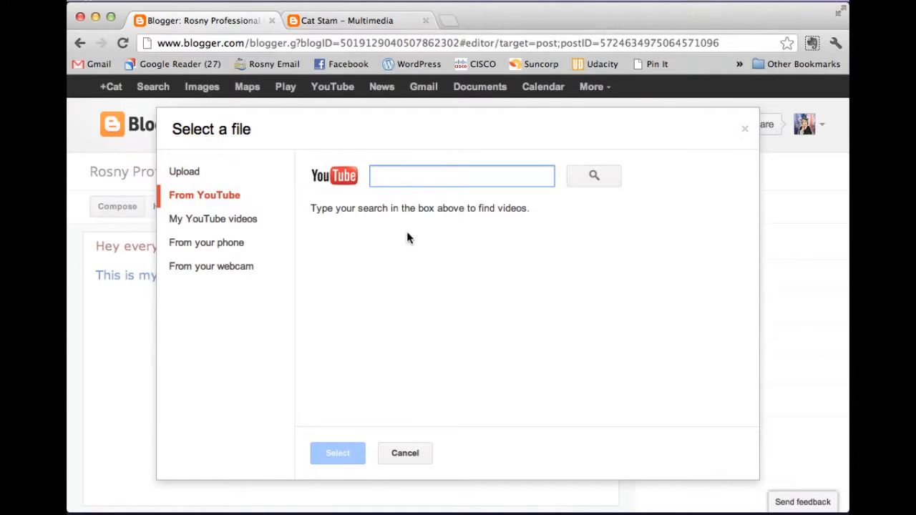
left_click(403, 454)
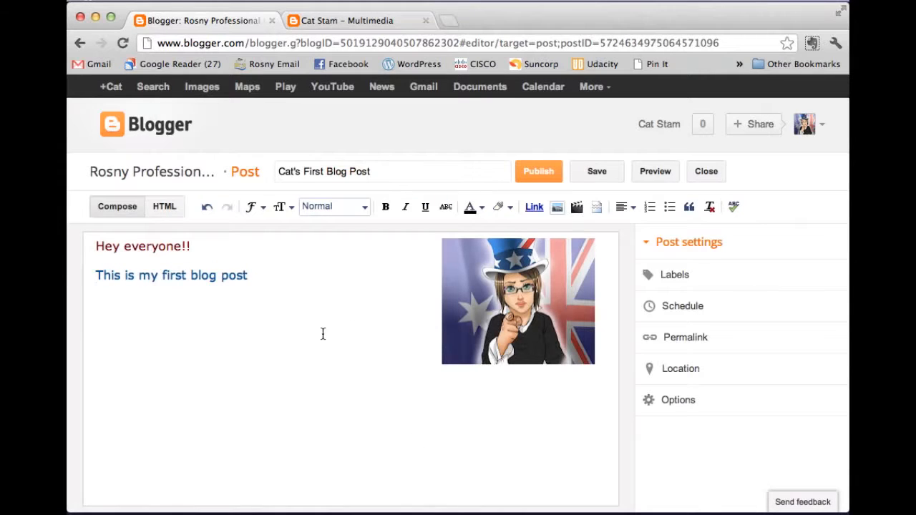
left_click(546, 175)
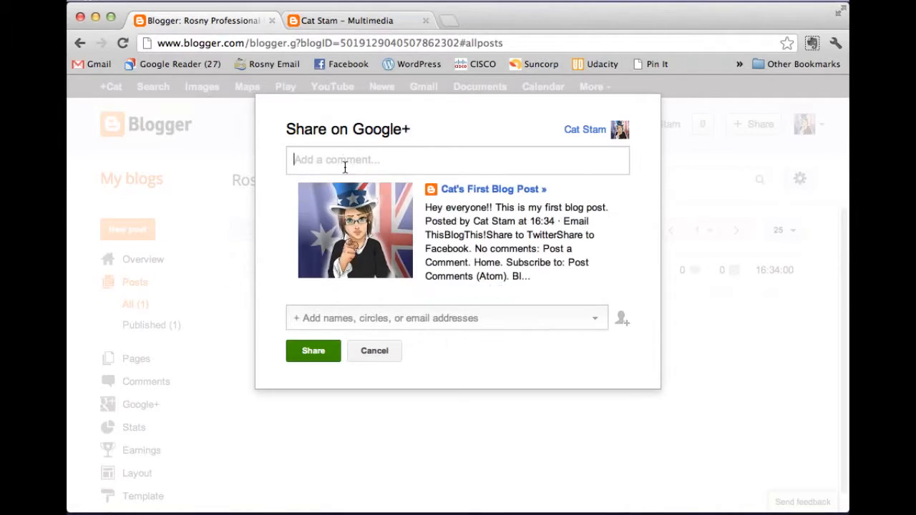
Step: Dismiss the Share on Google+ prompt and review the Overview page showing 1 post
left_click(374, 351)
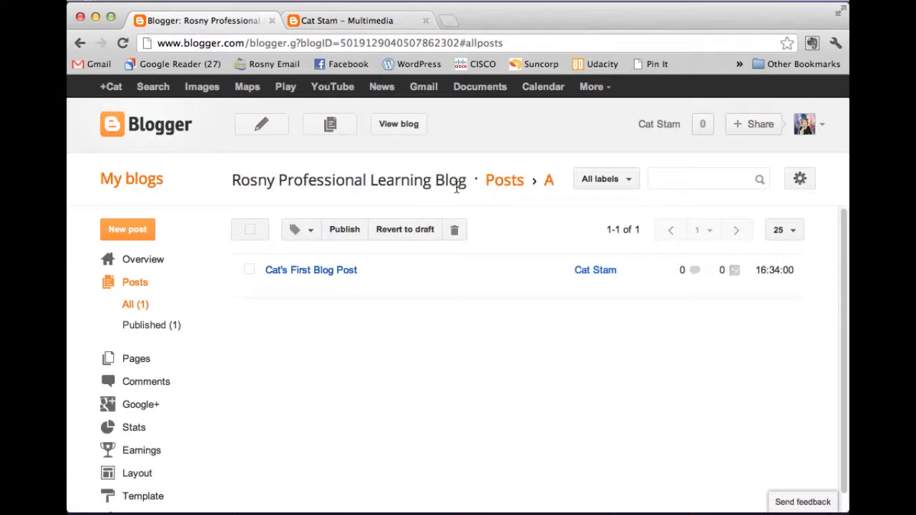
scroll(185, 284, "down", 1)
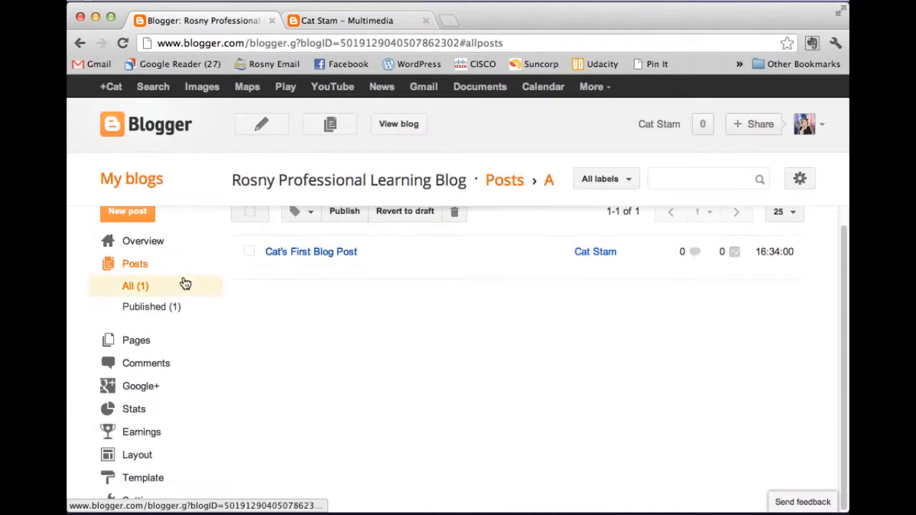
scroll(187, 272, "up", 1)
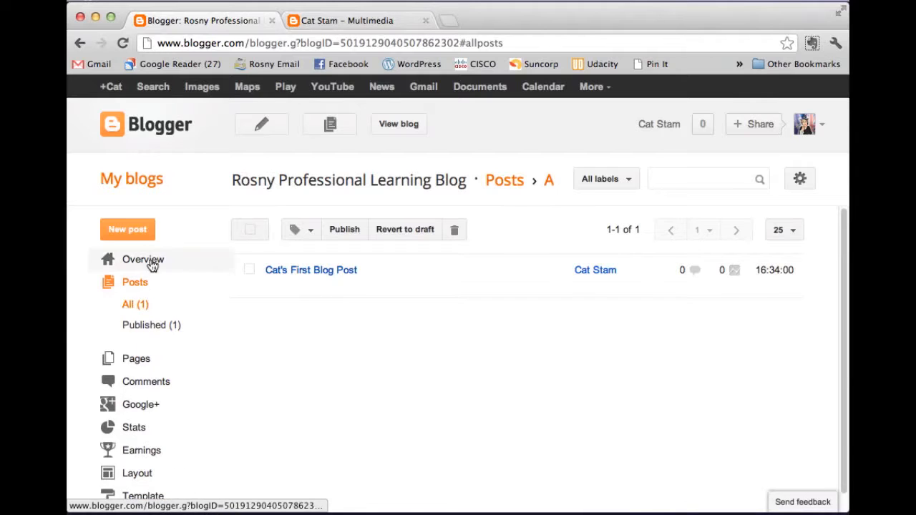
mouse_move(280, 292)
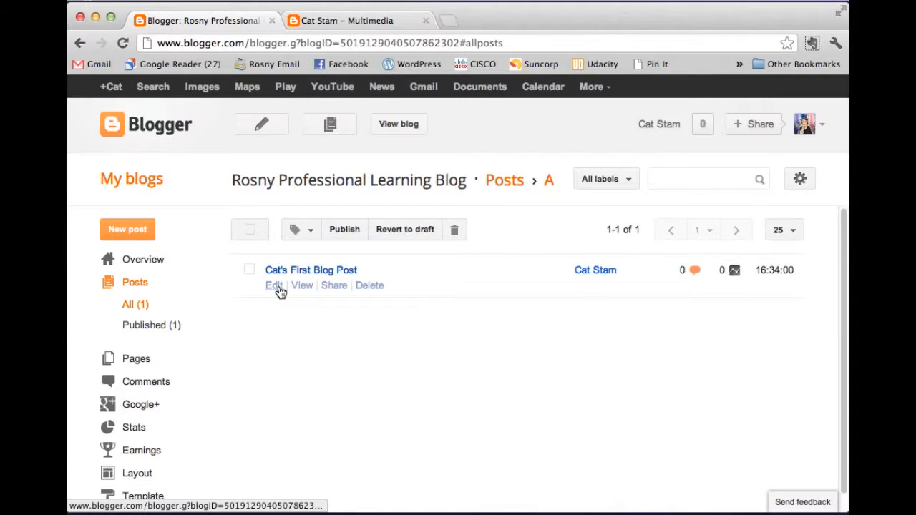
Step: Browse the blog's Overview, Comments and Layout pages in the dashboard
left_click(141, 265)
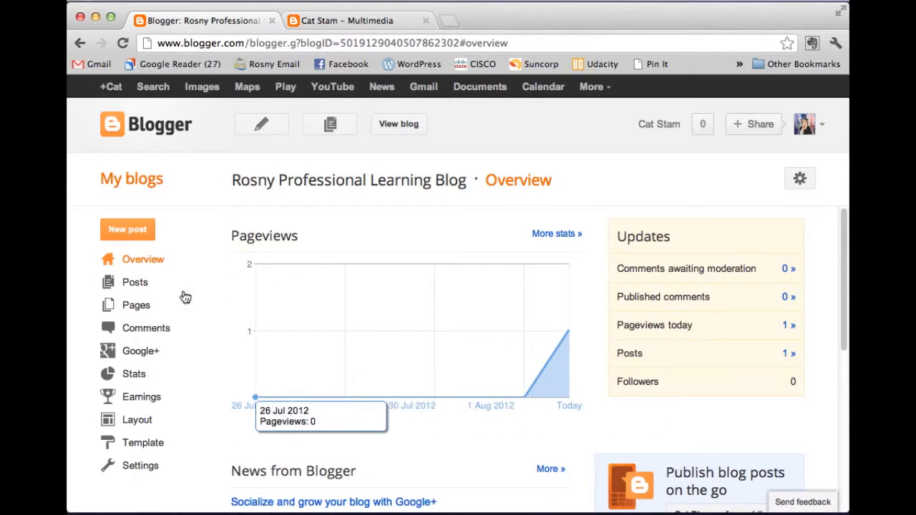
left_click(133, 328)
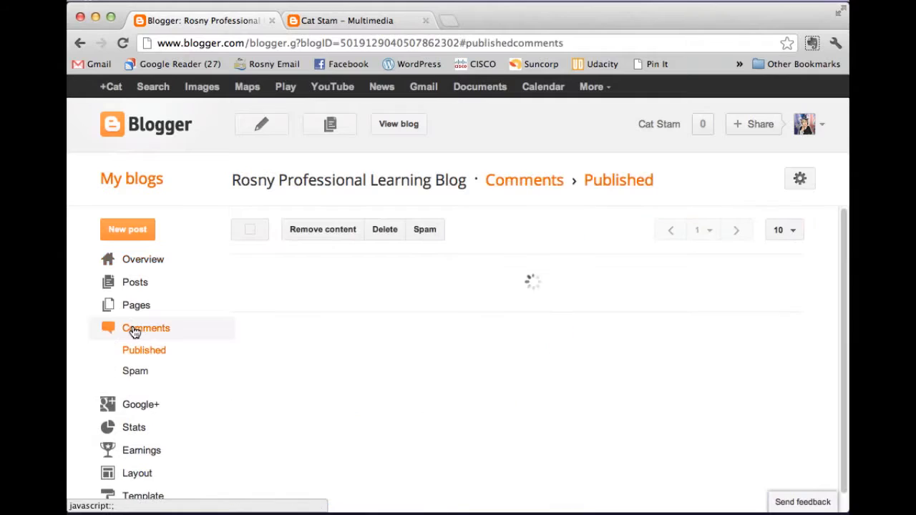
scroll(135, 332, "down", 1)
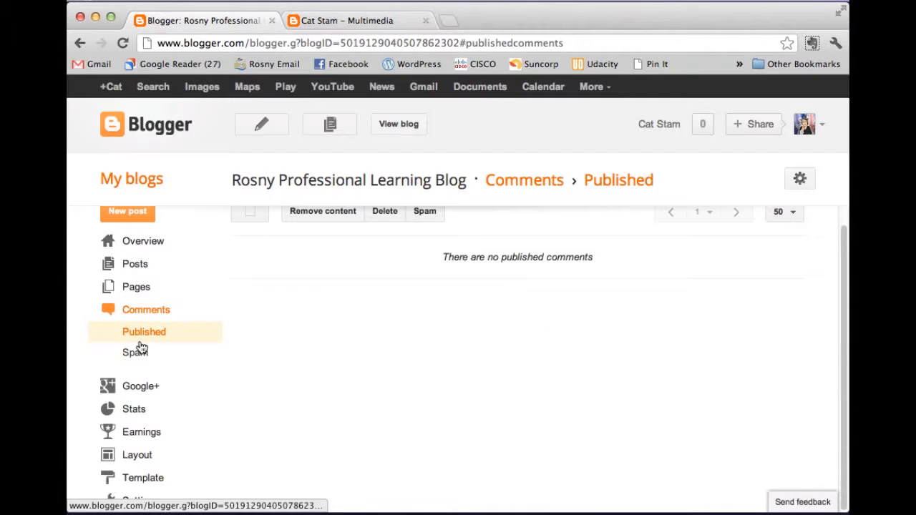
left_click(138, 456)
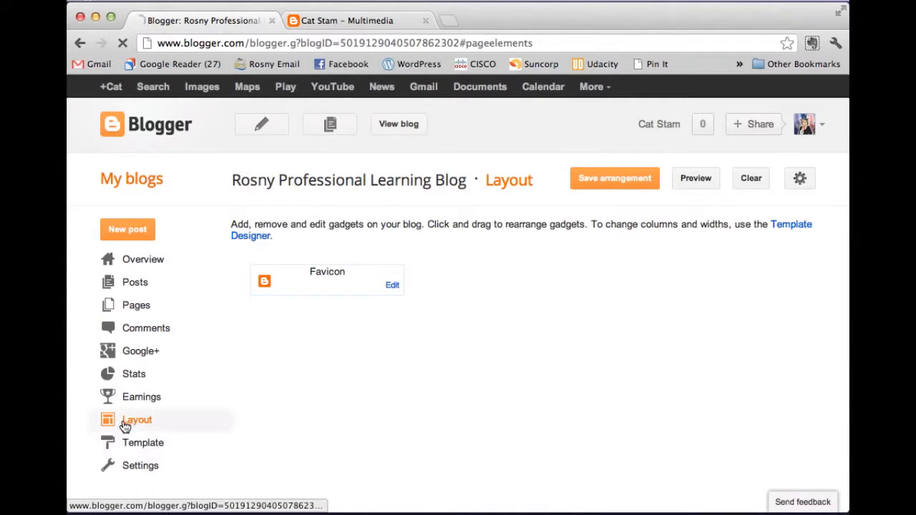
scroll(403, 341, "down", 5)
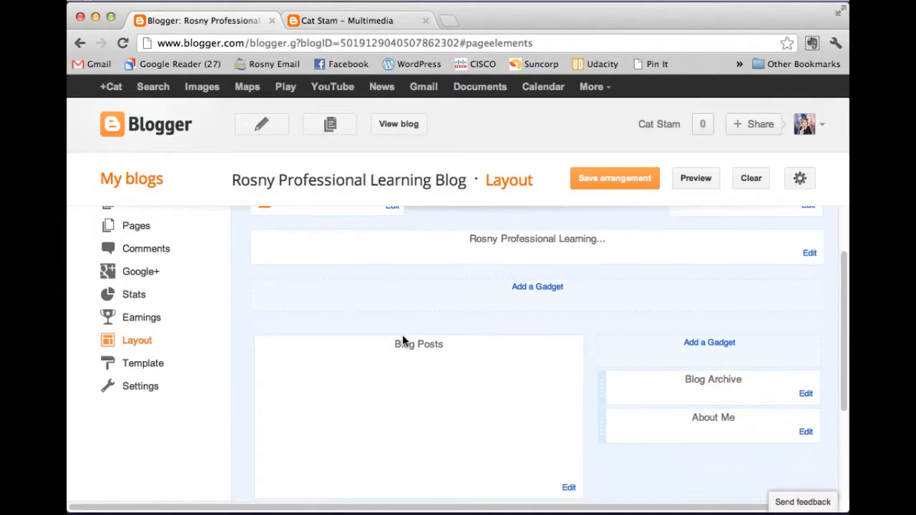
scroll(400, 341, "down", 1)
scroll(401, 341, "up", 2)
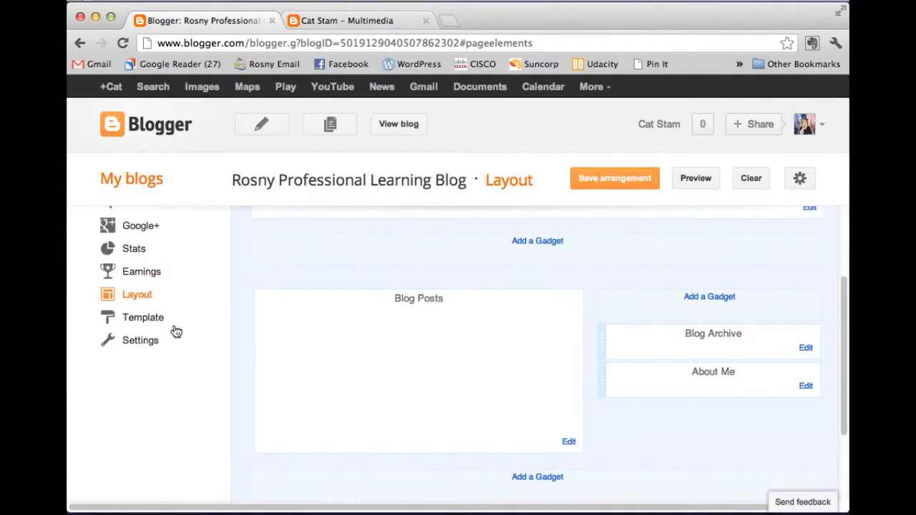
Step: Look over the Template page's Live on Blog and Mobile previews, then view the live blog
left_click(141, 322)
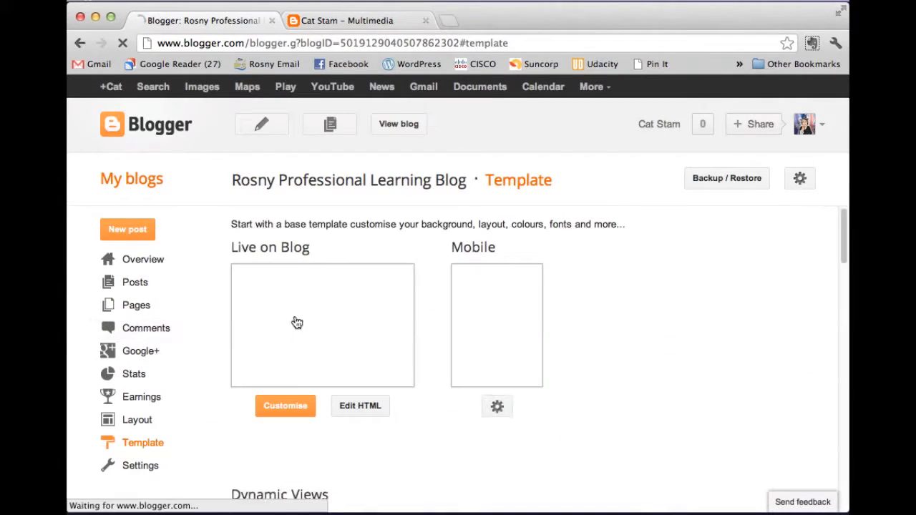
scroll(415, 300, "down", 3)
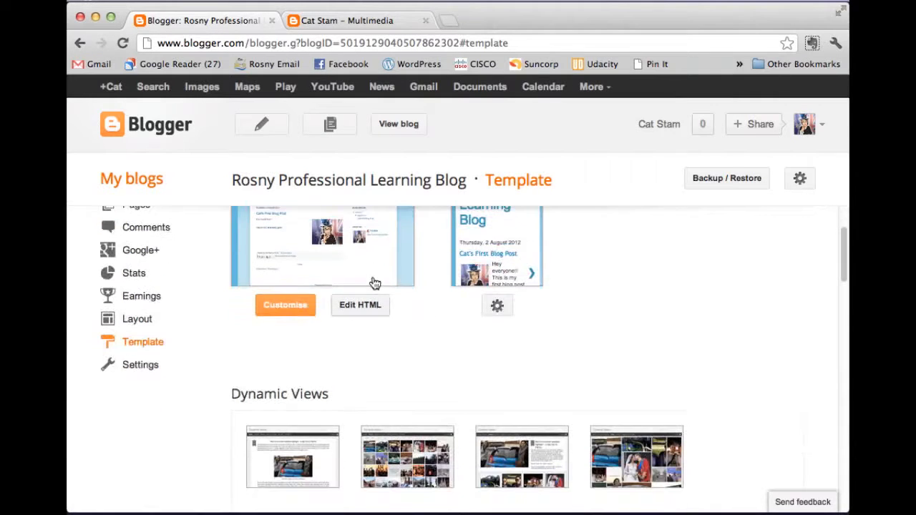
scroll(453, 315, "up", 3)
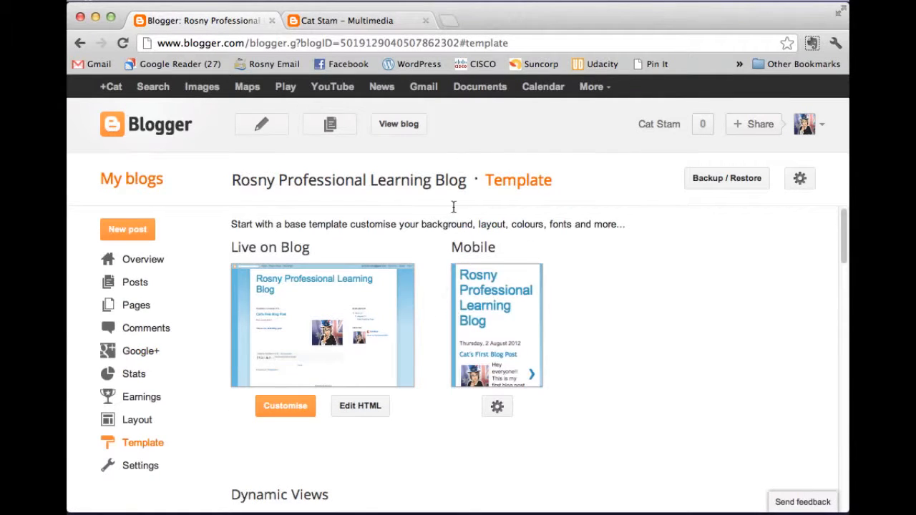
left_click(399, 126)
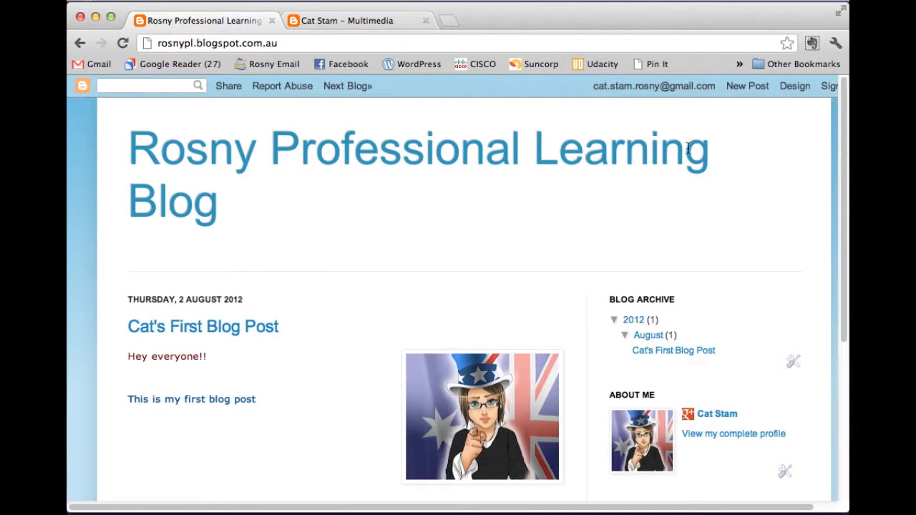
Step: Read through Cat's First Blog Post on the live blog and give it a +1
left_click_drag(264, 315, 352, 344)
left_click(340, 370)
scroll(339, 370, "down", 5)
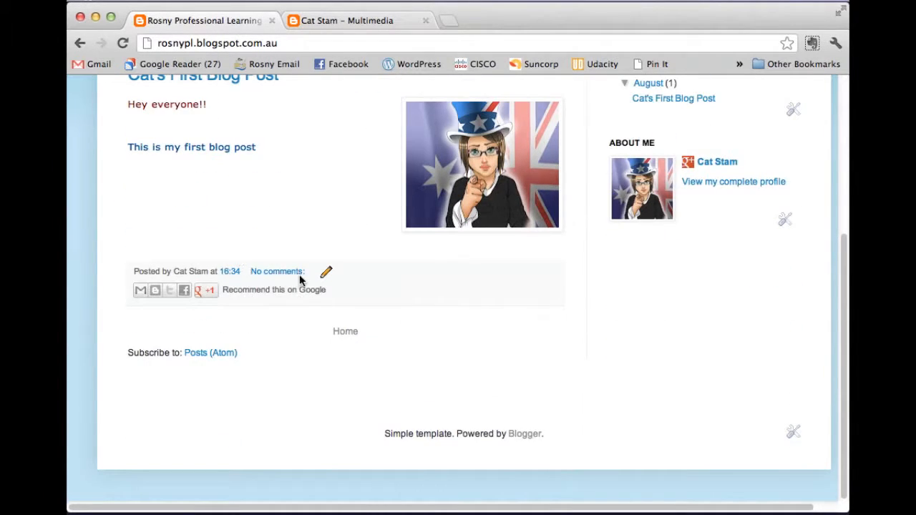
left_click(208, 290)
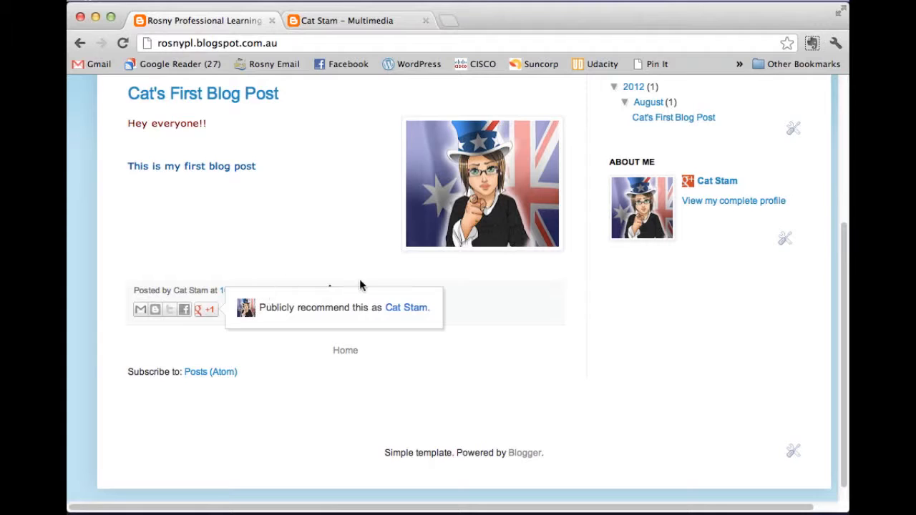
scroll(487, 296, "up", 4)
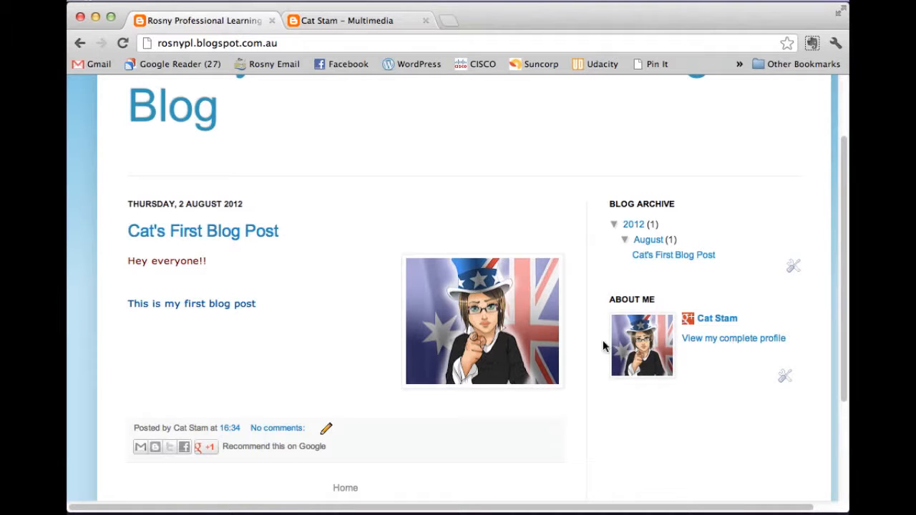
scroll(415, 340, "up", 3)
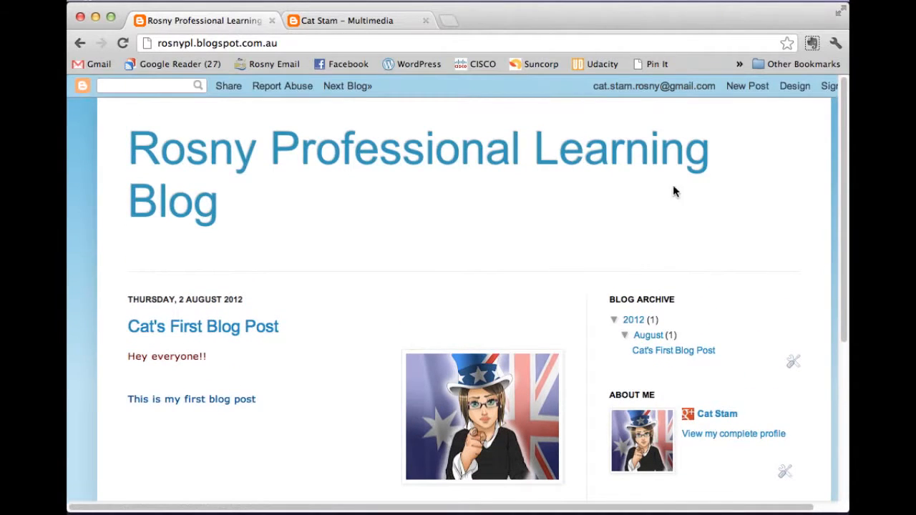
Step: Return to the Template page and scroll past Picture Window, Awesome Inc. and Watermark to Ethereal and Travel
left_click(795, 92)
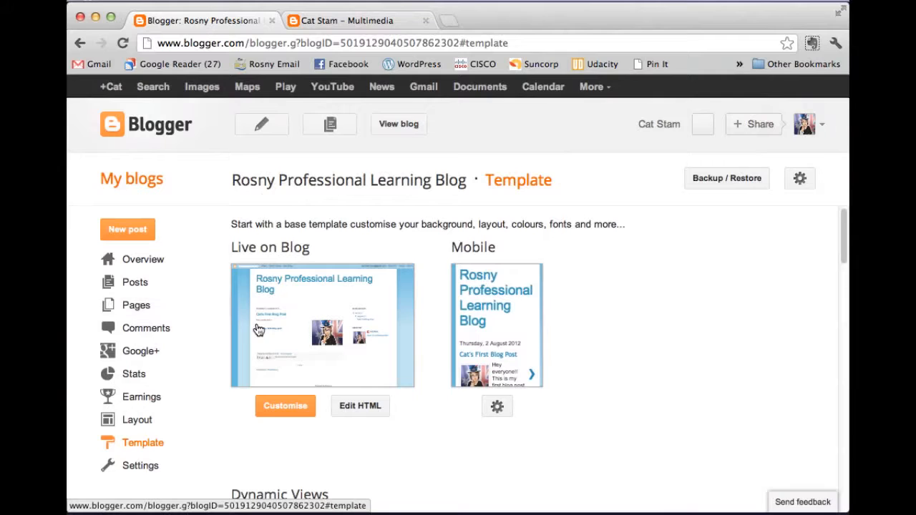
scroll(404, 226, "down", 5)
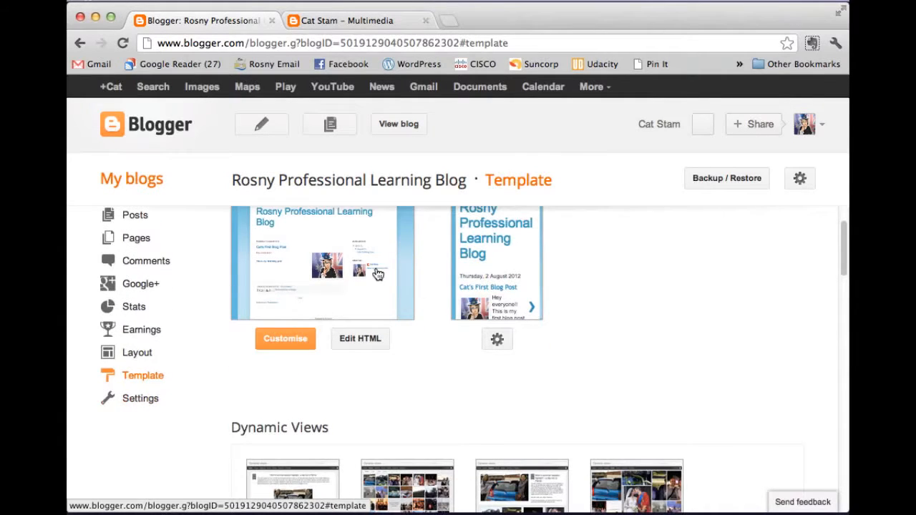
scroll(458, 306, "down", 10)
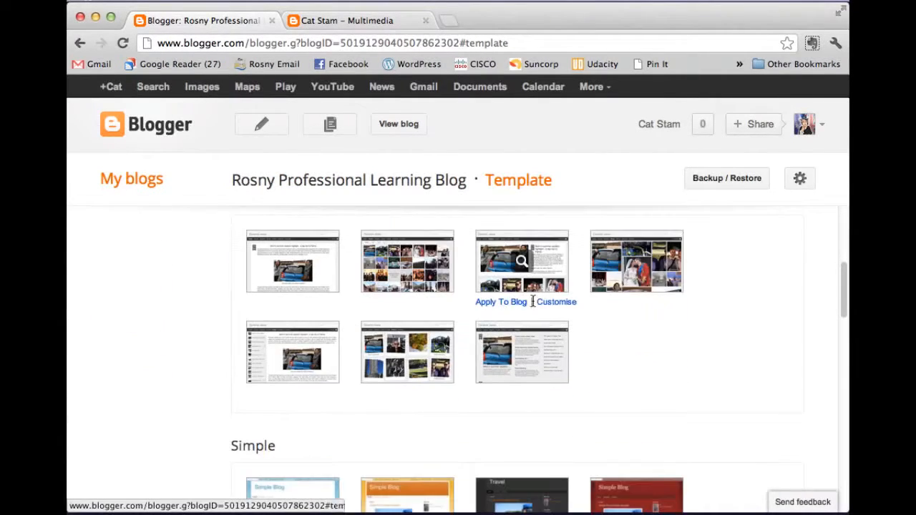
scroll(607, 310, "down", 2)
scroll(607, 310, "up", 5)
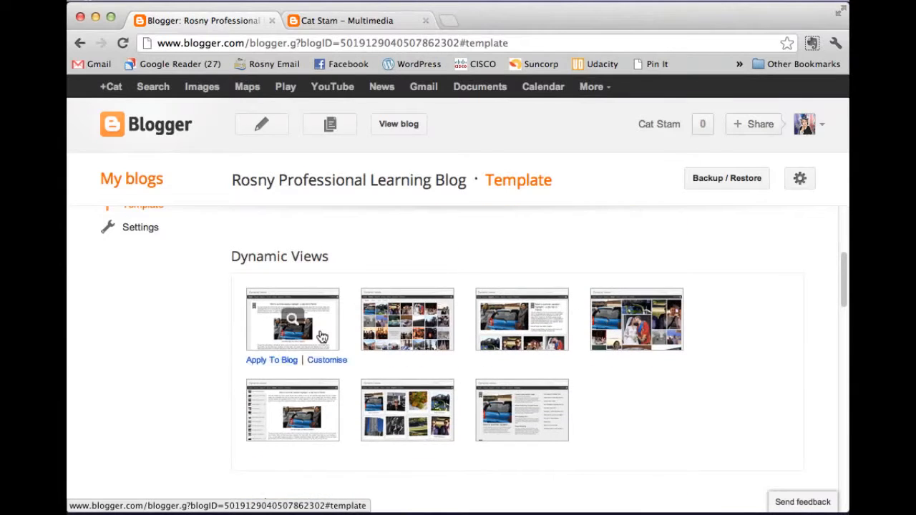
scroll(580, 385, "down", 17)
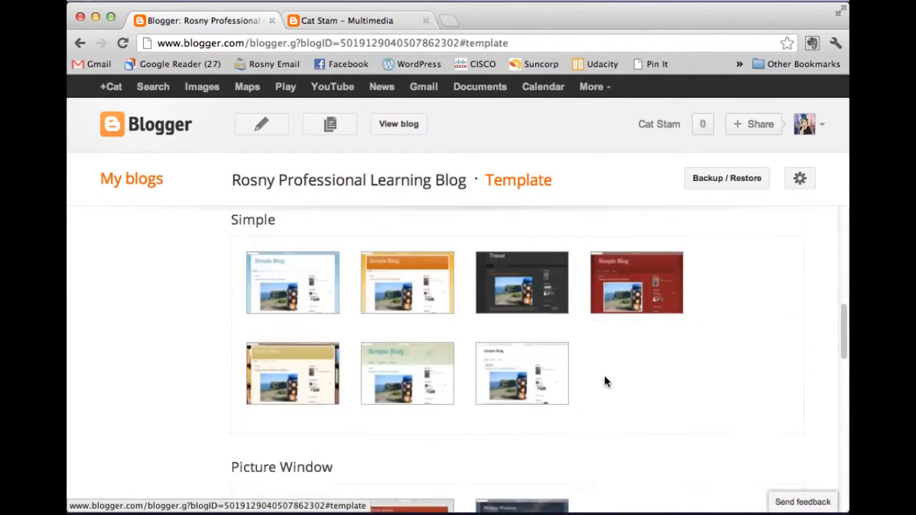
scroll(605, 381, "down", 4)
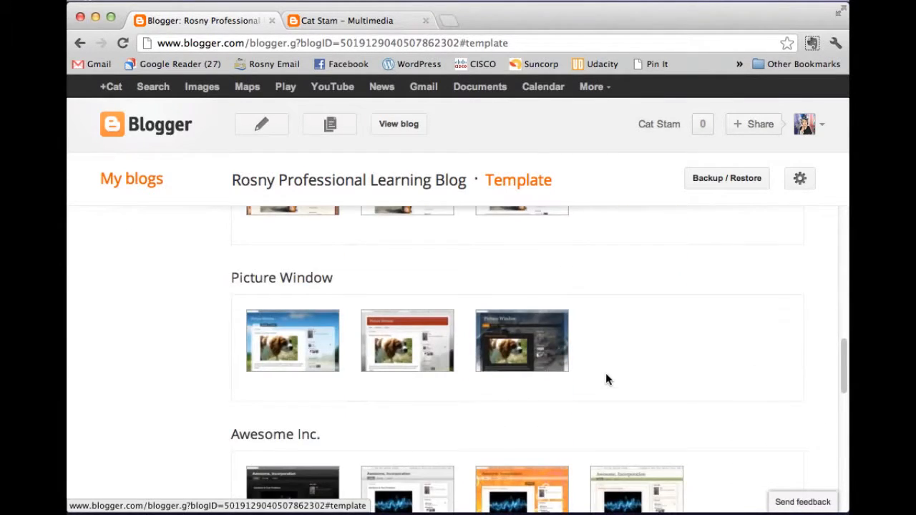
scroll(606, 374, "down", 9)
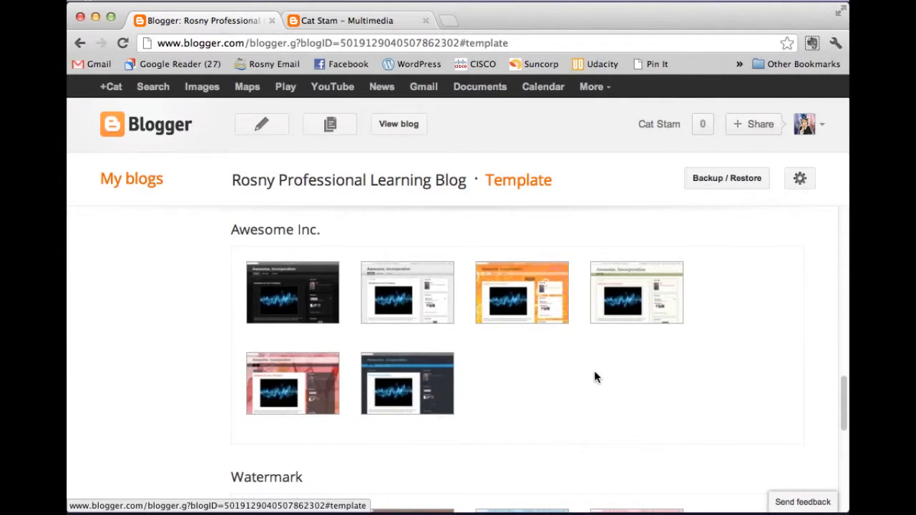
scroll(594, 372, "down", 10)
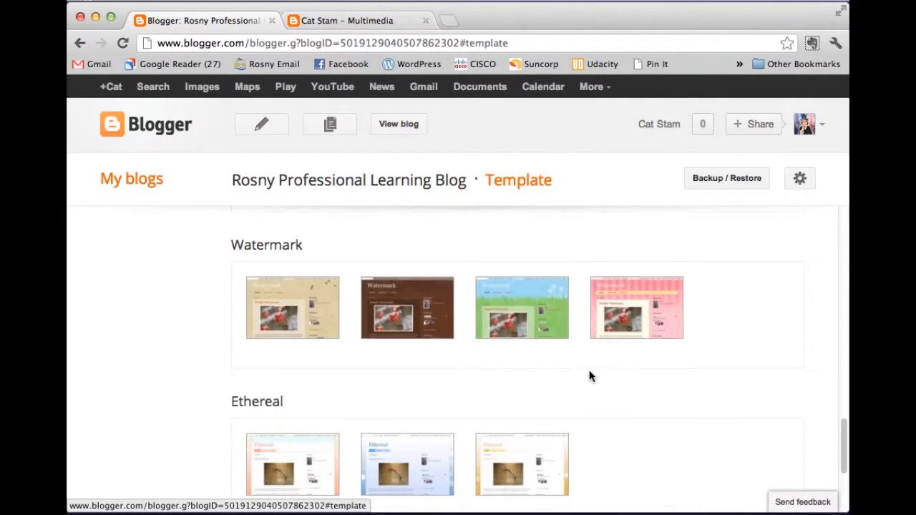
scroll(590, 376, "down", 8)
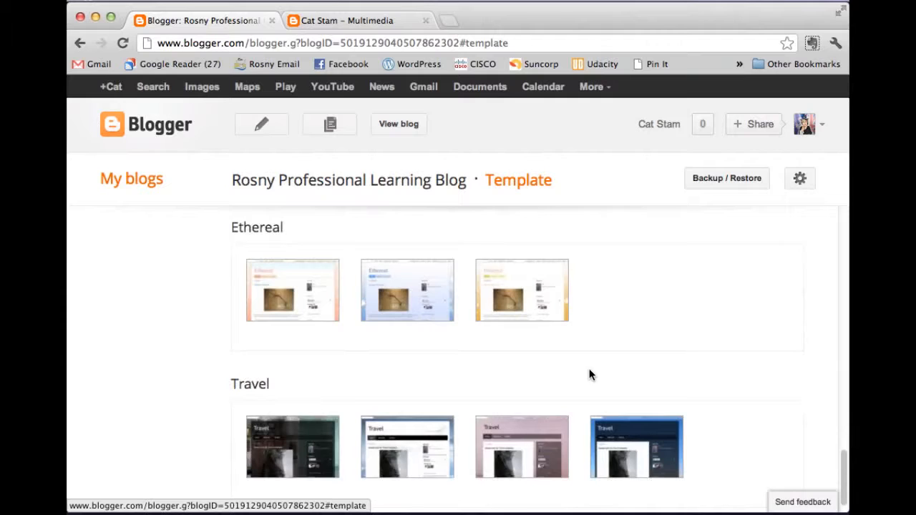
scroll(565, 370, "down", 1)
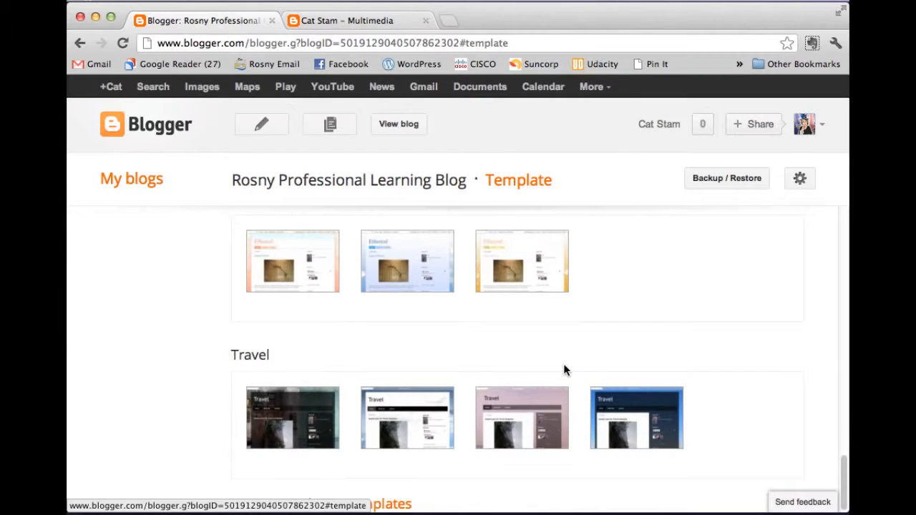
Step: Preview the blog in the blue Ethereal template, then close the preview
left_click(380, 241)
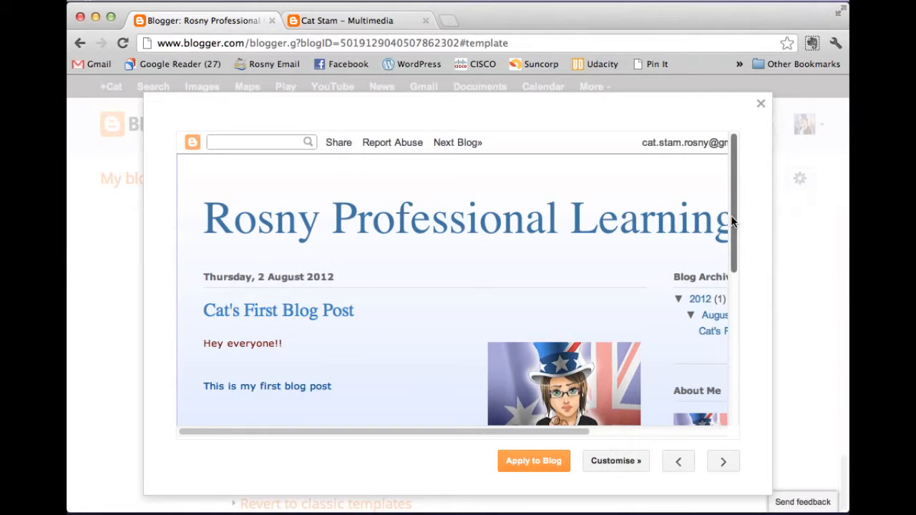
mouse_move(736, 221)
left_mouse_down()
mouse_move(737, 389)
mouse_move(738, 204)
left_mouse_up()
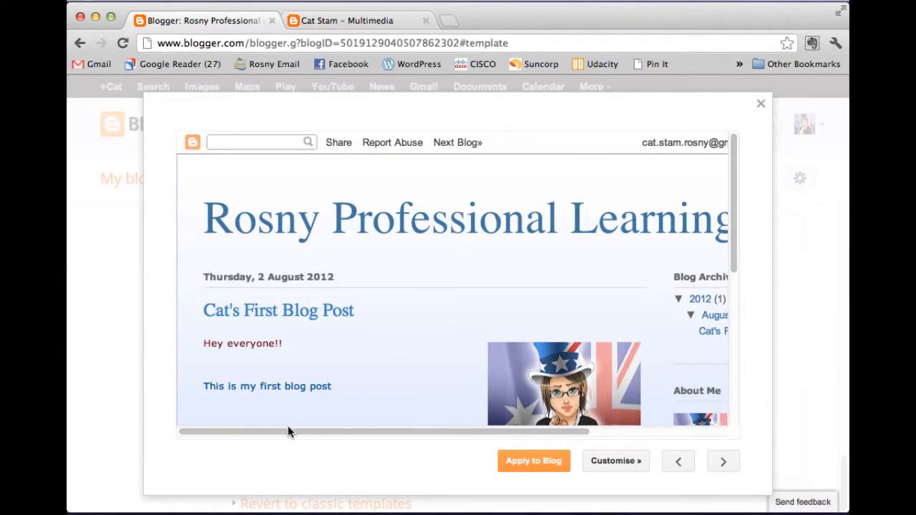
mouse_move(288, 432)
left_mouse_down()
mouse_move(438, 436)
mouse_move(285, 438)
left_mouse_up()
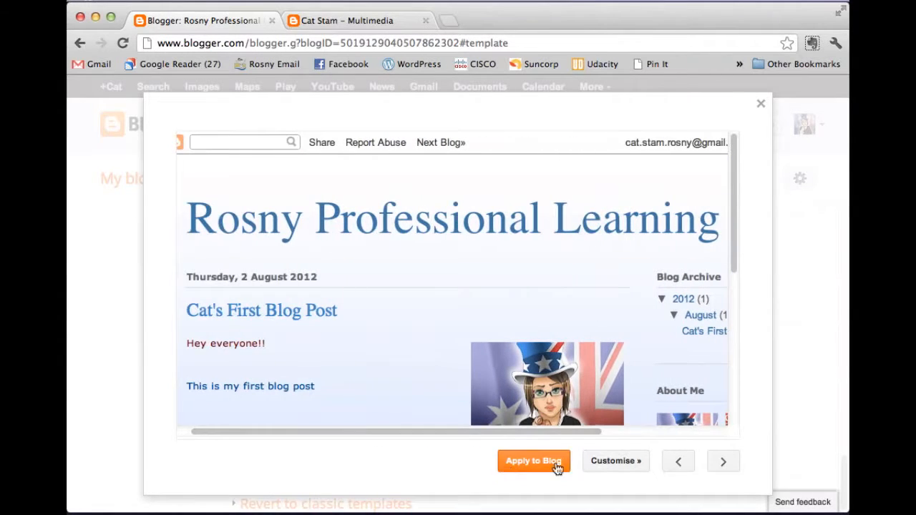
left_click(762, 105)
Step: Preview the blog in the green grassy Watermark template
scroll(466, 302, "up", 3)
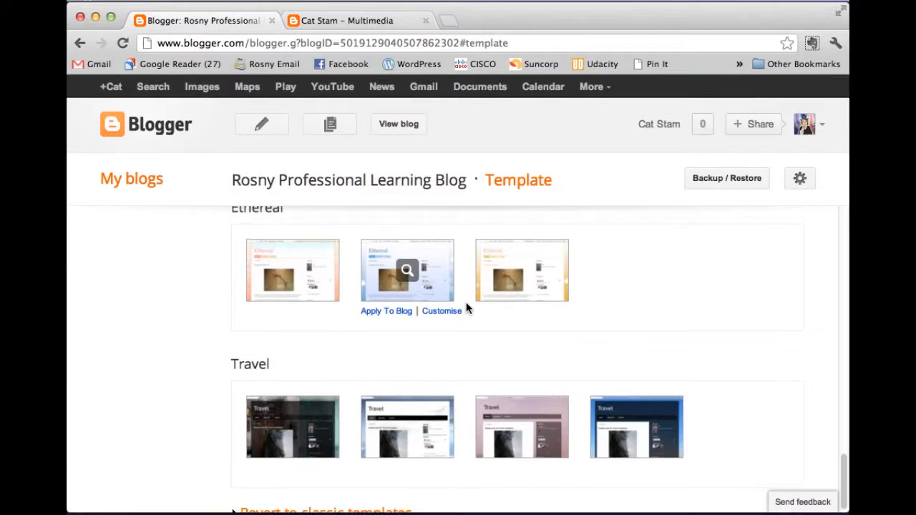
scroll(462, 308, "up", 2)
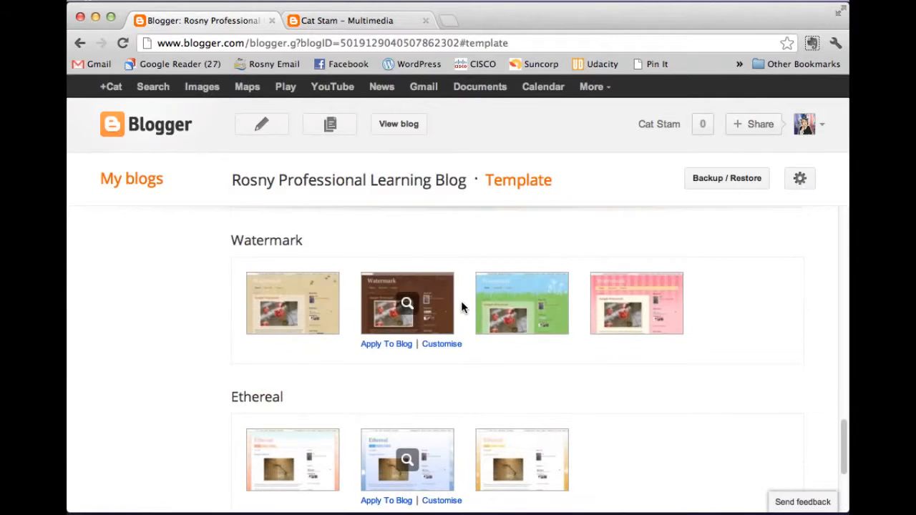
left_click(530, 305)
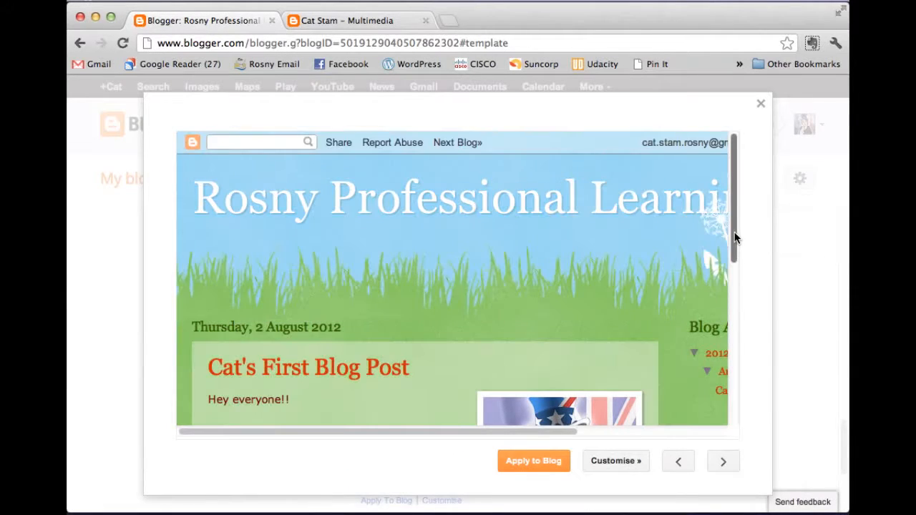
left_click_drag(735, 239, 689, 429)
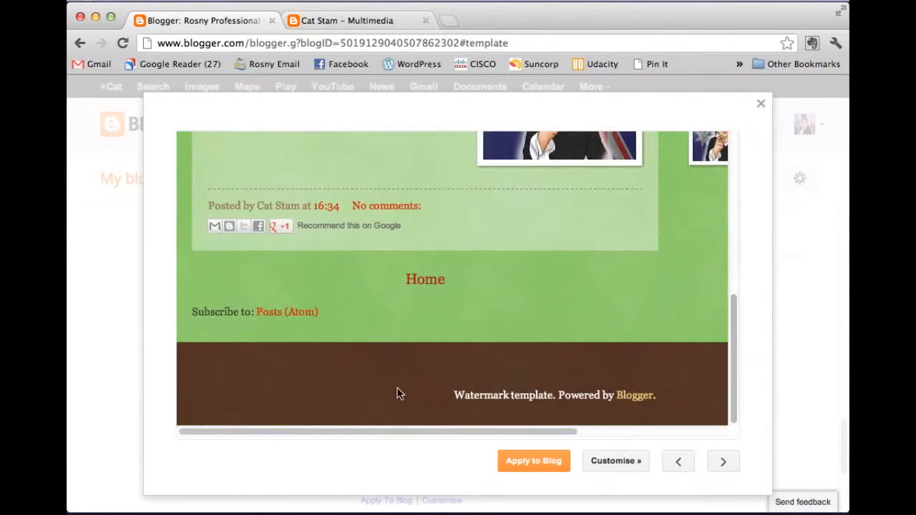
left_click_drag(727, 370, 733, 196)
mouse_move(370, 432)
left_mouse_down()
mouse_move(524, 434)
mouse_move(370, 431)
left_mouse_up()
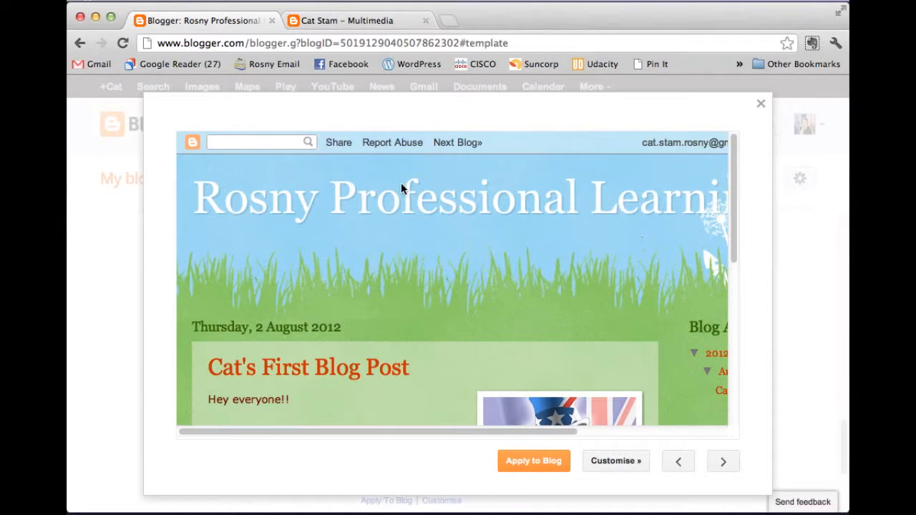
Step: Close the Watermark preview, then preview and close a light Awesome Inc. template
left_click(761, 107)
scroll(571, 360, "up", 2)
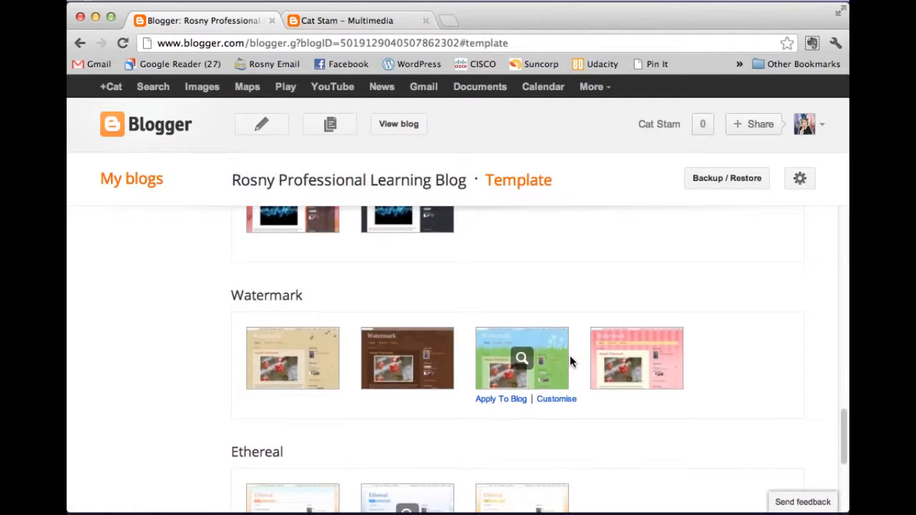
scroll(571, 361, "up", 2)
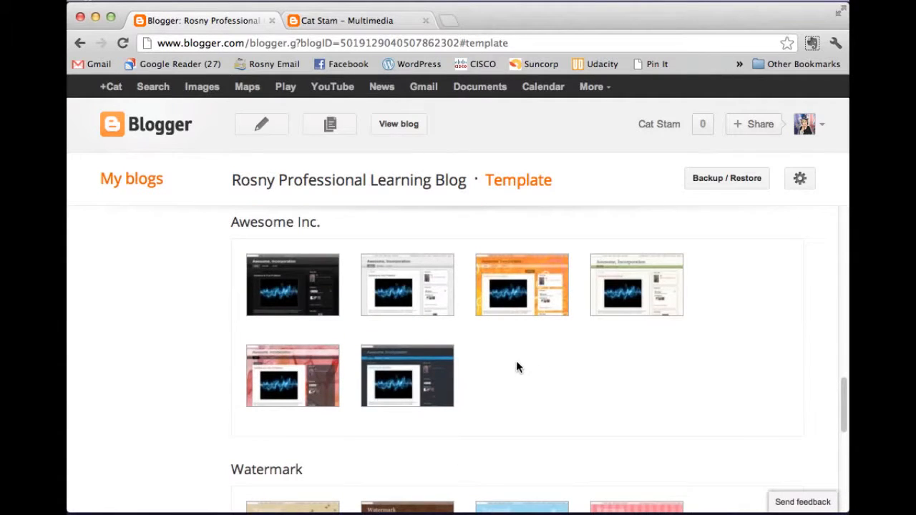
left_click(636, 285)
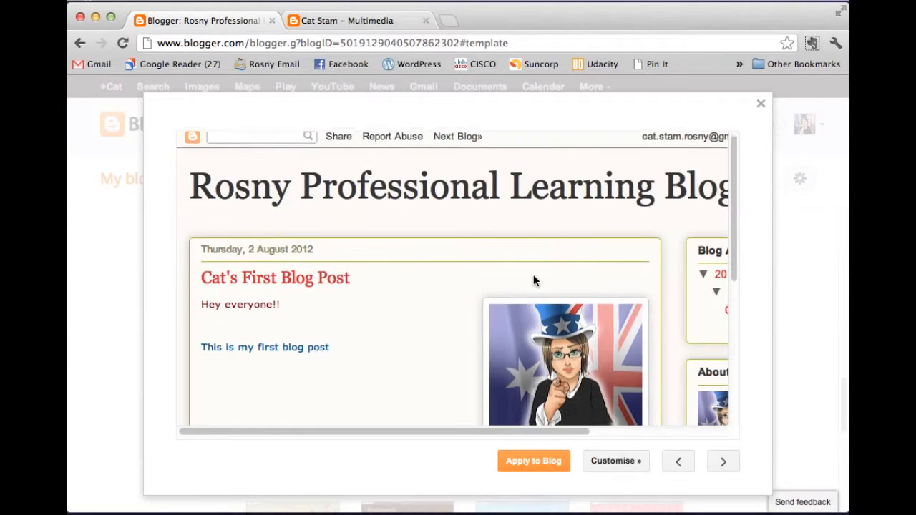
scroll(533, 279, "down", 2)
scroll(534, 286, "down", 5)
scroll(533, 302, "up", 6)
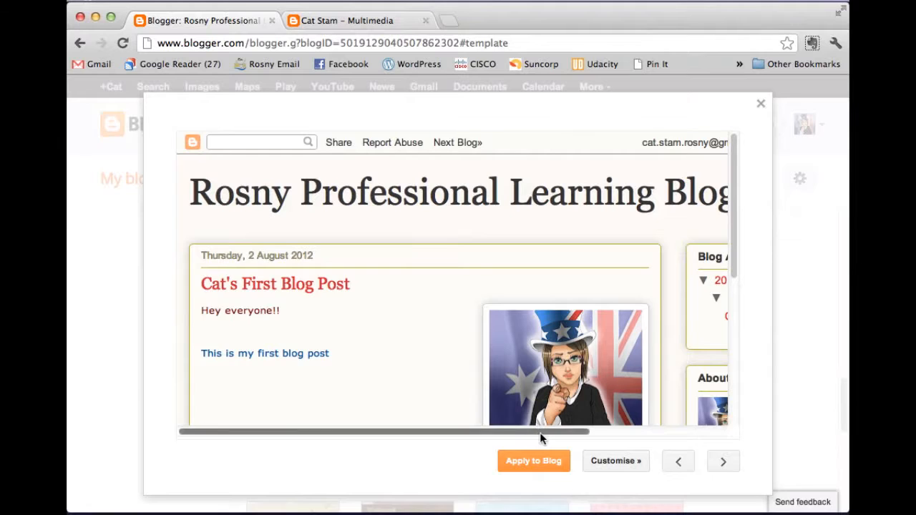
left_click_drag(540, 432, 516, 433)
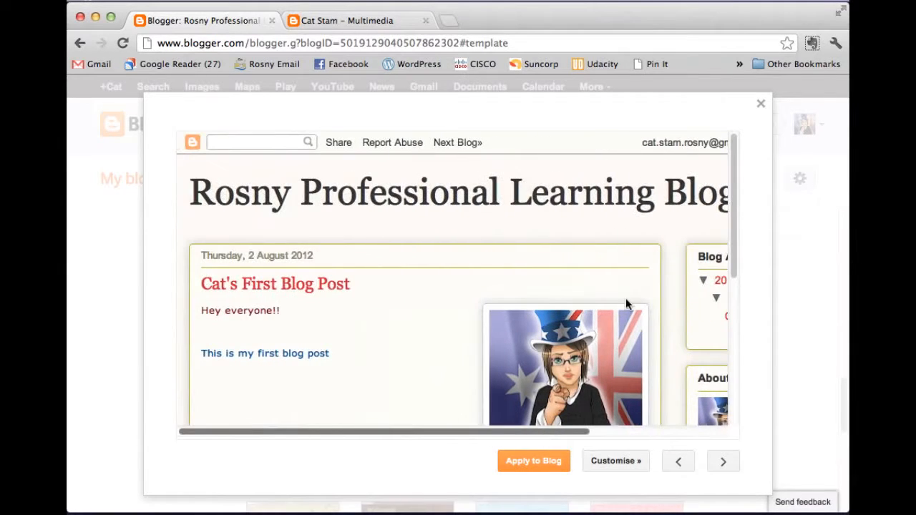
left_click(761, 105)
Step: Preview the dark Simple template and apply it to the blog
scroll(491, 308, "up", 4)
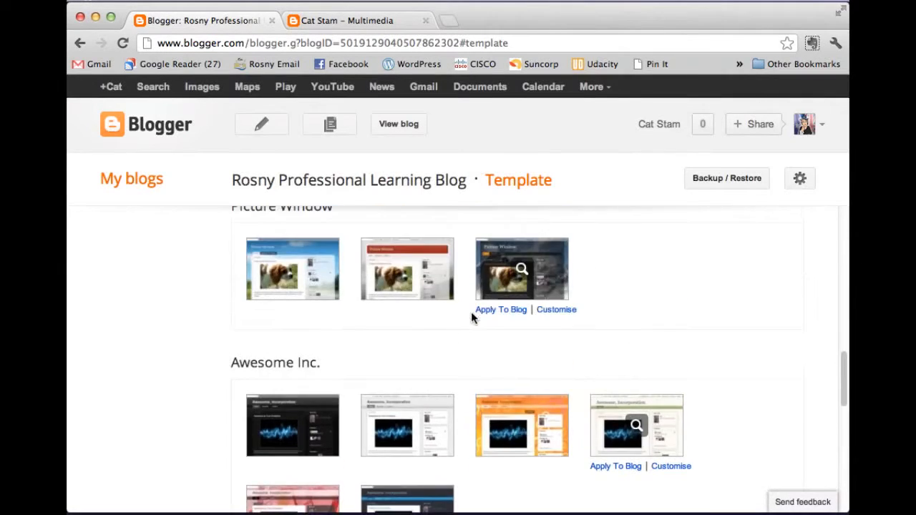
scroll(468, 315, "up", 3)
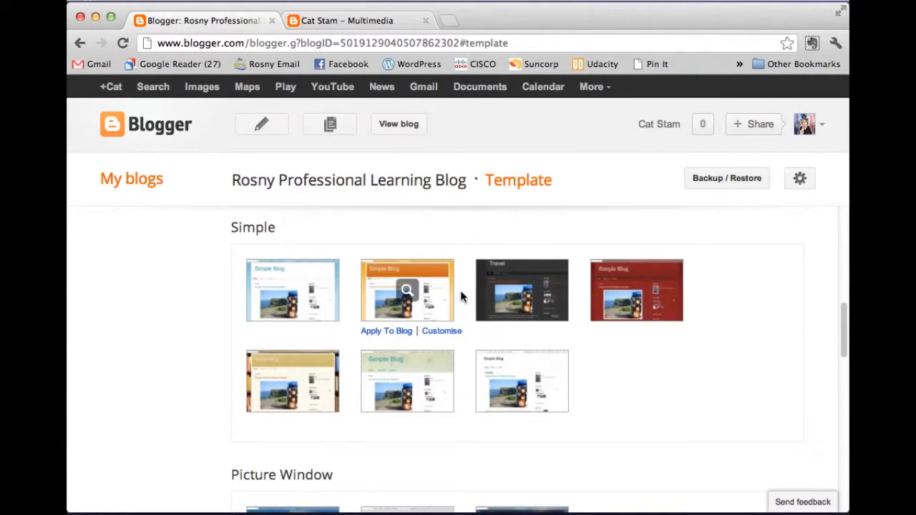
left_click(506, 290)
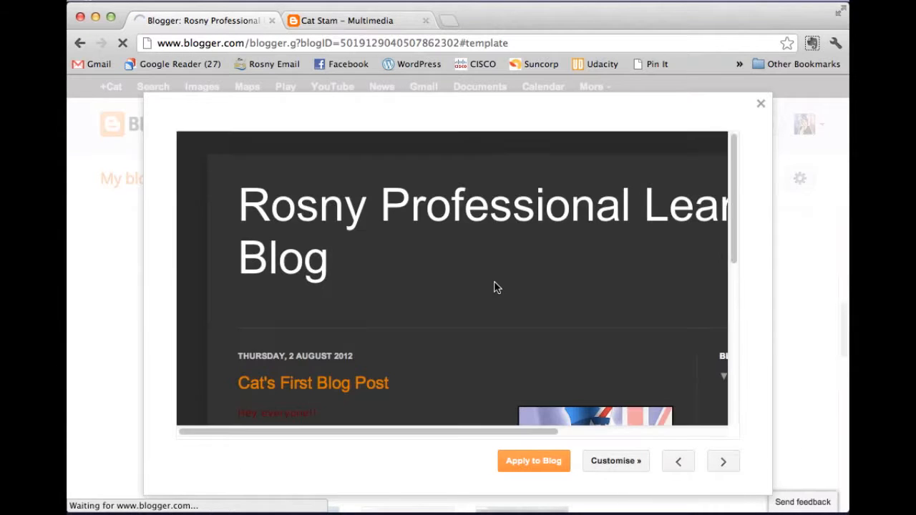
mouse_move(489, 433)
left_mouse_down()
mouse_move(681, 428)
mouse_move(474, 423)
left_mouse_up()
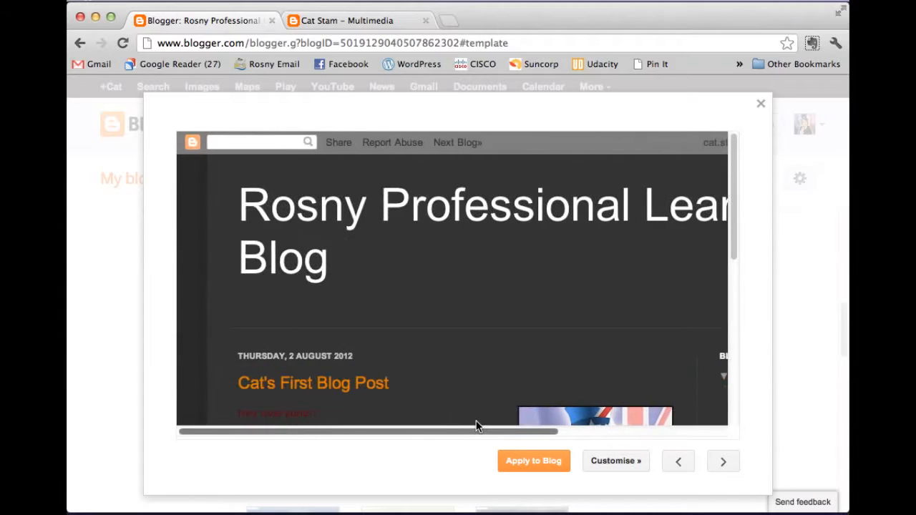
scroll(529, 283, "down", 5)
scroll(540, 286, "up", 5)
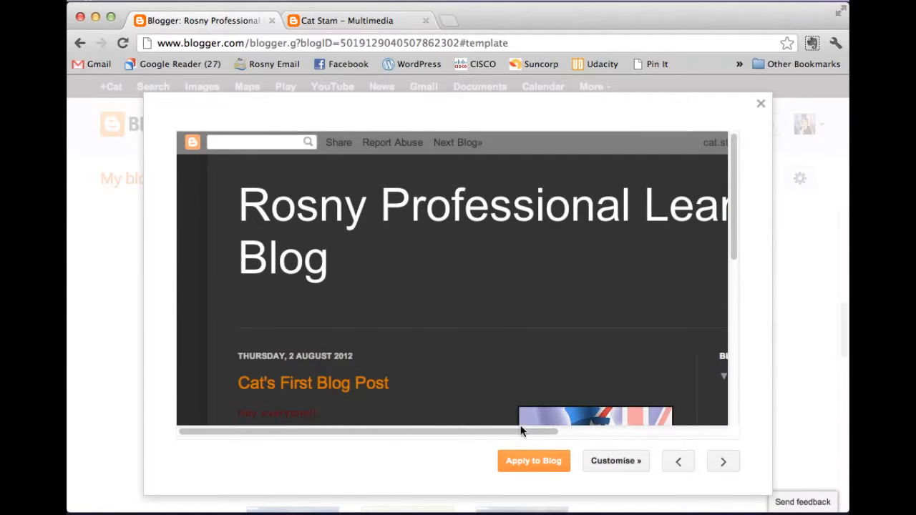
left_click(543, 463)
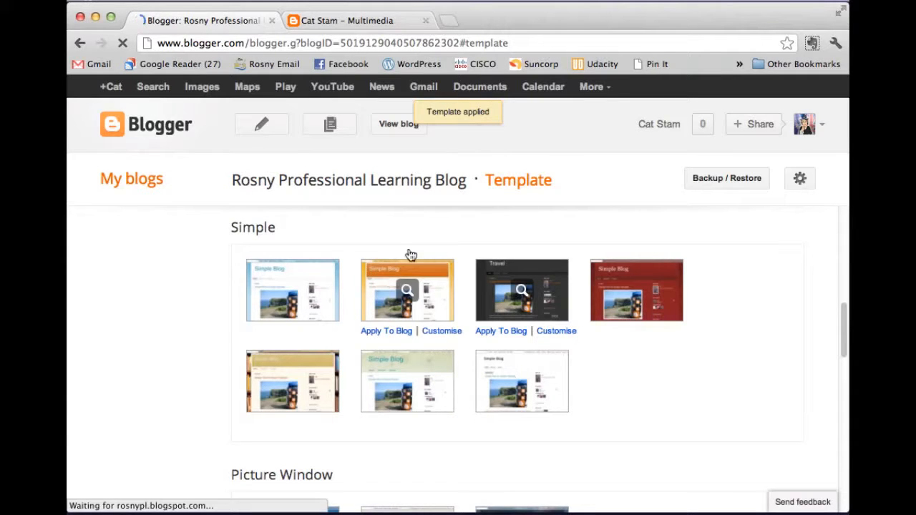
Step: Check the live blog's dark design, noting the hard-to-read 'Hey everyone!!' line, then return to Template
left_click(402, 126)
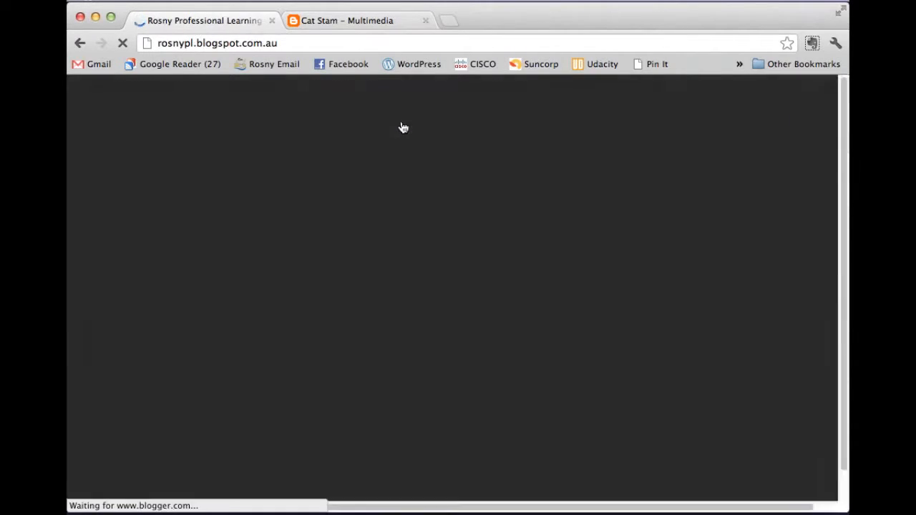
scroll(511, 244, "down", 5)
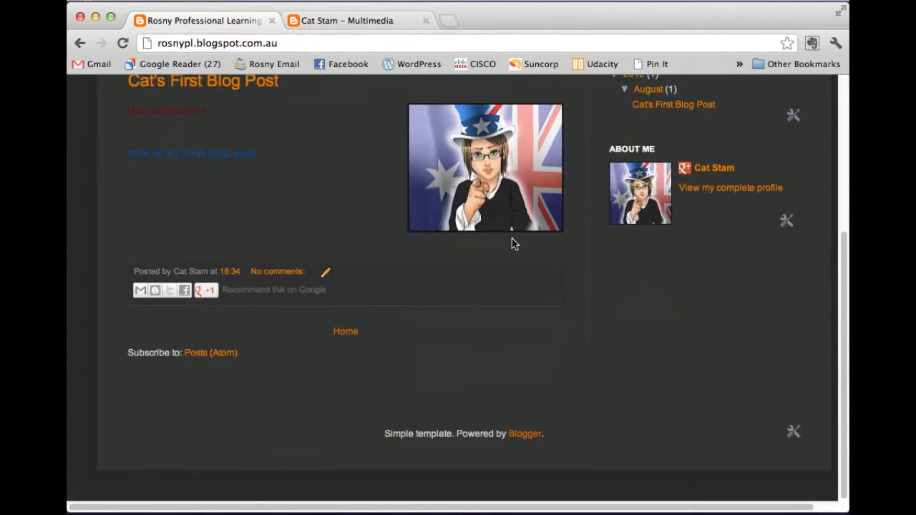
scroll(511, 243, "up", 5)
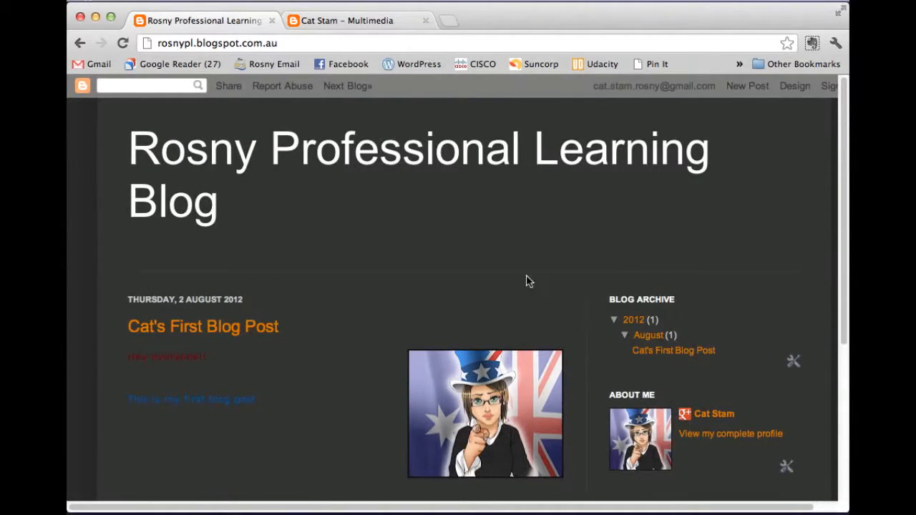
left_click_drag(129, 356, 209, 360)
left_click(262, 372)
left_click_drag(209, 356, 122, 359)
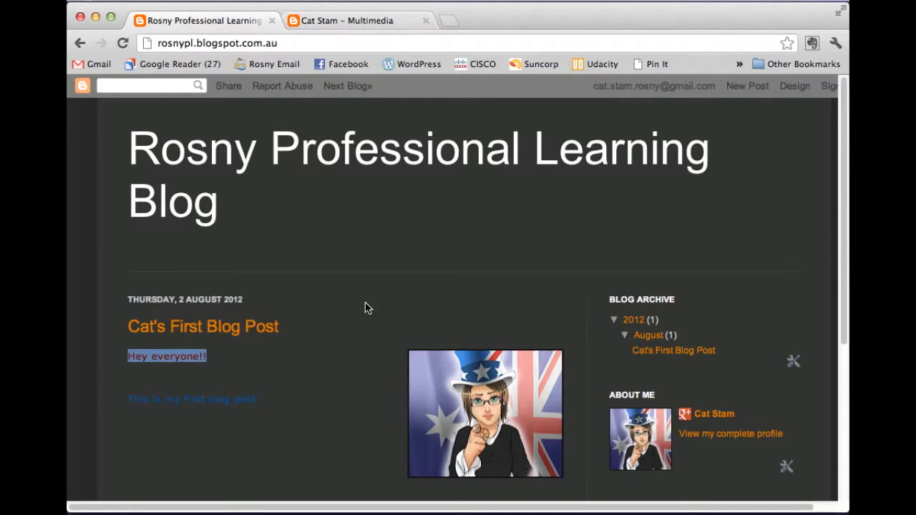
left_click(796, 91)
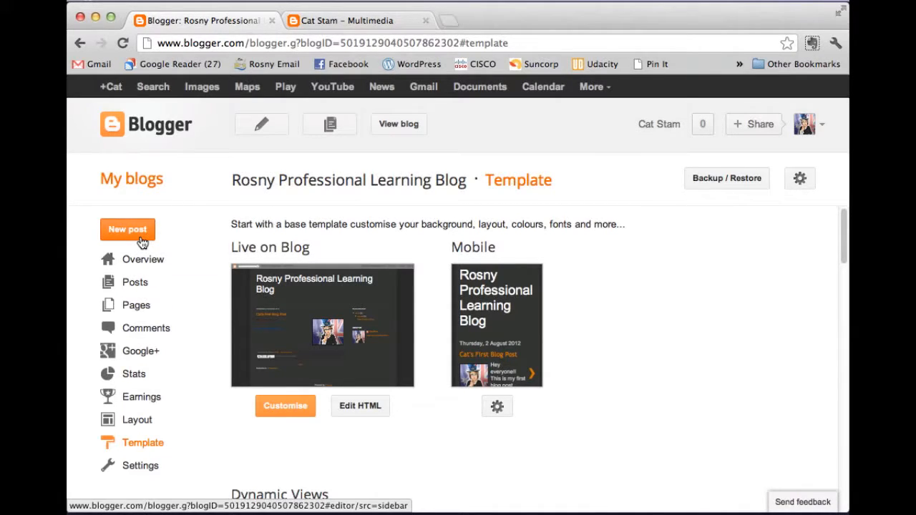
Step: Open Cat's First Blog Post from the posts list, colour 'Hey everyone!!' white, and update it
left_click(138, 284)
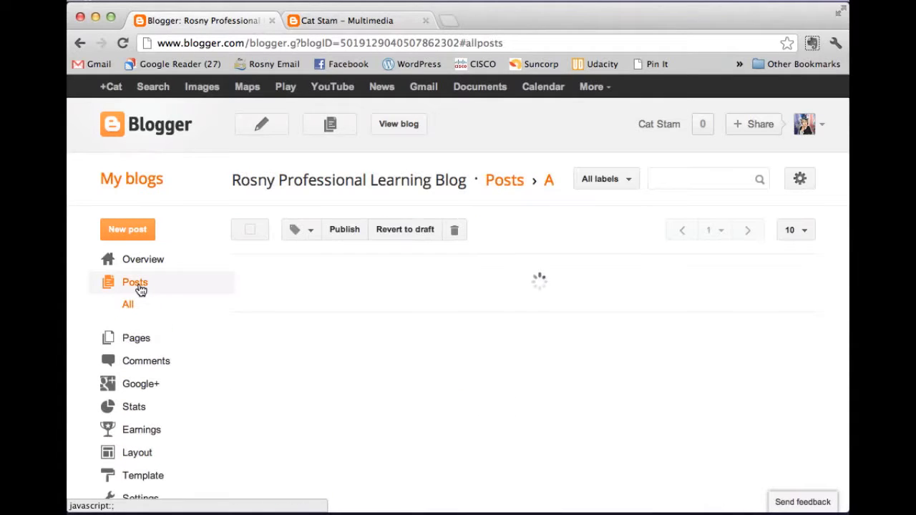
left_click(133, 306)
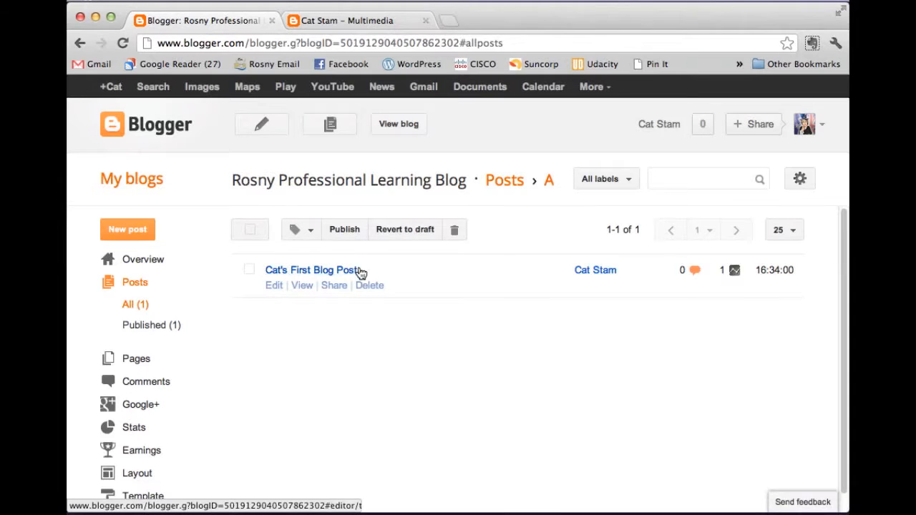
left_click(276, 288)
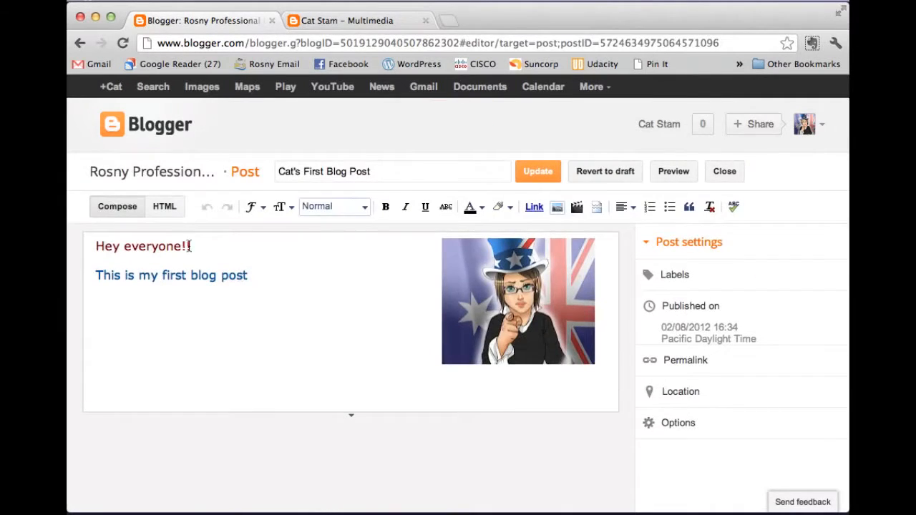
left_click_drag(191, 246, 83, 248)
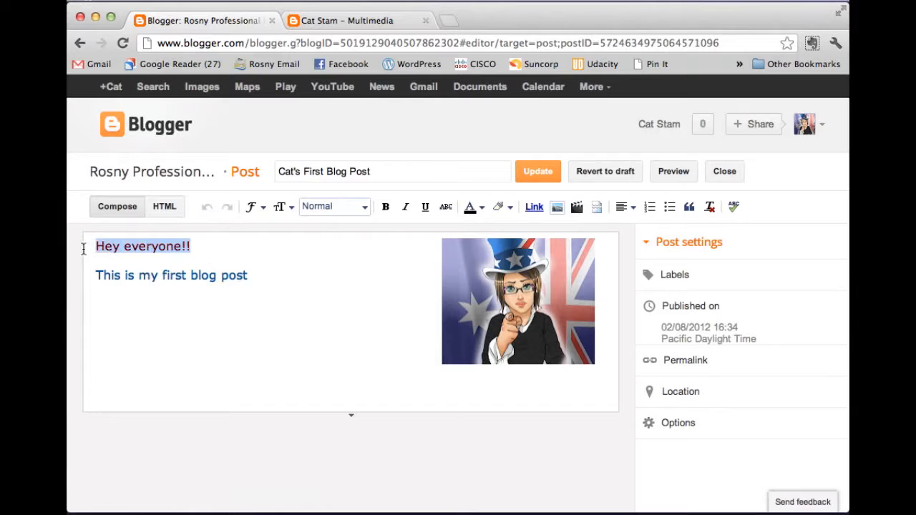
left_click(481, 209)
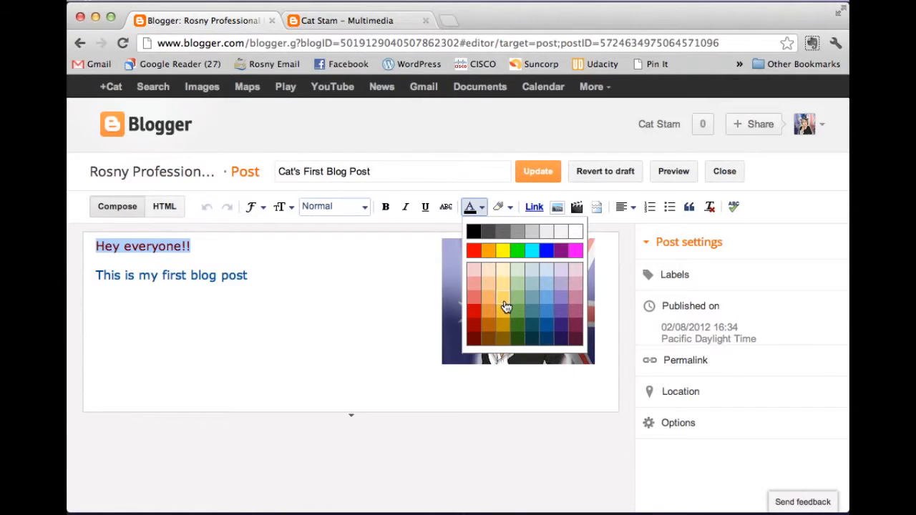
left_click(573, 236)
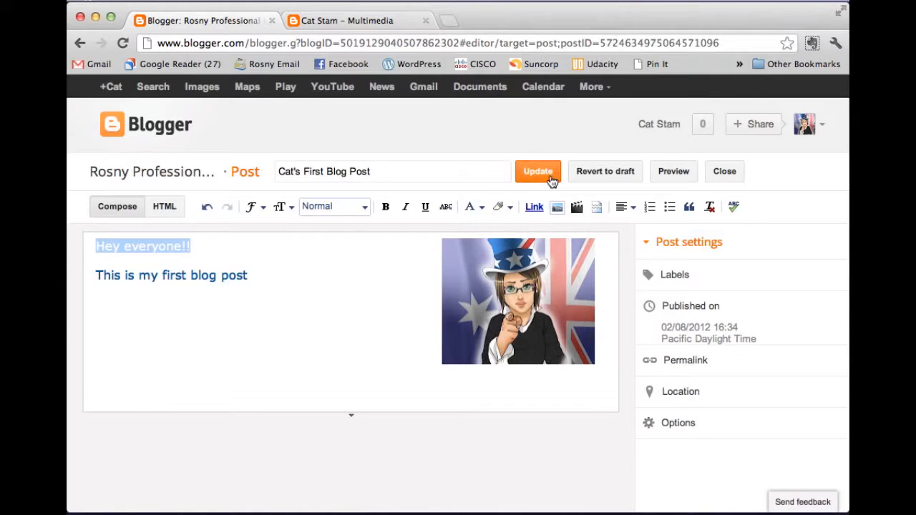
left_click(550, 178)
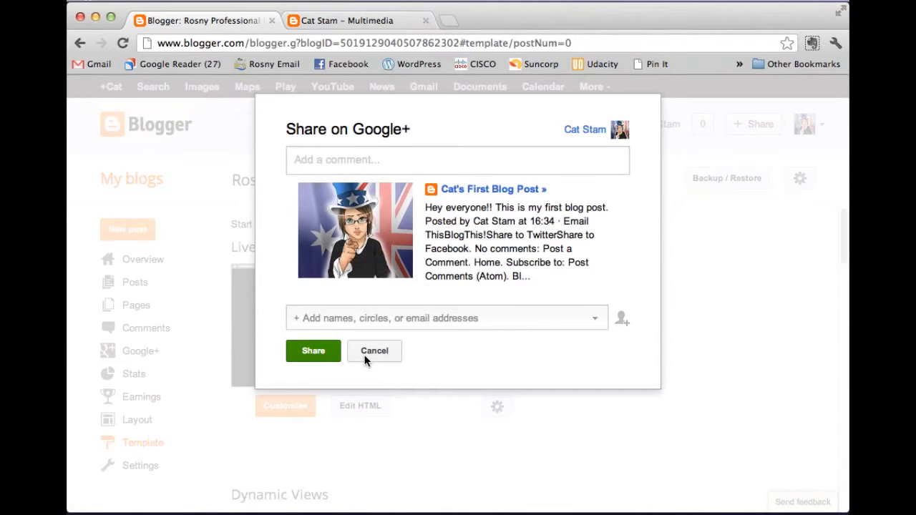
Step: Dismiss the Google+ share prompt, check the live blog, then go to the dashboard's posts list
left_click(373, 351)
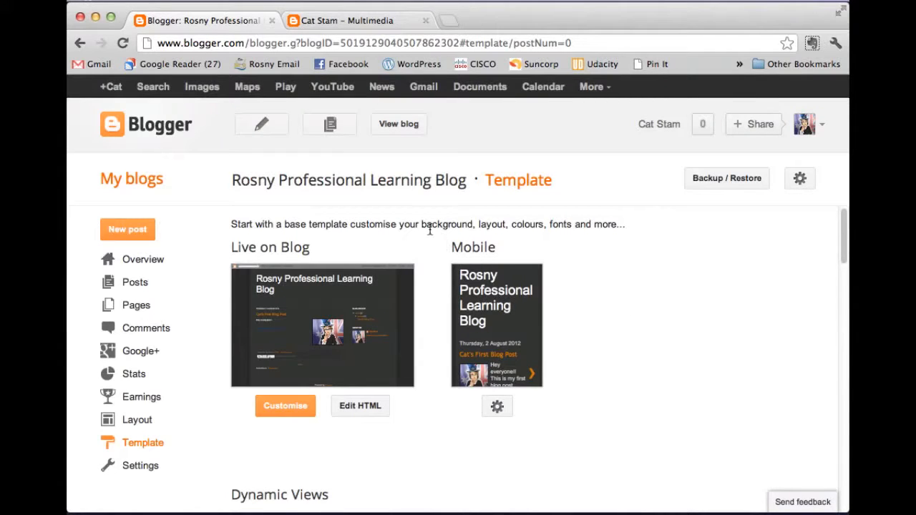
left_click(411, 125)
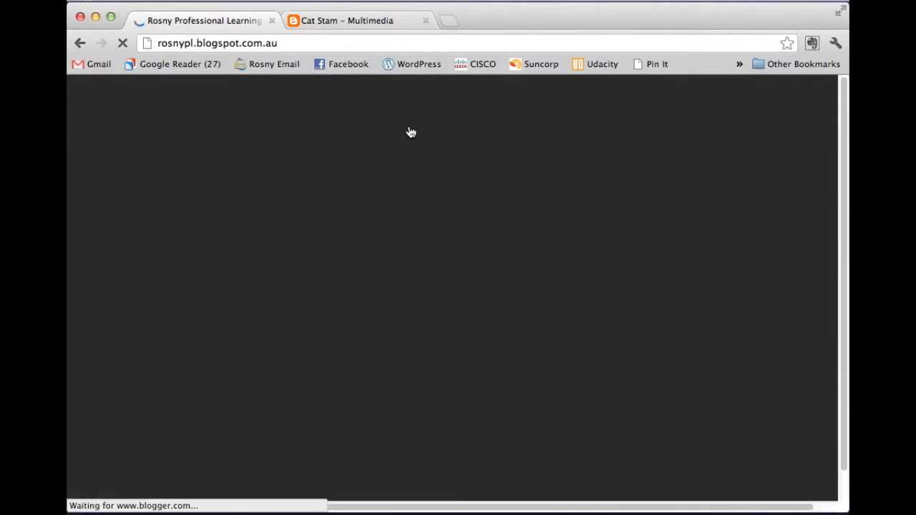
scroll(346, 219, "down", 1)
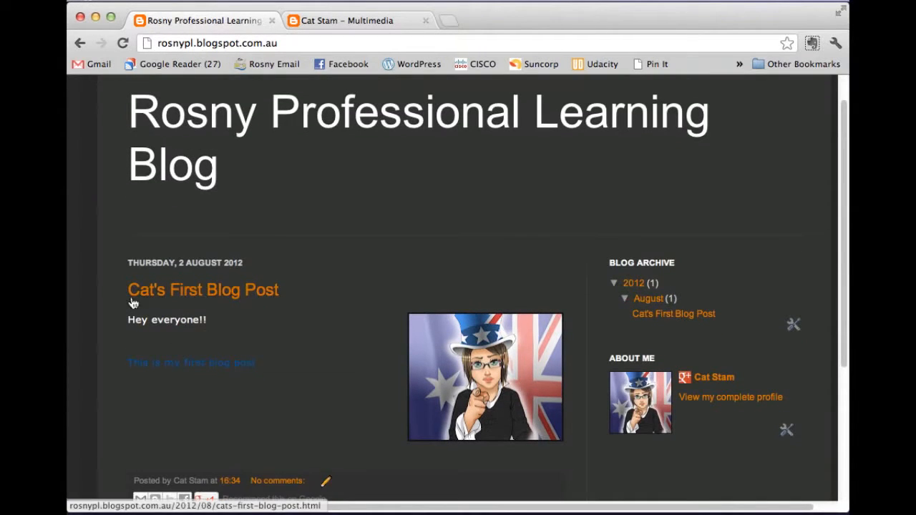
scroll(509, 268, "up", 1)
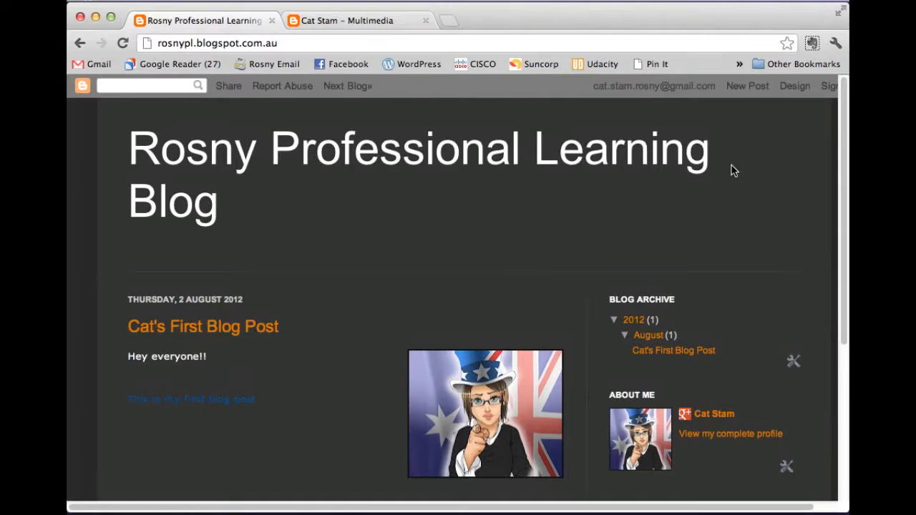
left_click(796, 87)
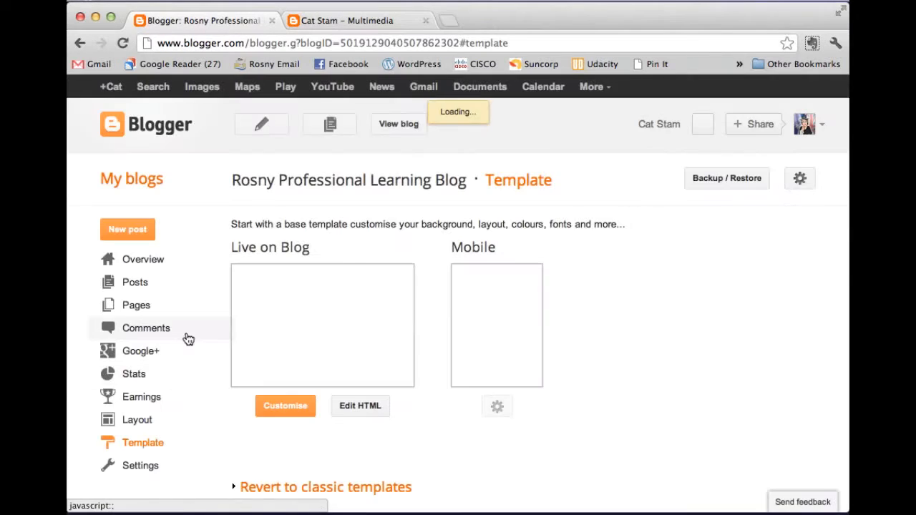
left_click(140, 283)
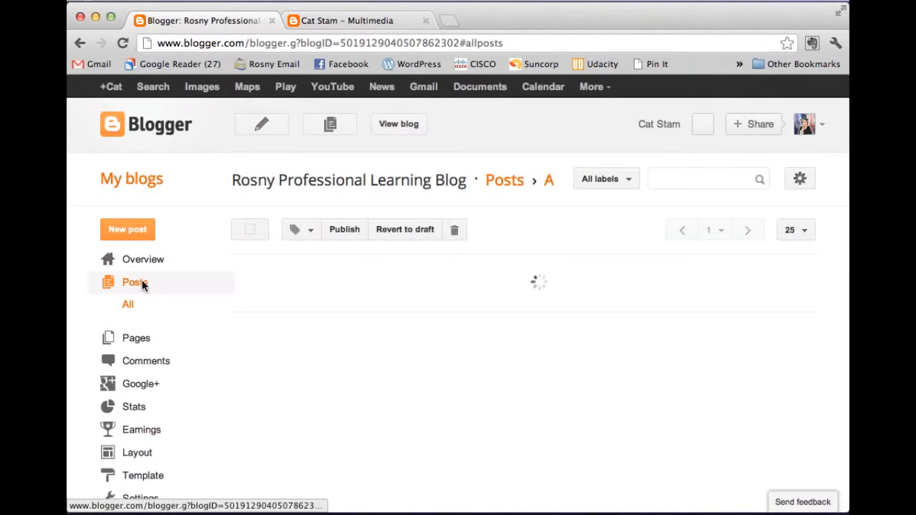
Step: Start a new post titled 'Second Blog Post' with its opening sentence and 'Yay!!!!'
left_click(127, 232)
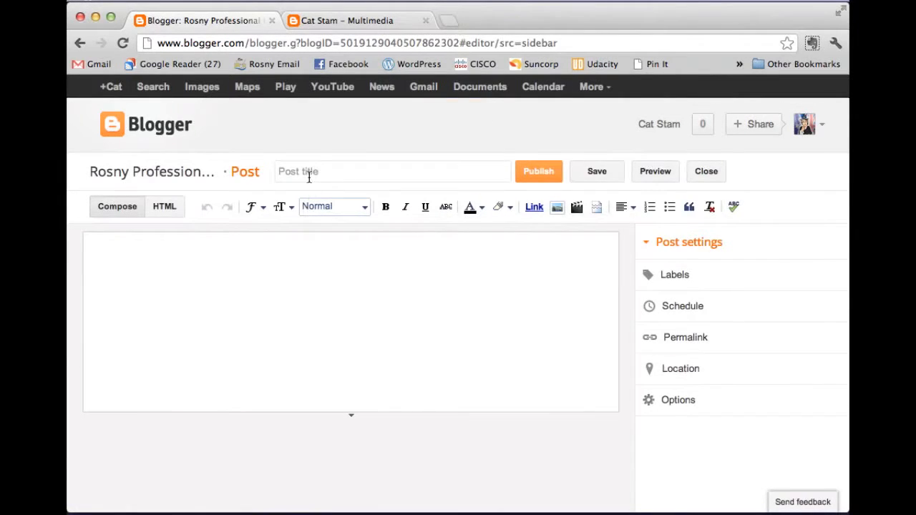
left_click(310, 176)
type("Second ")
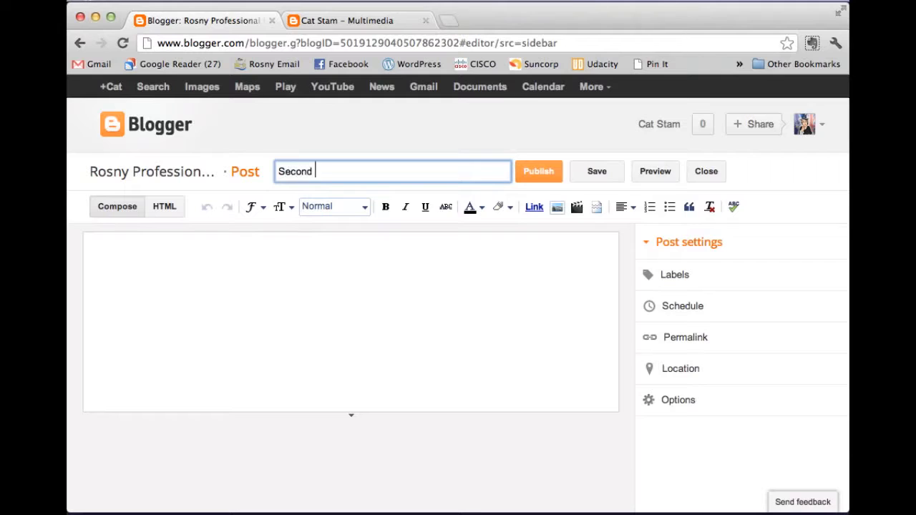
type("Blog Post")
left_click(272, 244)
type("I think I'm so amazing at blogging, I th")
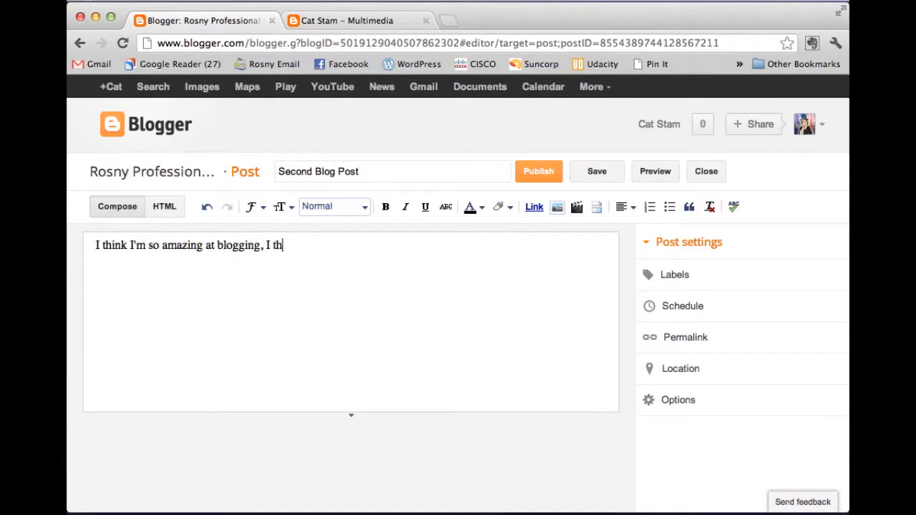
type("ought i had best write a second post.")
key("Return")
type("Yay!!!!")
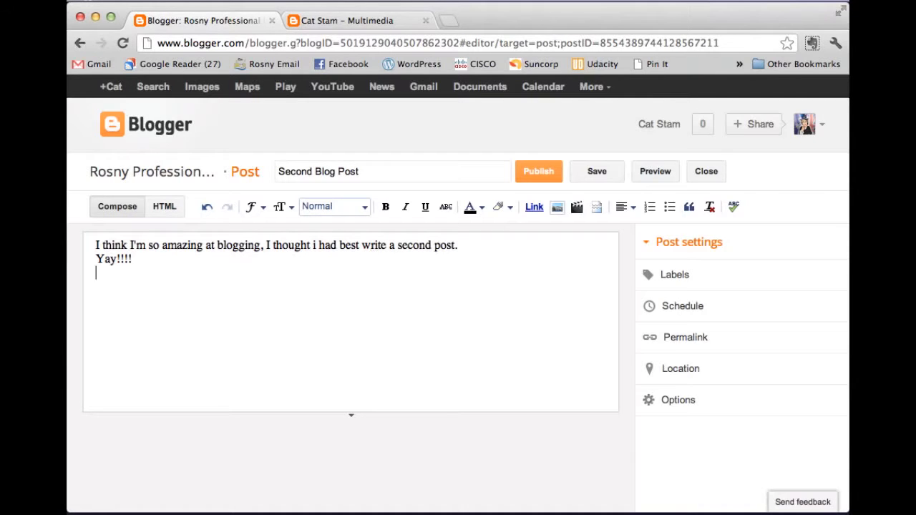
Step: Add the paragraph of practice tips, correct 'liek' to 'like', and publish the post
key("Return")
type("From here, I'd liek you to try creating a few new posts,")
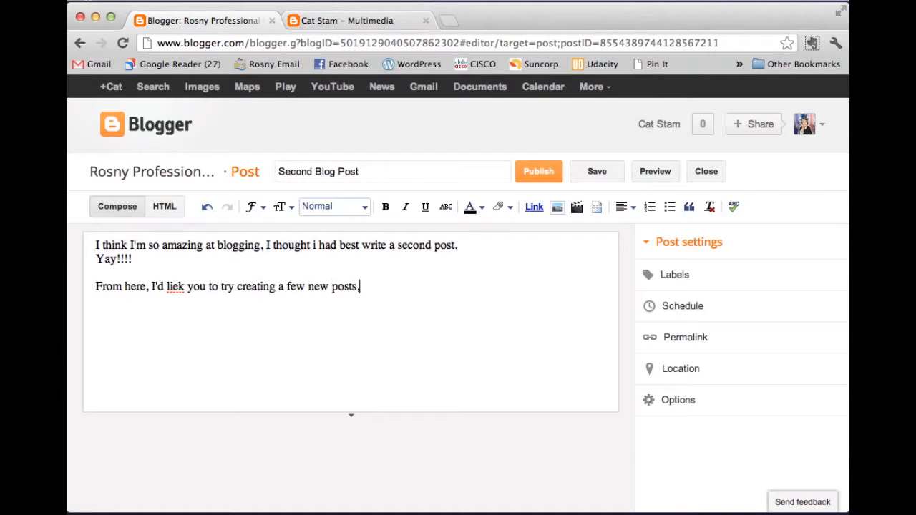
right_click(176, 286)
left_click(208, 78)
left_click(381, 287)
type(", try adding pictures and videos, ")
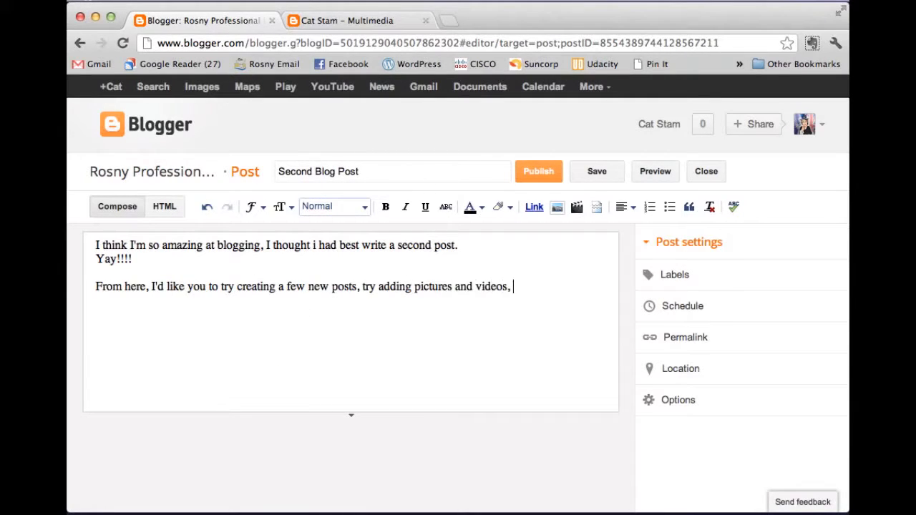
type("try changing the font styles and colours, try a few diffe")
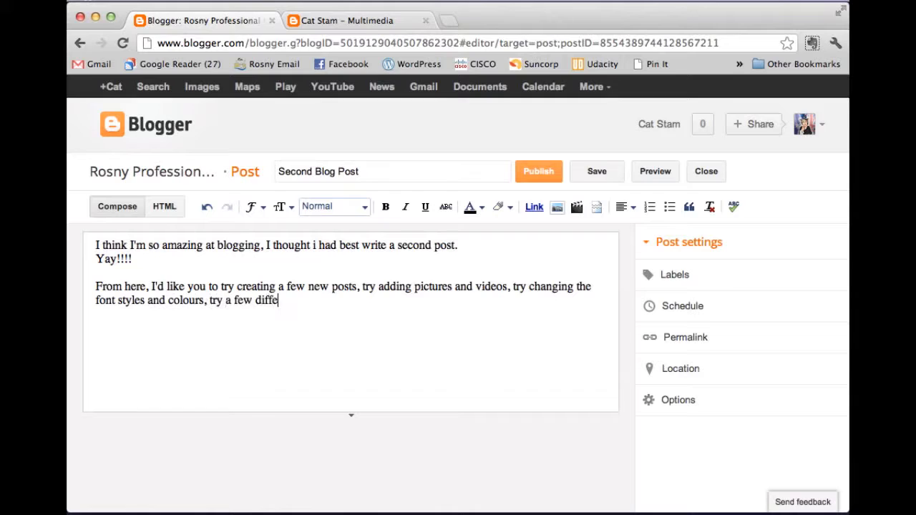
type("rent templates.  Once you are confident with ")
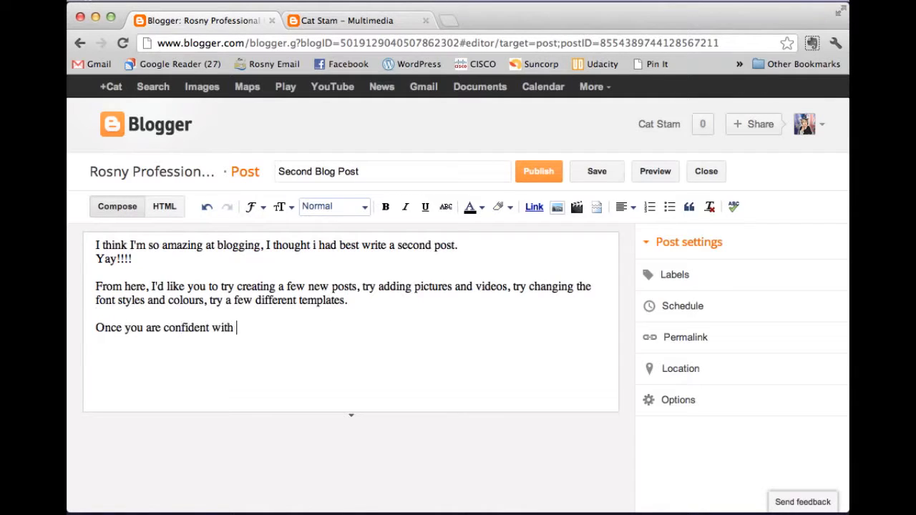
type("navigating around your dashboard and the")
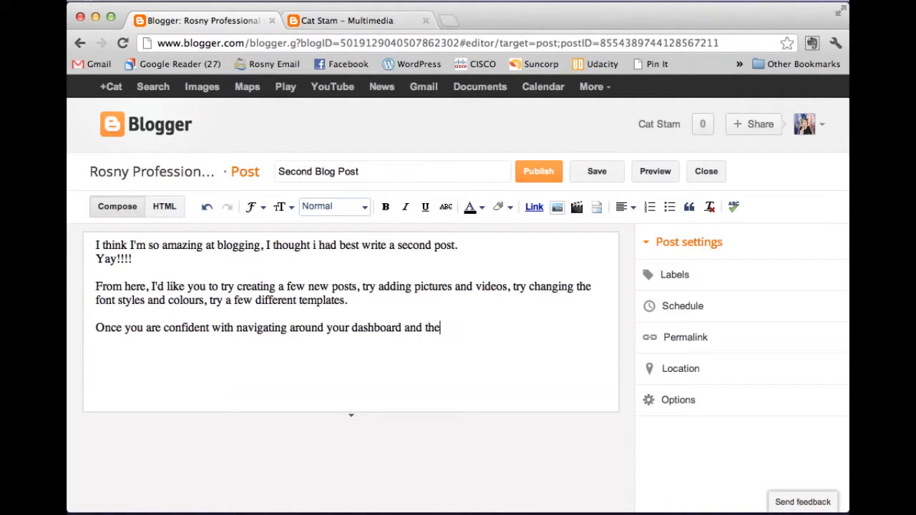
type(" page for editing posts, perhaps delete your")
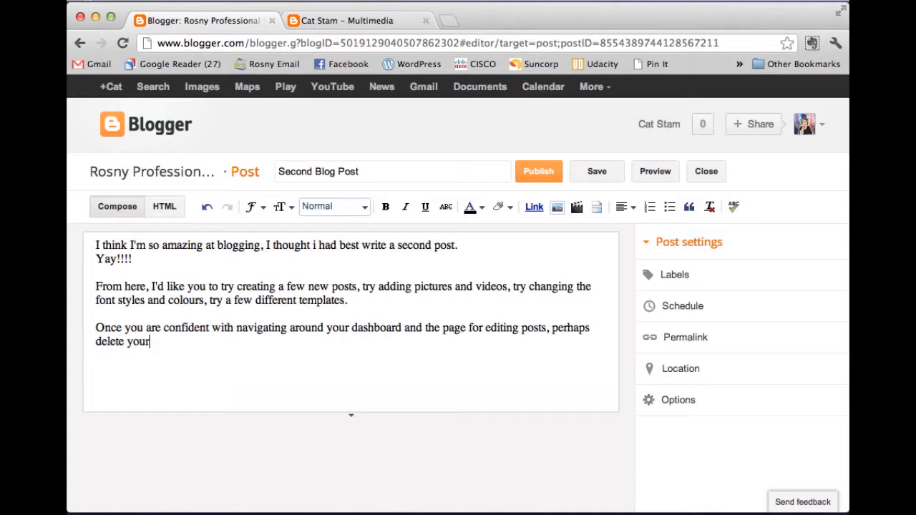
type(" first few 'dummy' posts and start blogging for real.")
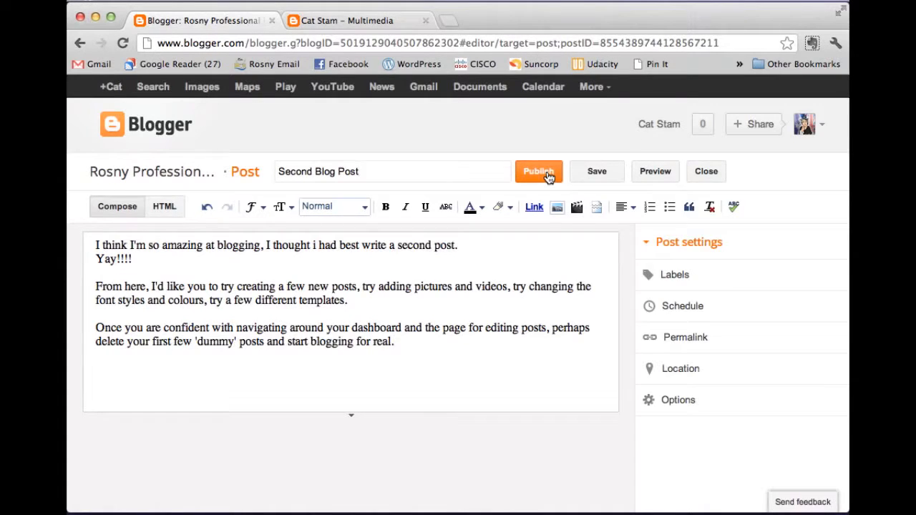
left_click(548, 177)
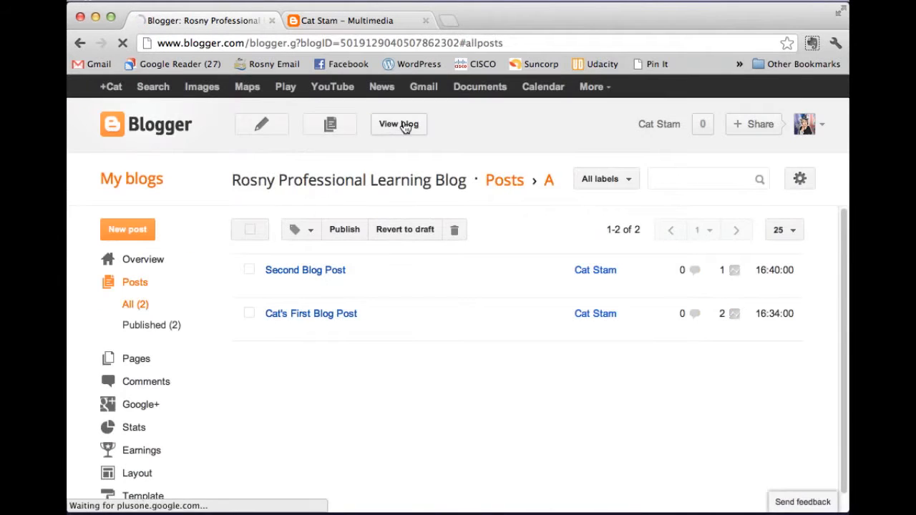
Step: View the live blog, with Second Blog Post above Cat's First Blog Post
left_click(403, 126)
scroll(511, 266, "down", 2)
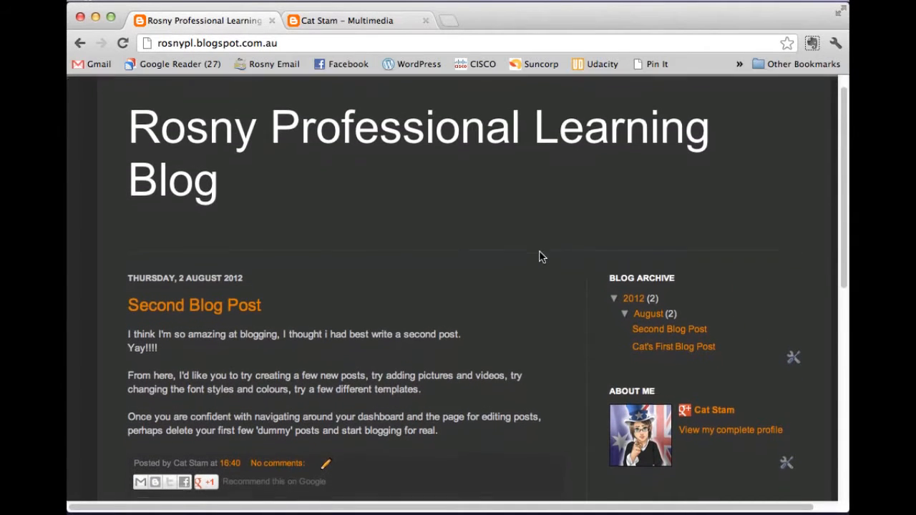
scroll(424, 297, "down", 5)
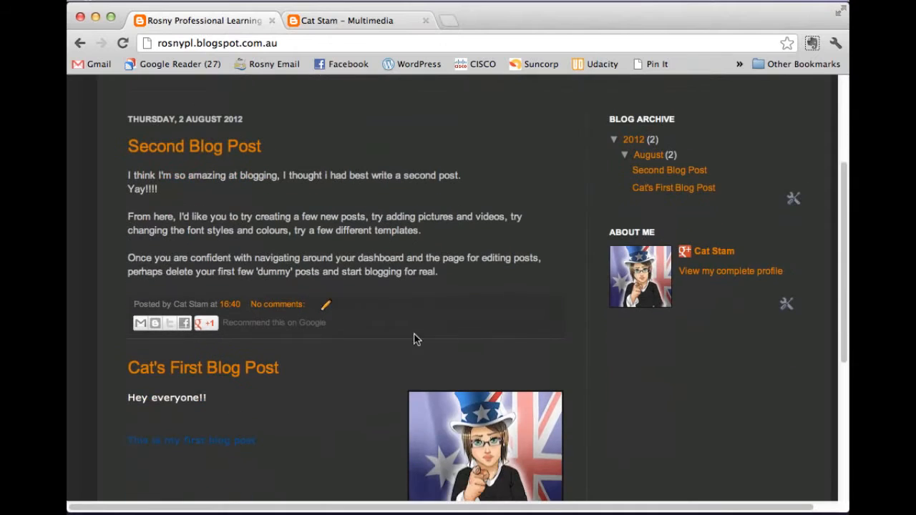
scroll(358, 364, "down", 2)
scroll(471, 176, "up", 4)
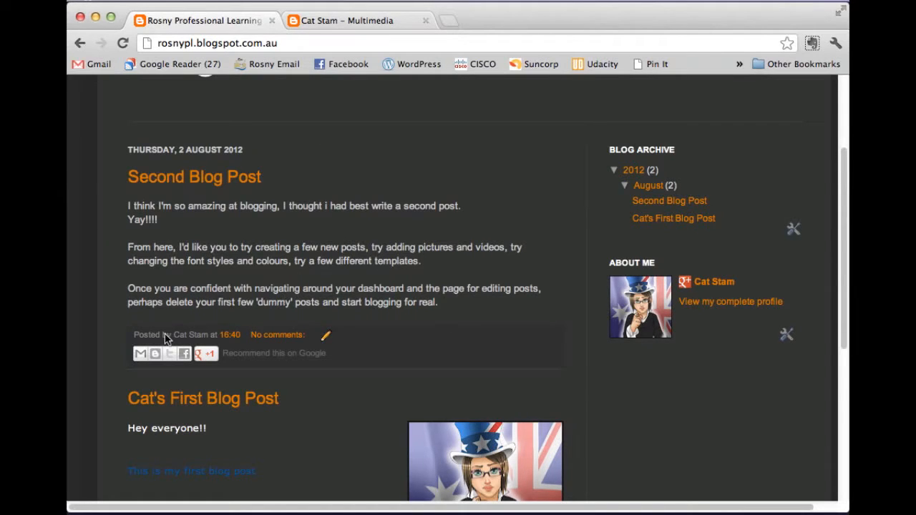
scroll(447, 307, "up", 1)
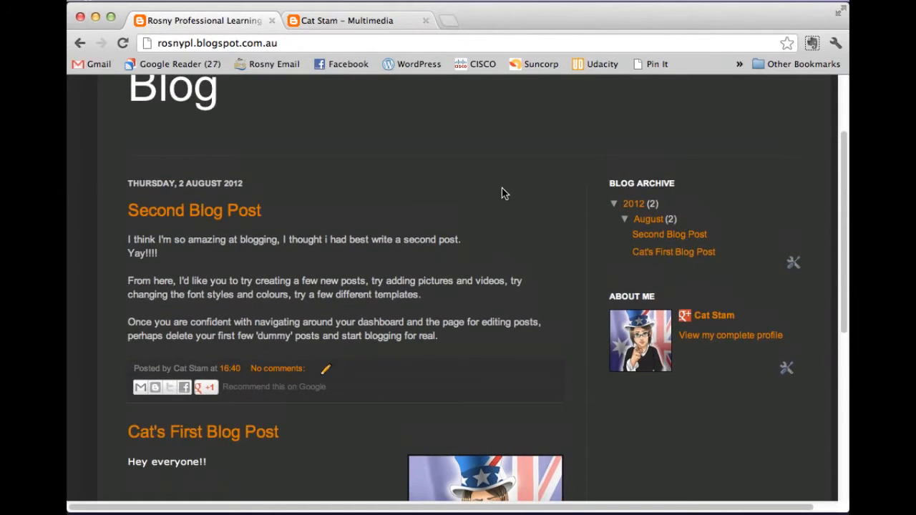
scroll(502, 193, "up", 2)
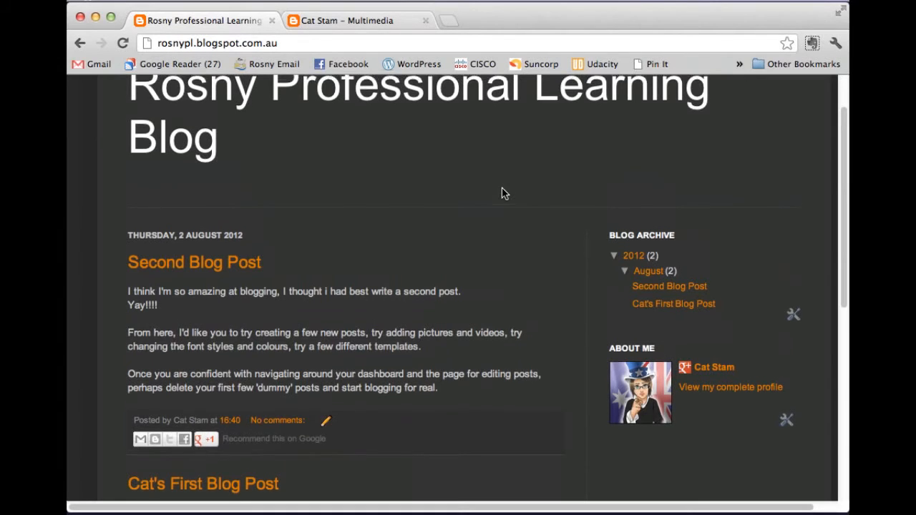
scroll(503, 194, "up", 2)
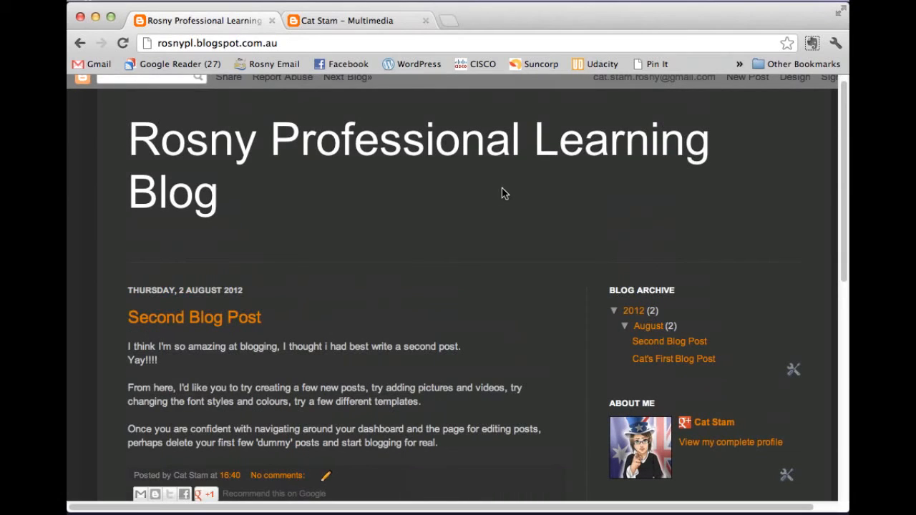